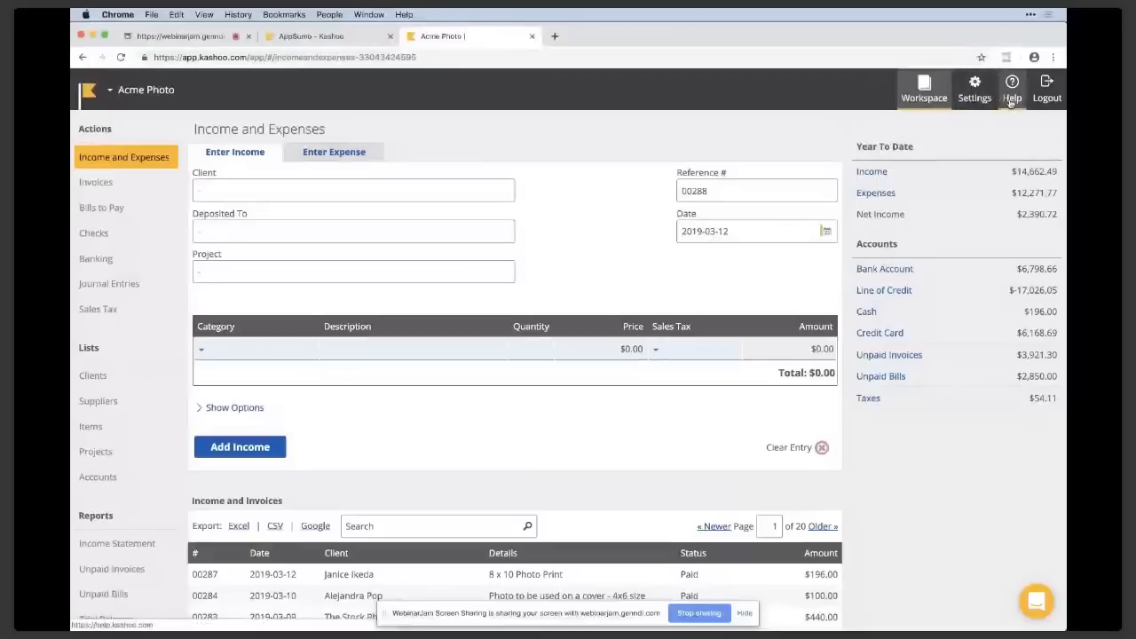
View the help center and support chat, closing both along with the extra AppSumo browser tab.
left_click(1010, 104)
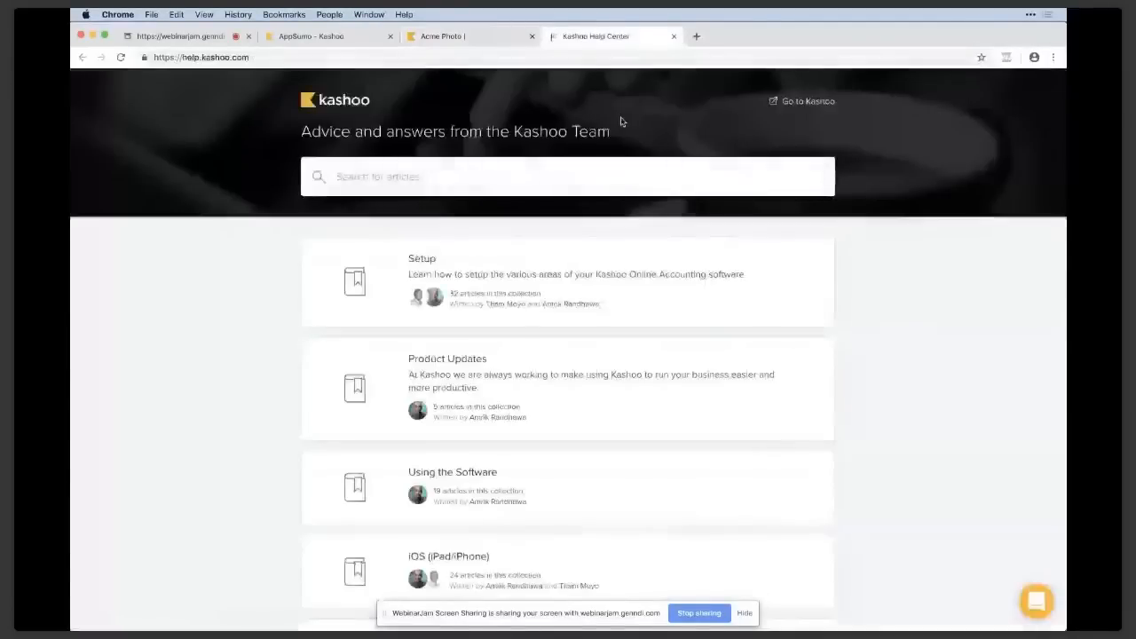
left_click(674, 36)
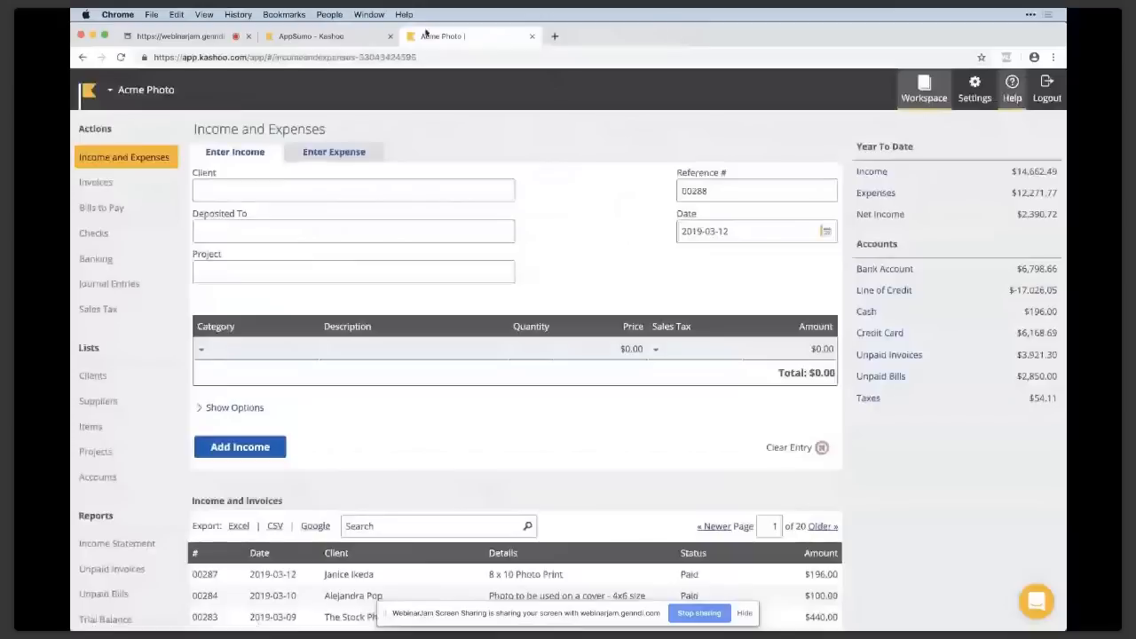
left_click(389, 36)
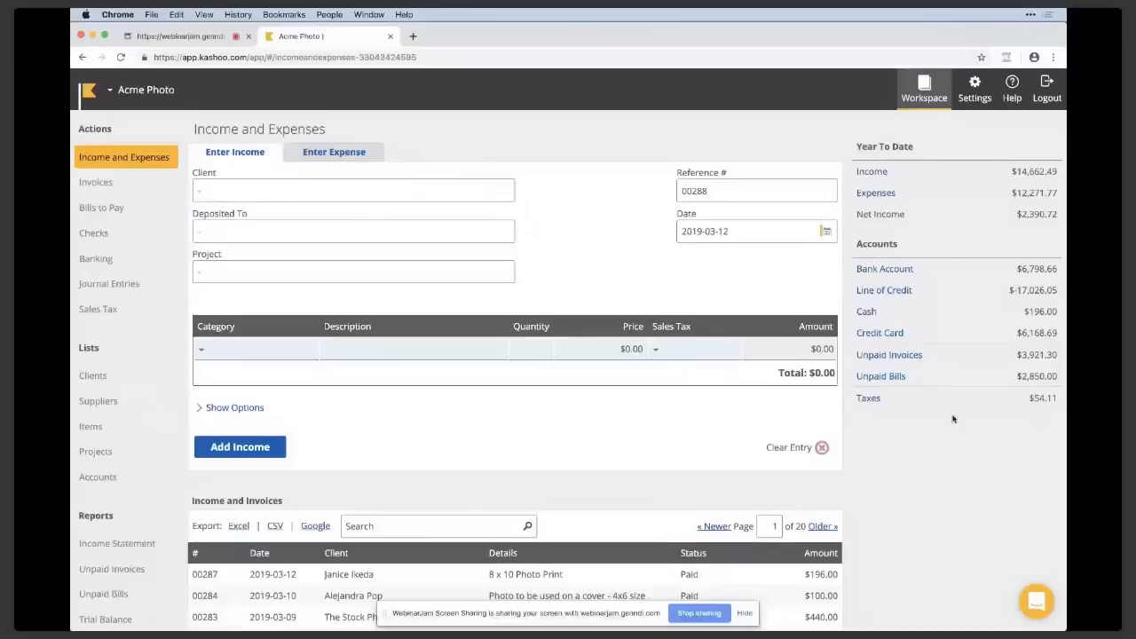
left_click(1037, 606)
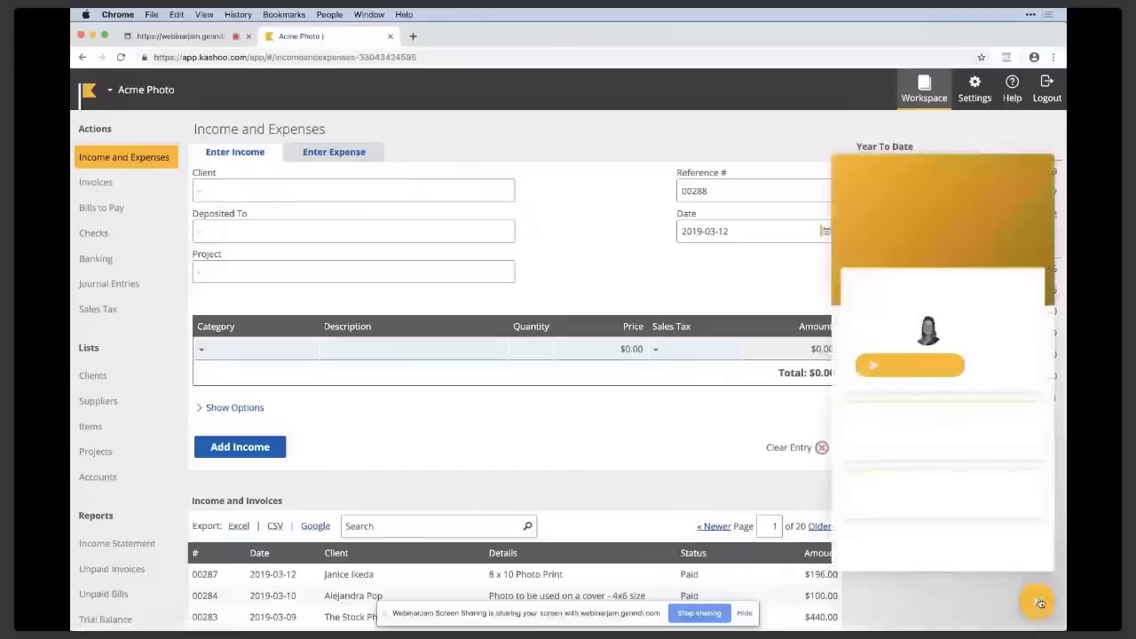
left_click(1040, 604)
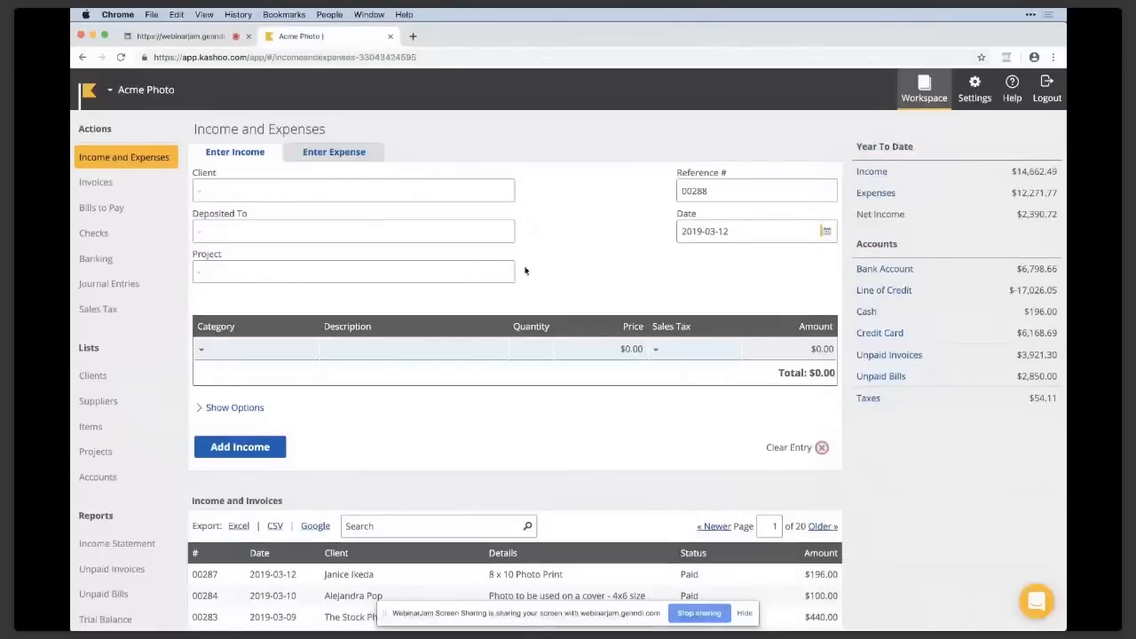
Start an expense entry with Business Supplies Store as supplier, paid from the Credit Card account.
left_click(369, 154)
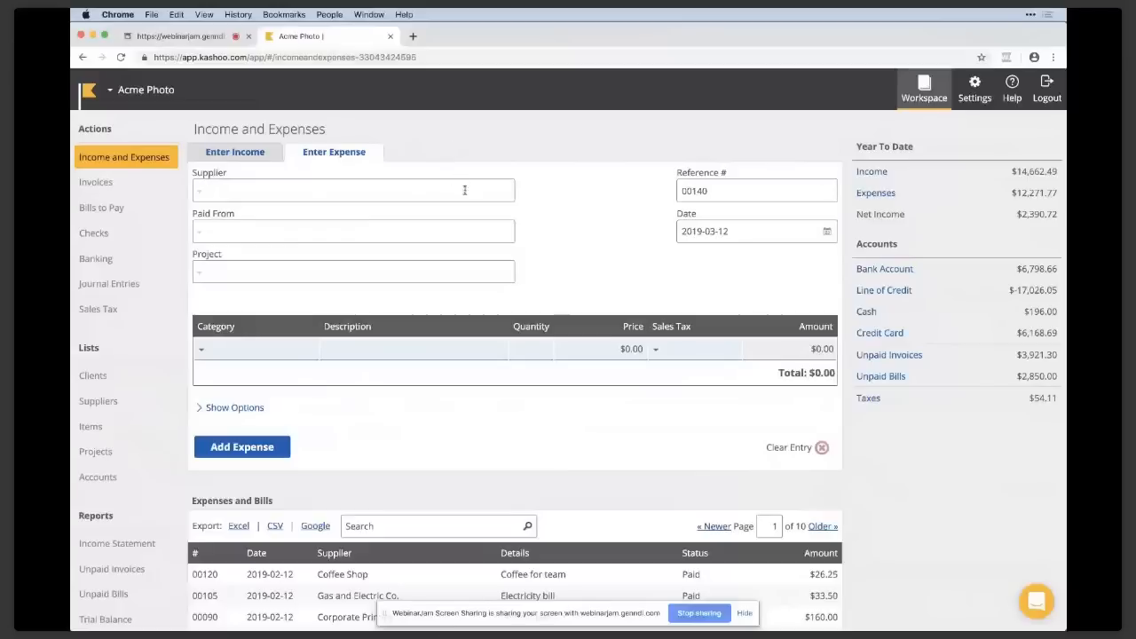
left_click(351, 191)
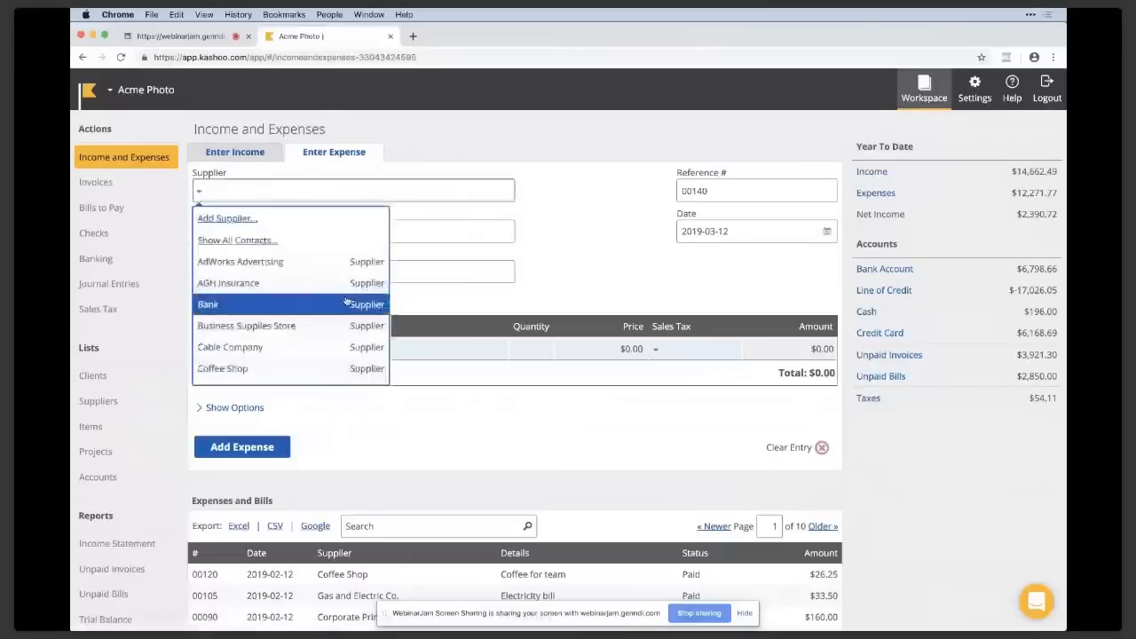
left_click(341, 326)
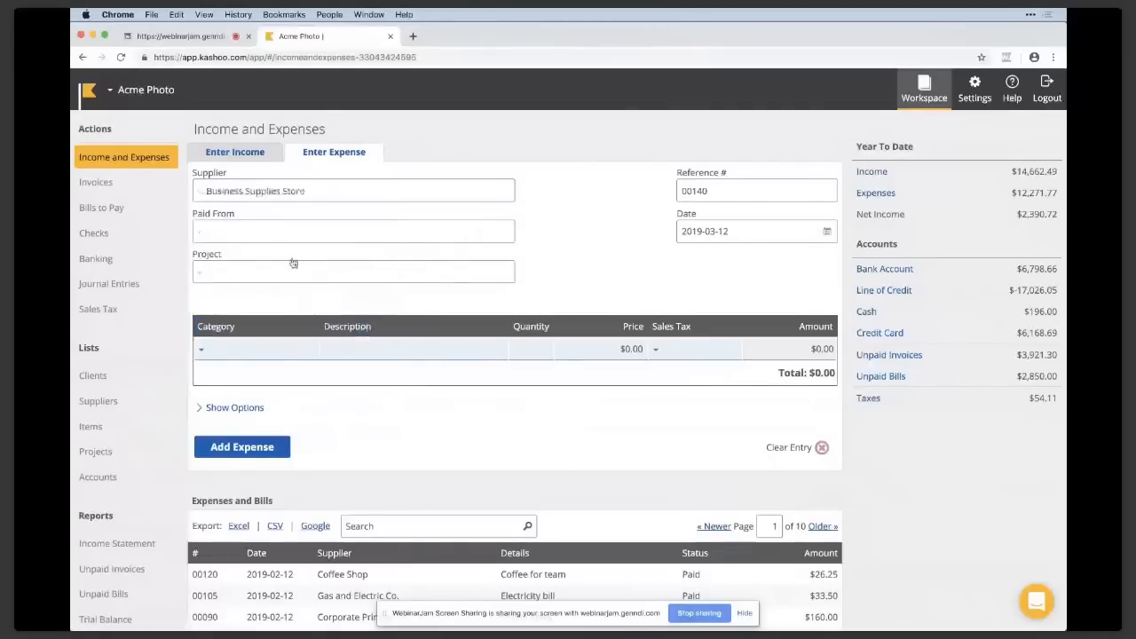
left_click(298, 229)
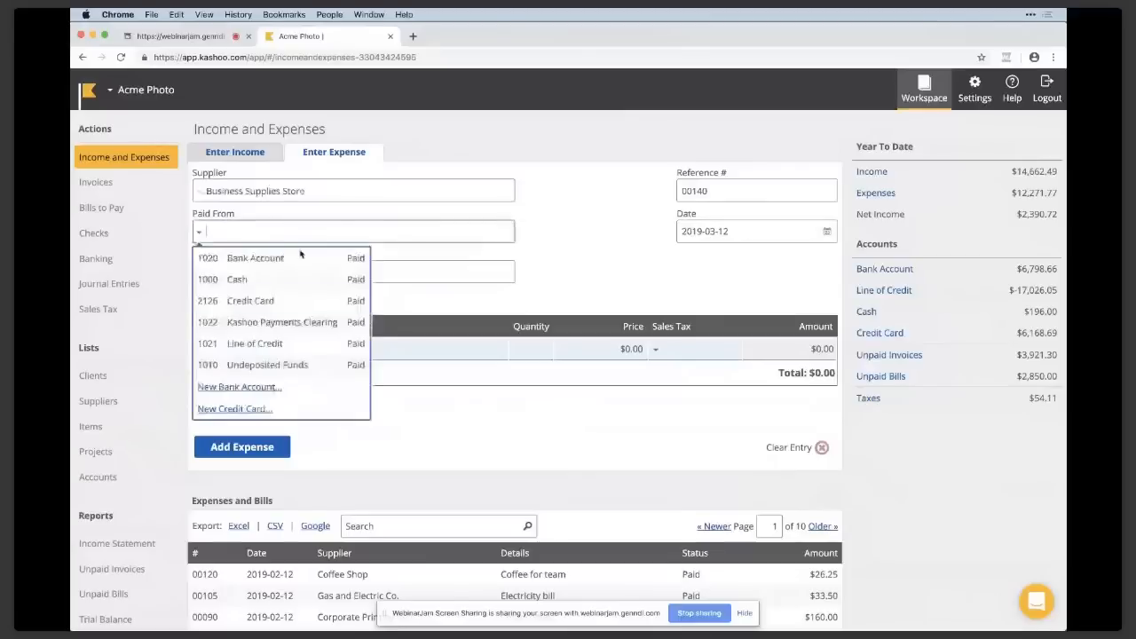
left_click(302, 302)
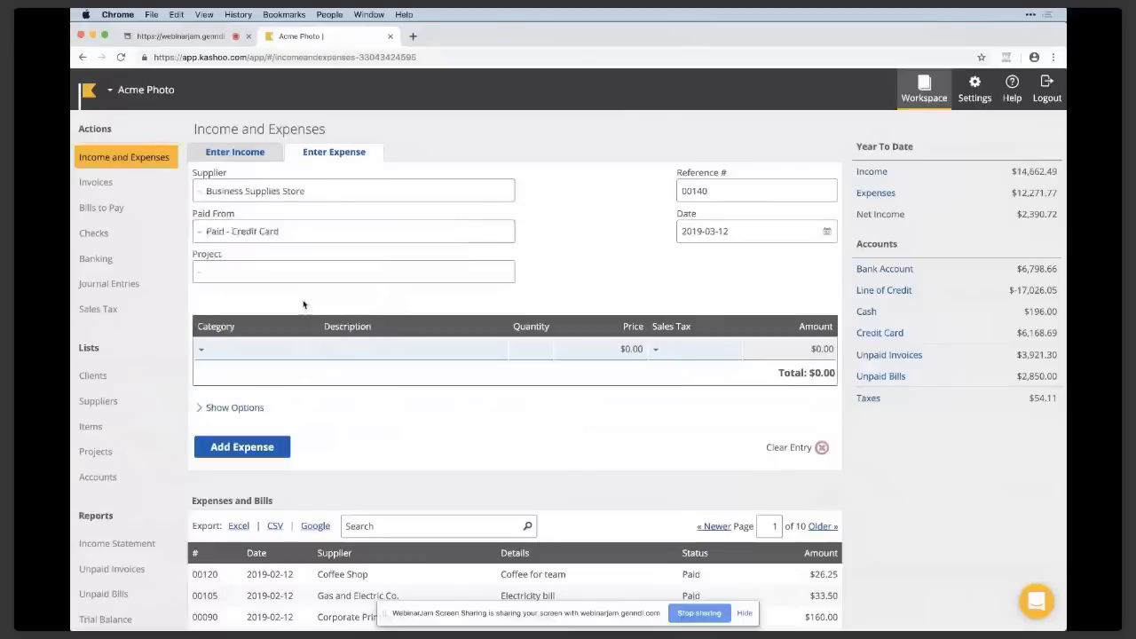
Fill the first expense line with category Office Expense, description "Pens and paper" and a price of $10.
left_click(298, 349)
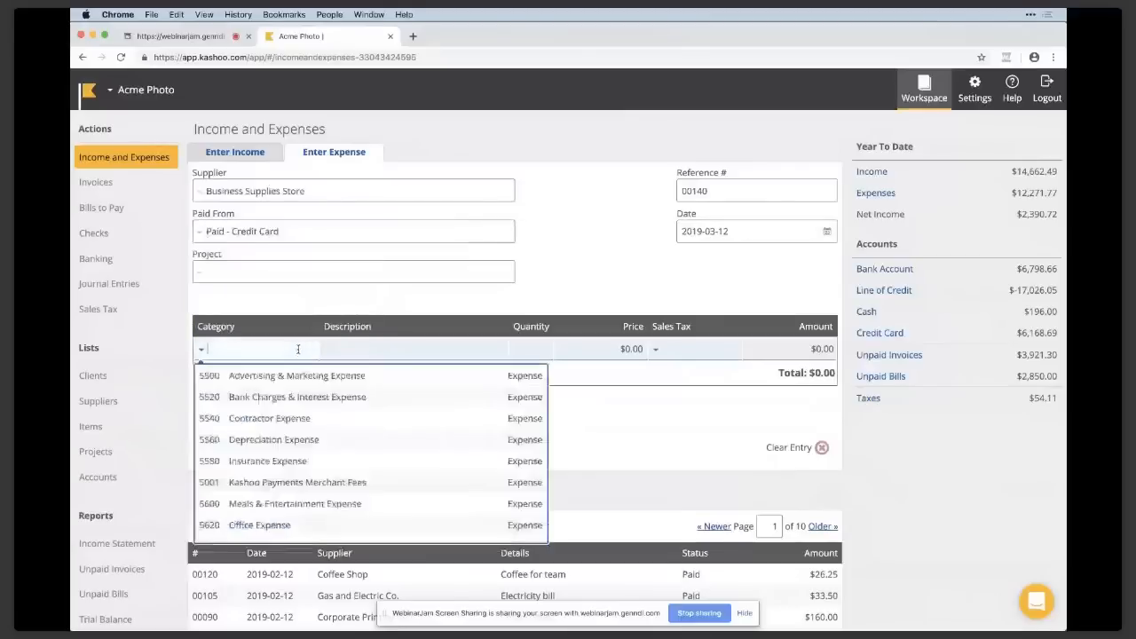
left_click(353, 526)
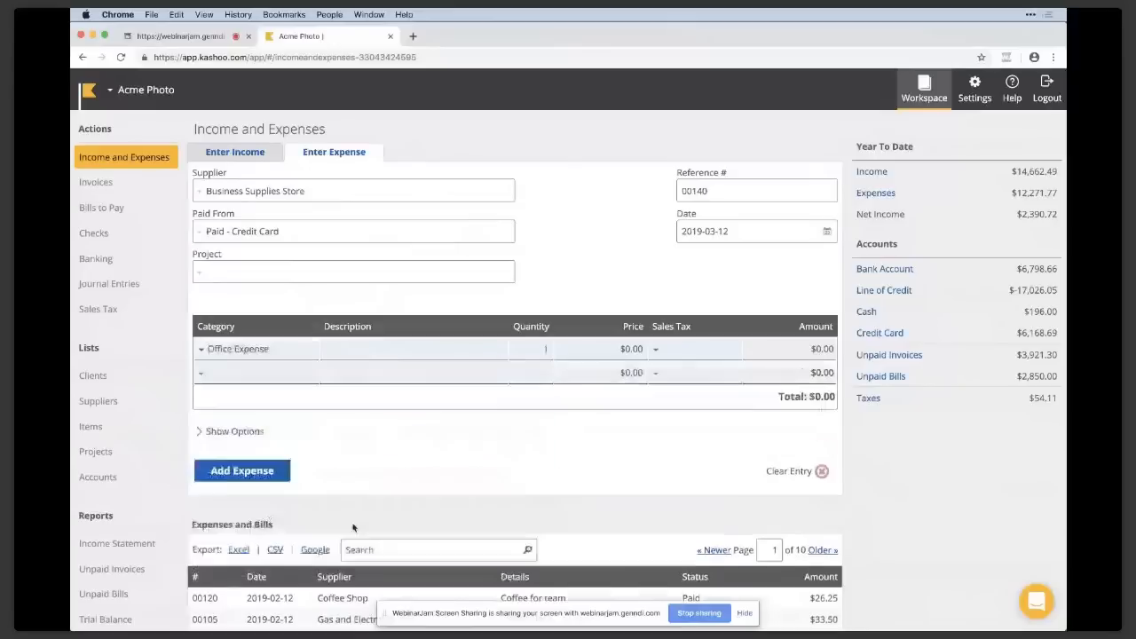
left_click(440, 351)
type("Pens and paper")
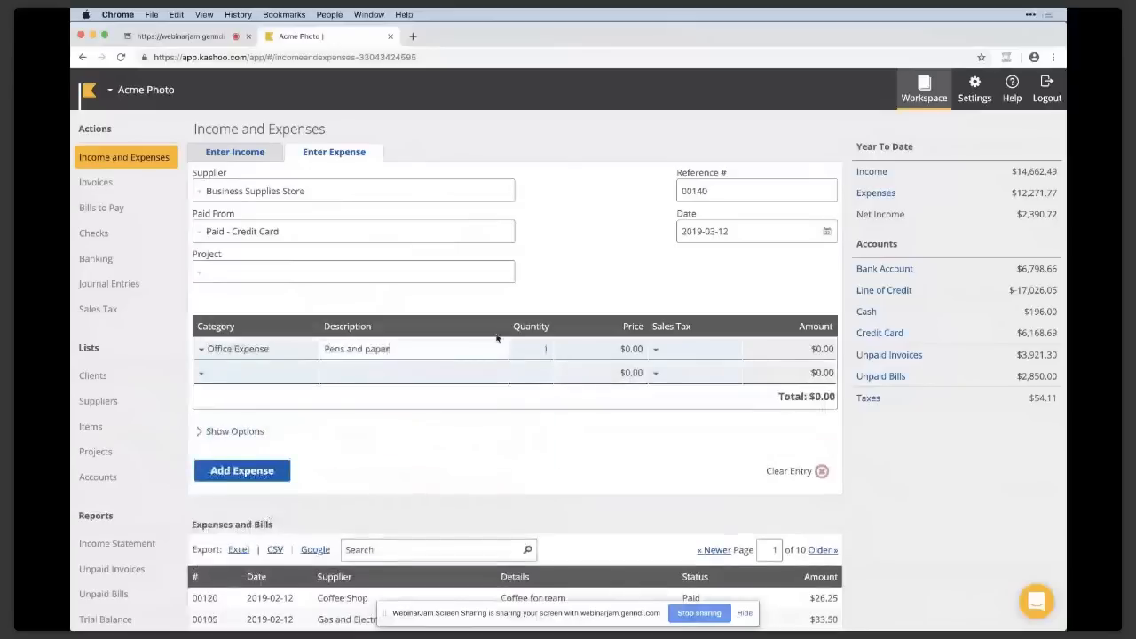
left_click(605, 352)
type("10")
left_click(623, 266)
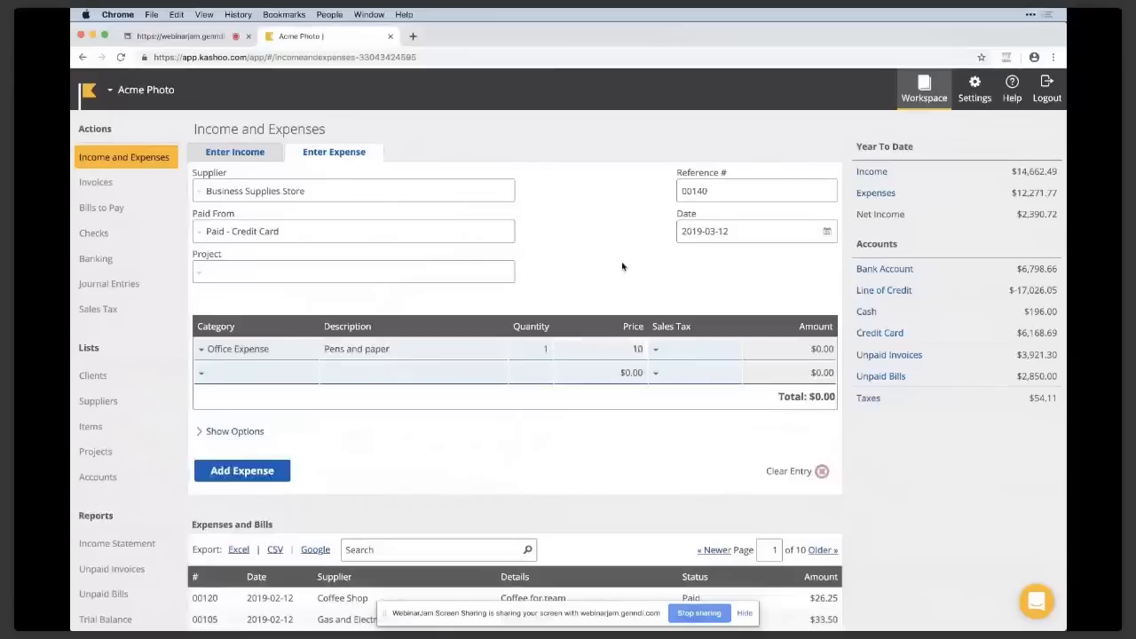
Try 7% Local Tax on the expense line, replace it with -7% Local Tax, and add the expense.
left_click(679, 348)
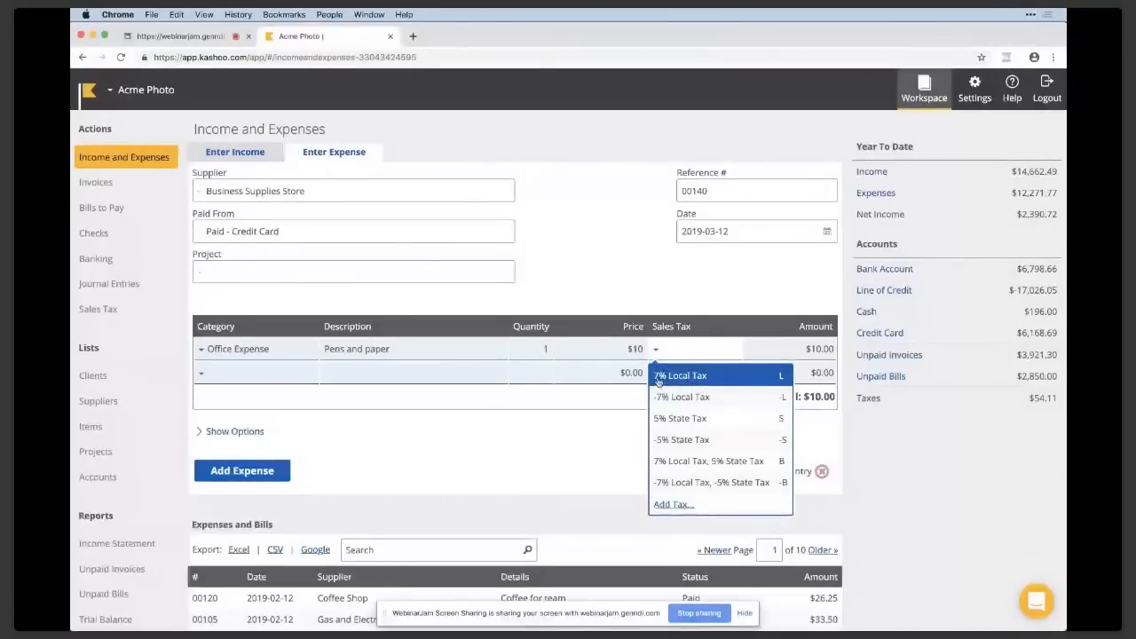
left_click(708, 377)
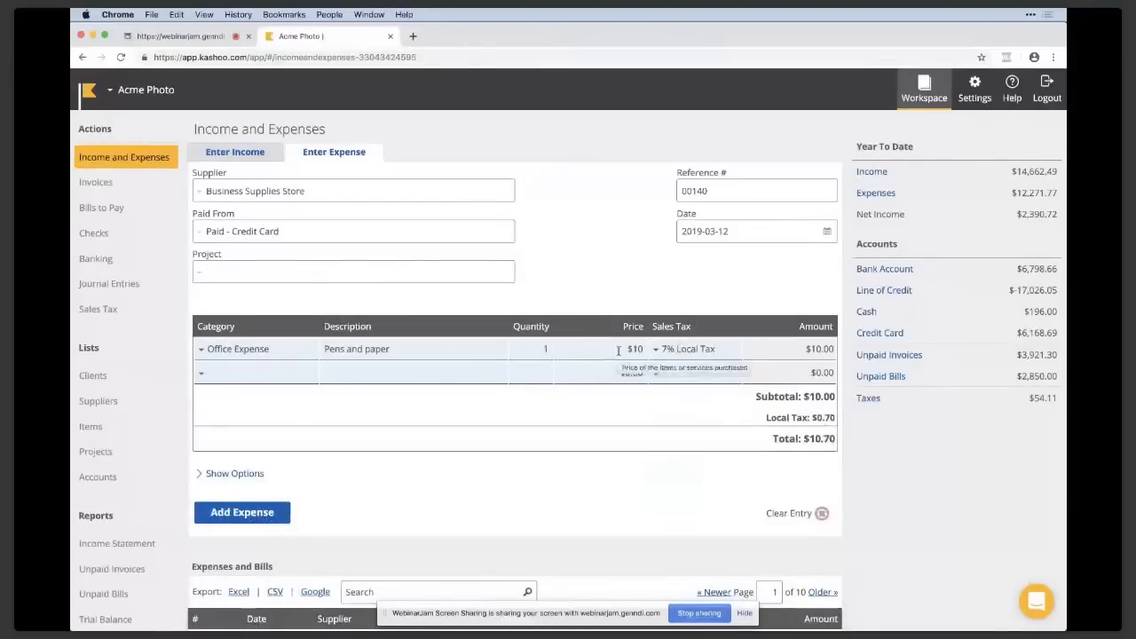
left_click(710, 349)
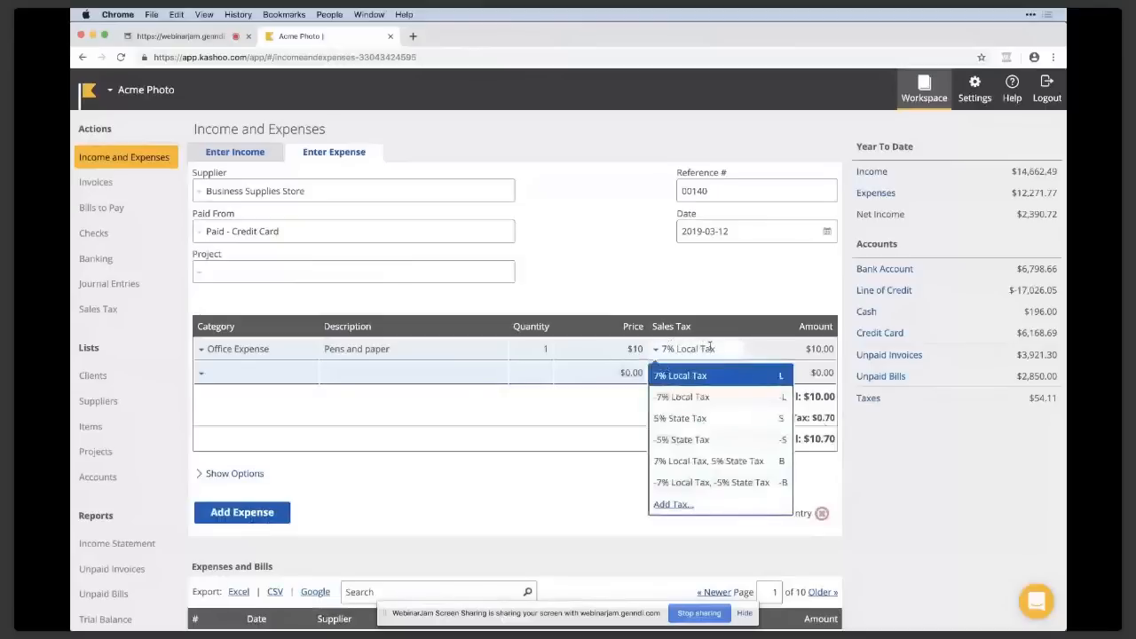
left_click(689, 398)
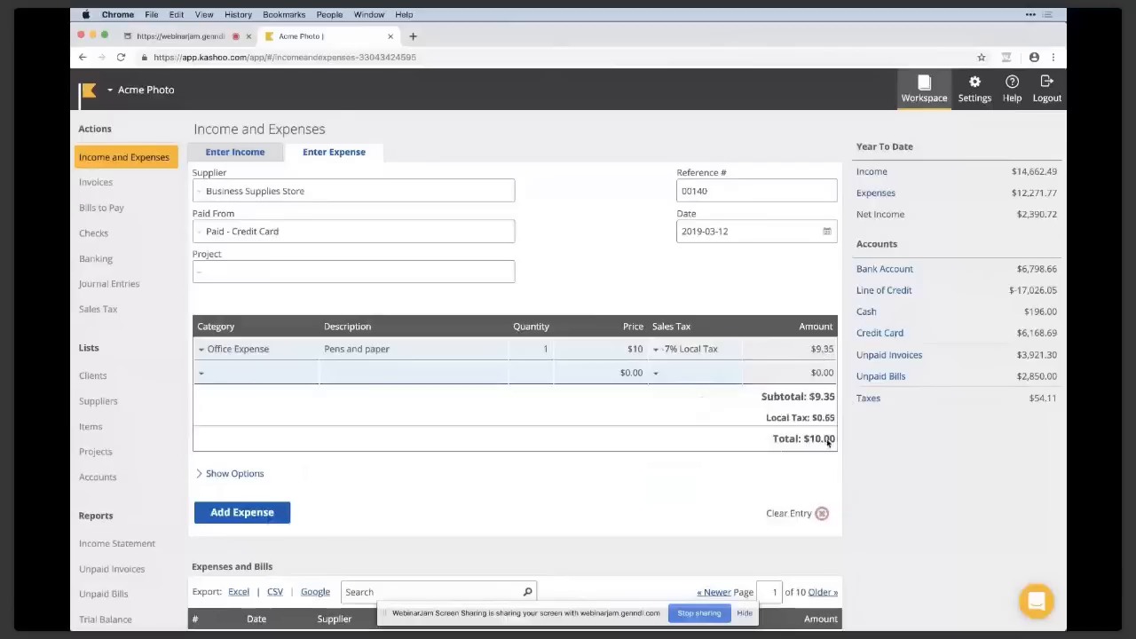
left_click(277, 518)
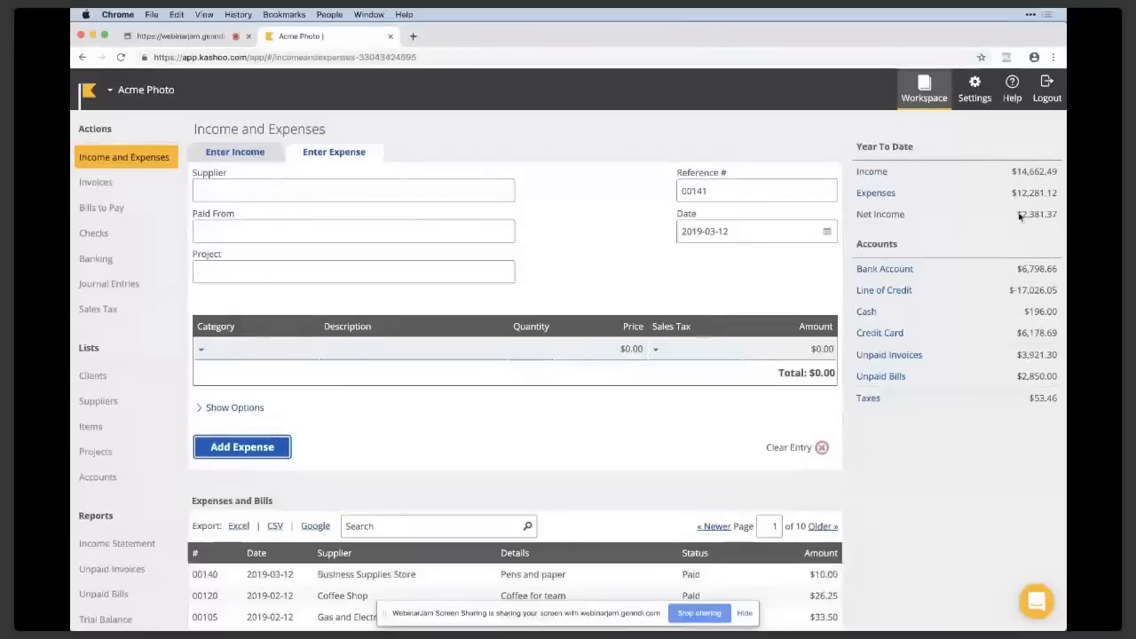
Check the year-to-date net income figure and view the income entry form.
left_click_drag(1017, 214, 1053, 214)
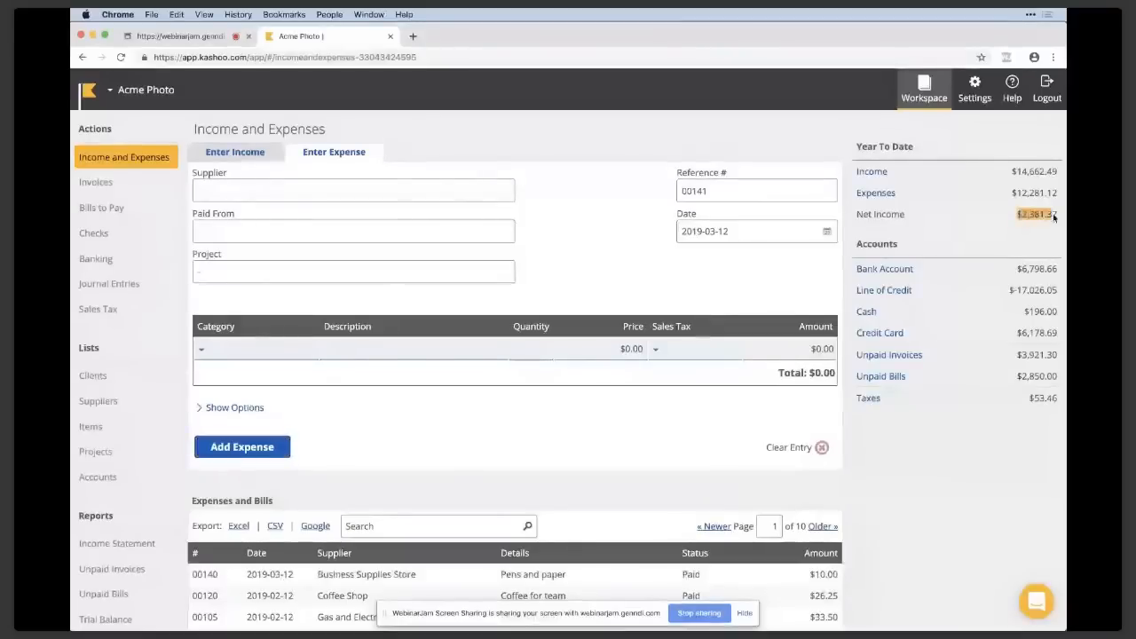
left_click(1042, 225)
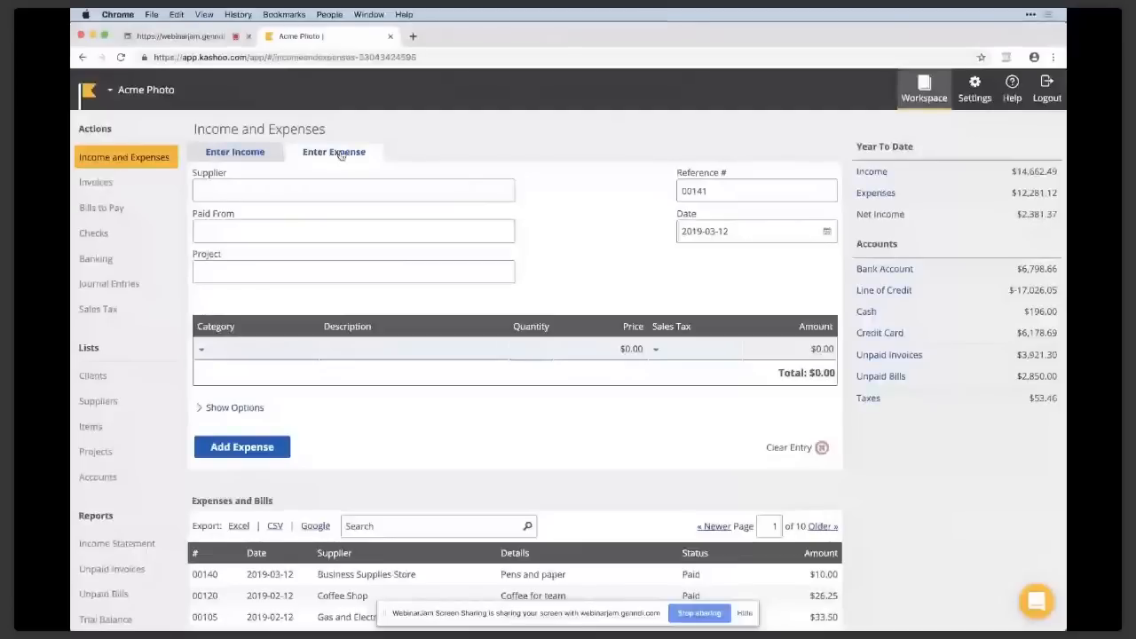
left_click(252, 157)
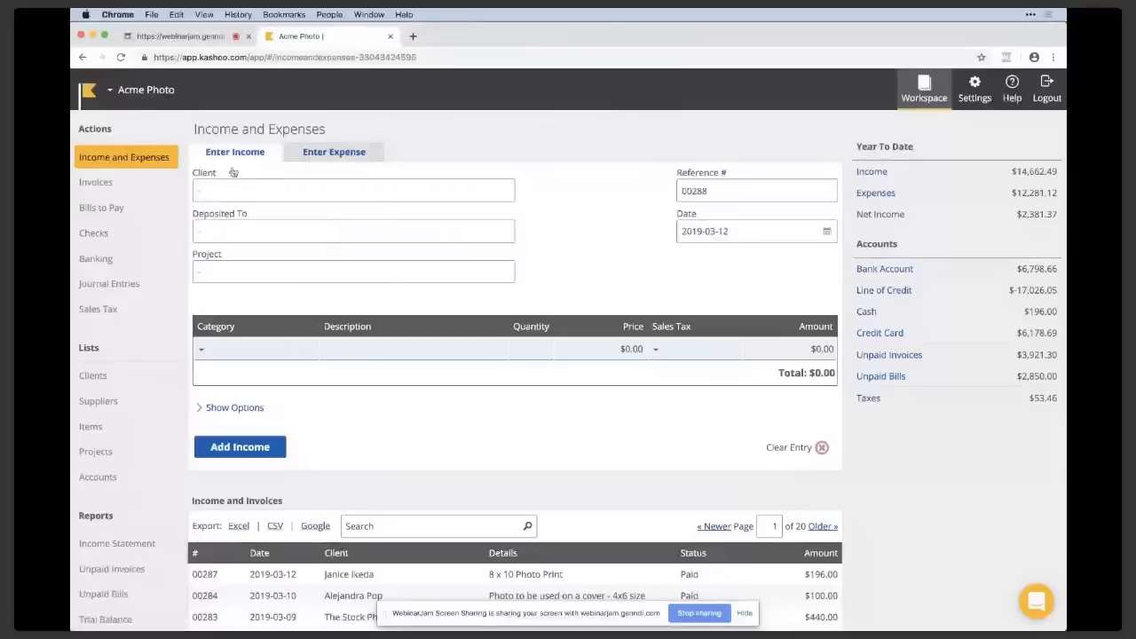
Start a new invoice for an existing individual client with payment due within 30 days.
left_click(153, 182)
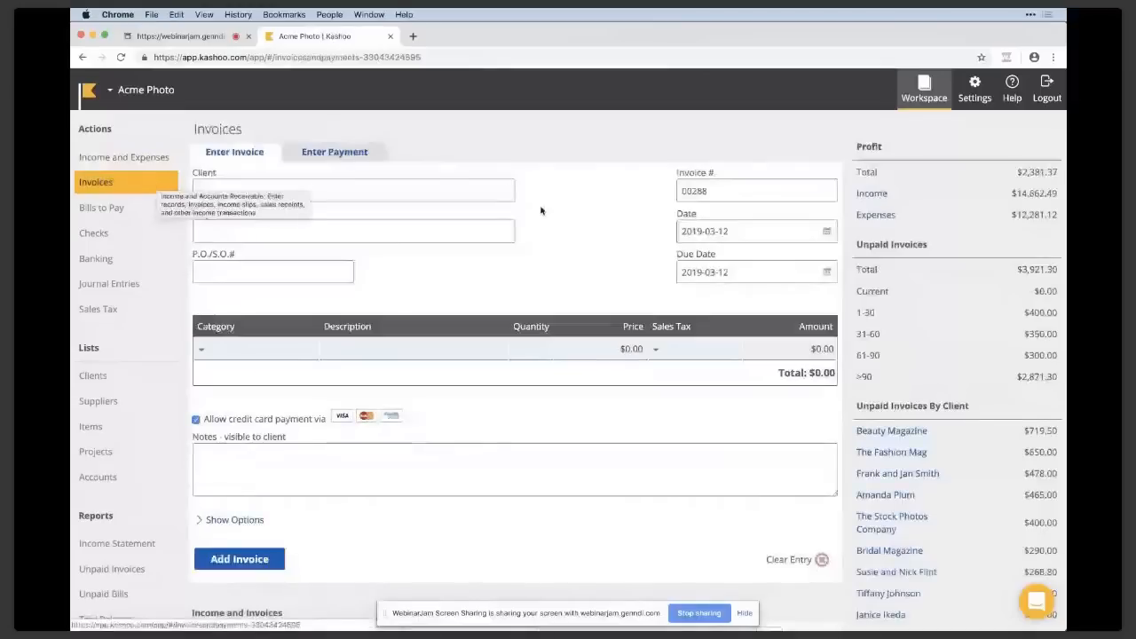
left_click(493, 193)
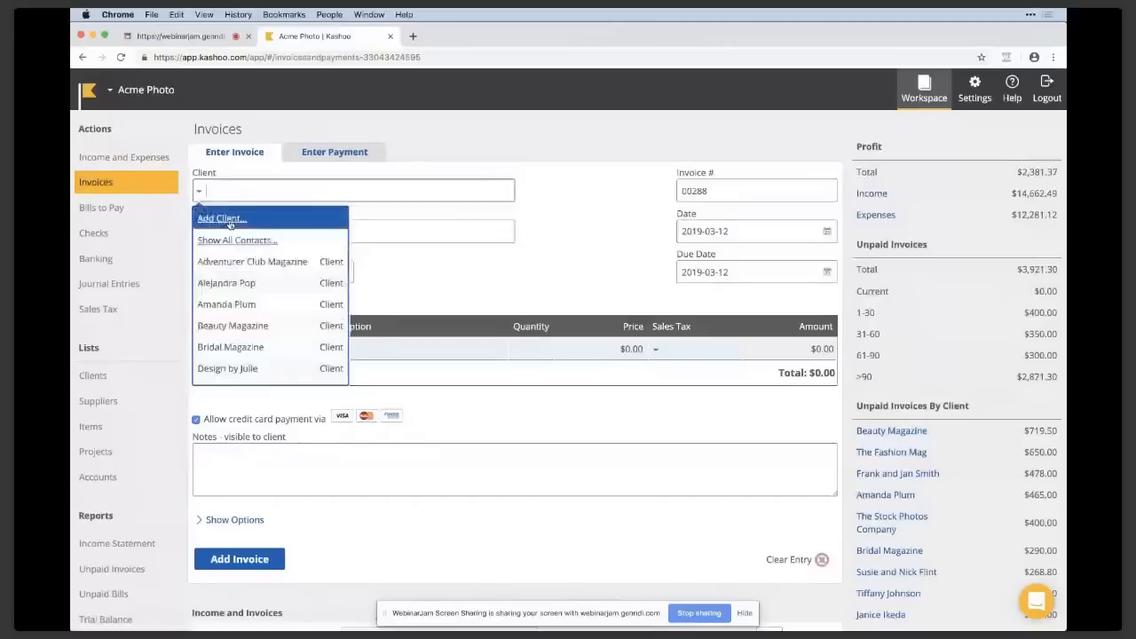
left_click(286, 309)
left_click(287, 306)
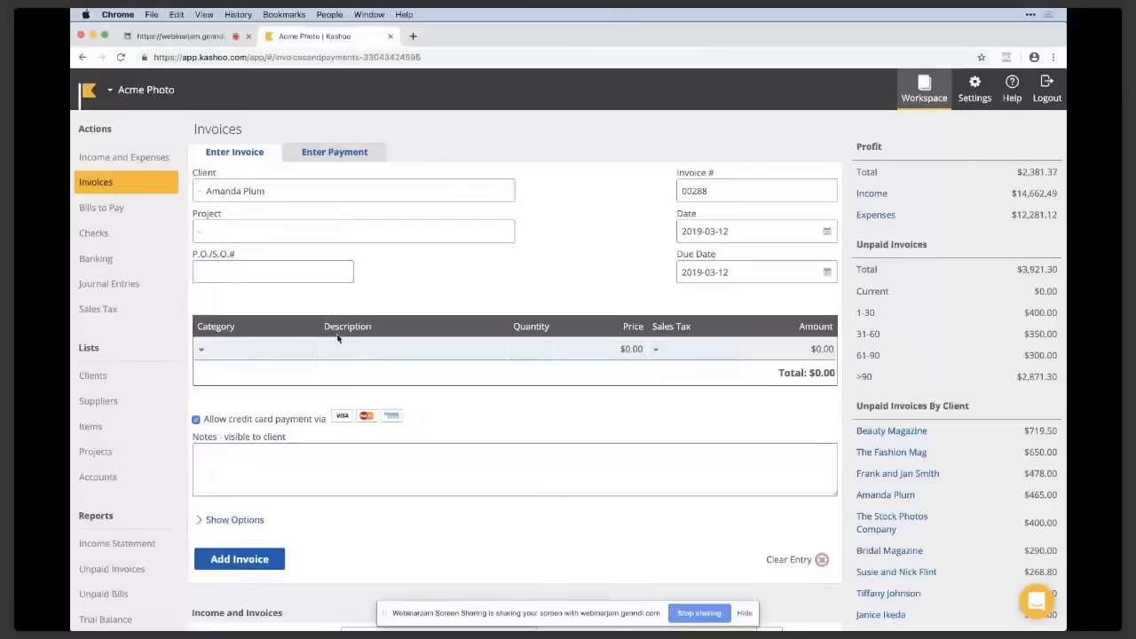
left_click(826, 274)
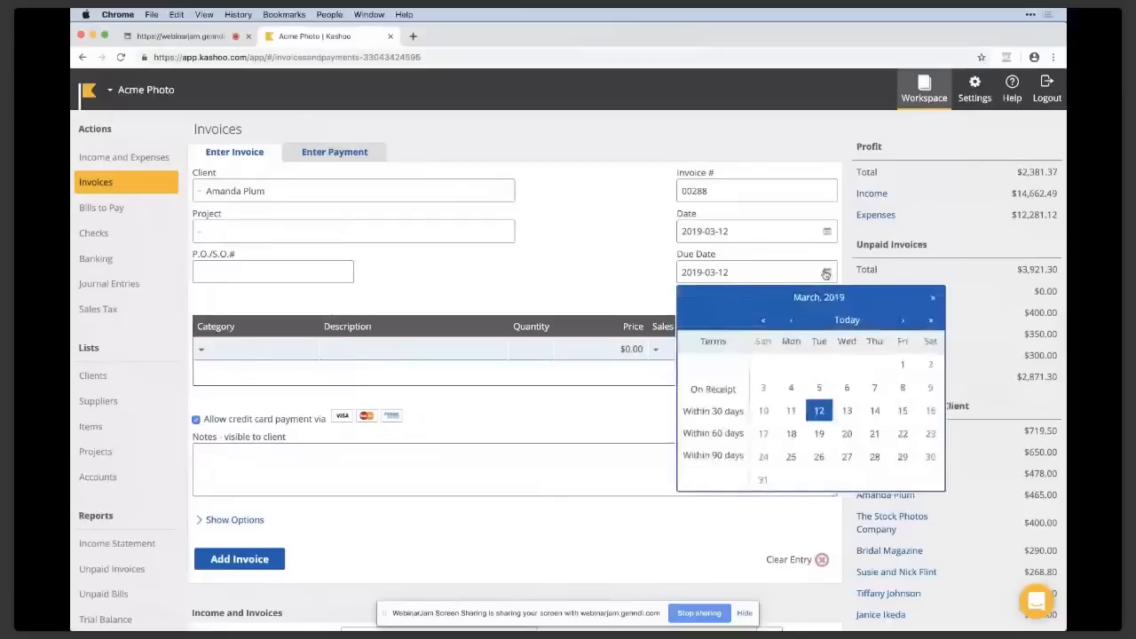
left_click(706, 412)
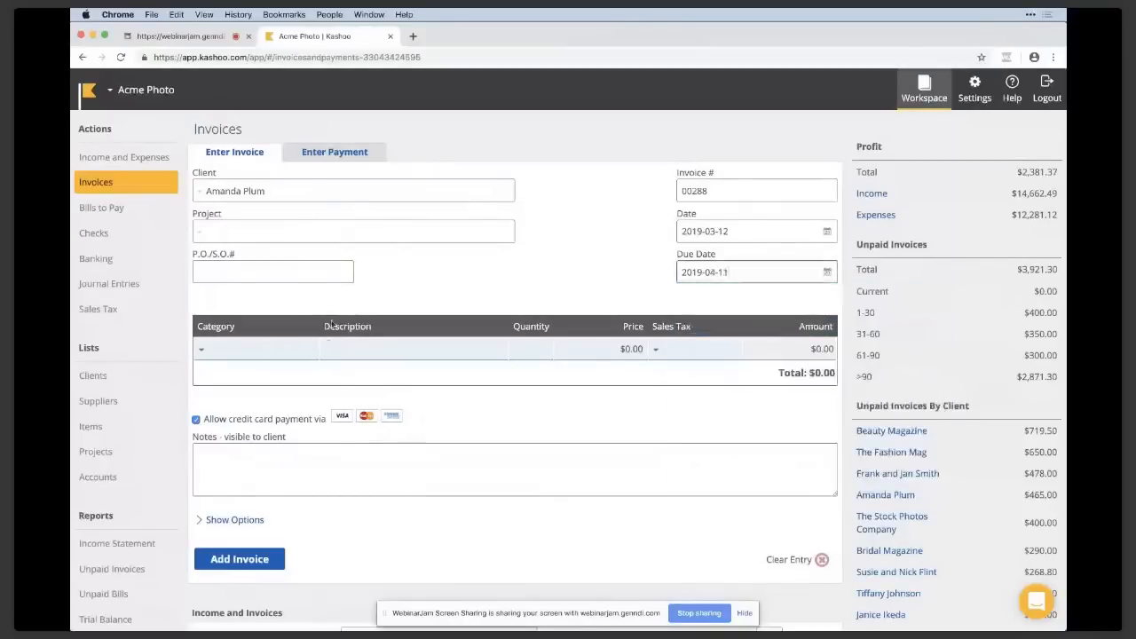
Put the Photographic Book item on the invoice's first line and add the invoice.
left_click(288, 351)
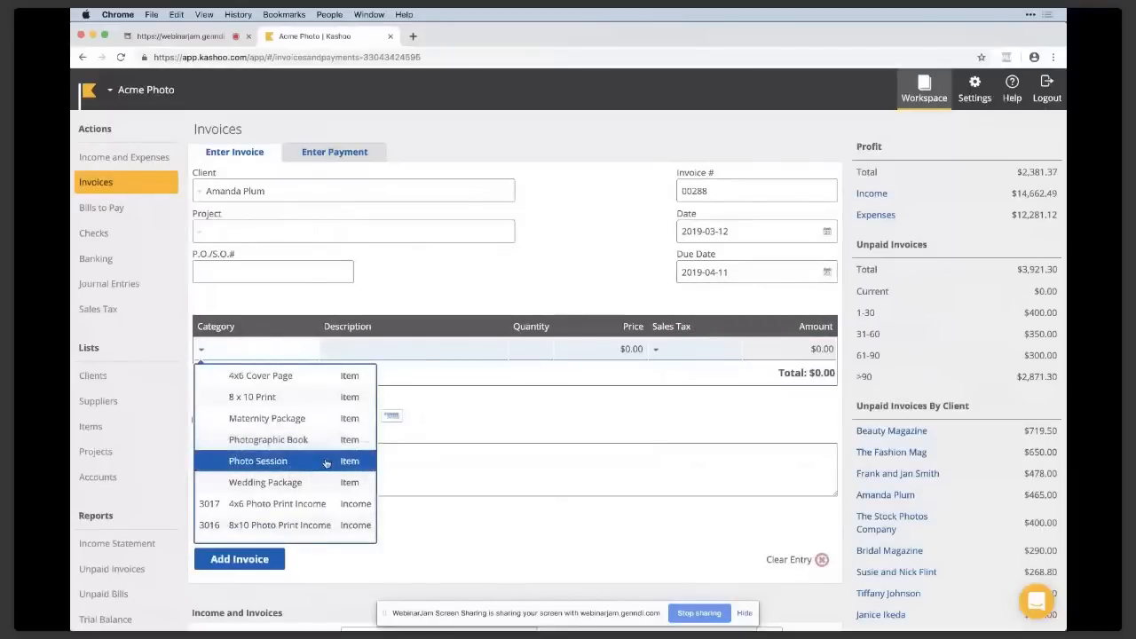
left_click(306, 440)
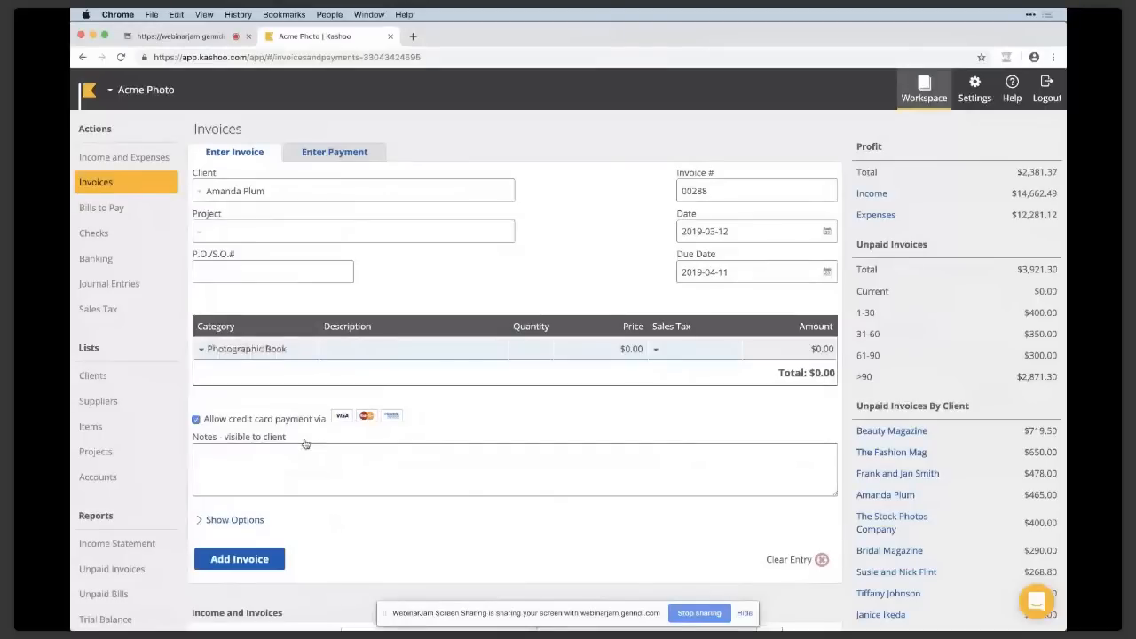
left_click(269, 564)
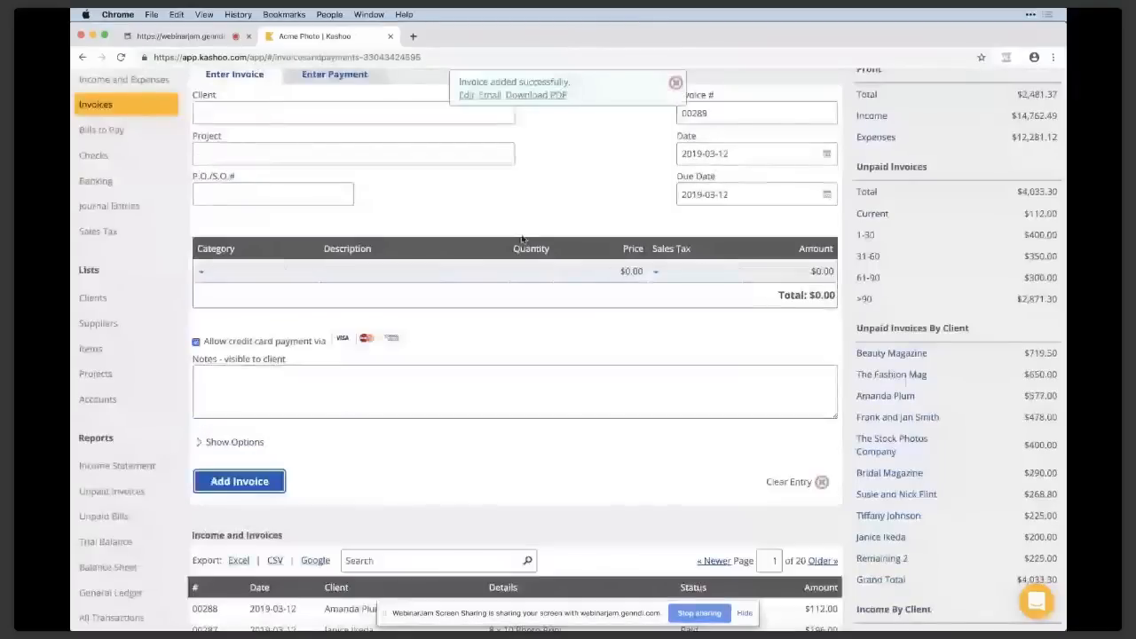
Open the newly added invoice from the Income and Invoices list and review its email message.
scroll(475, 502, "down", 2)
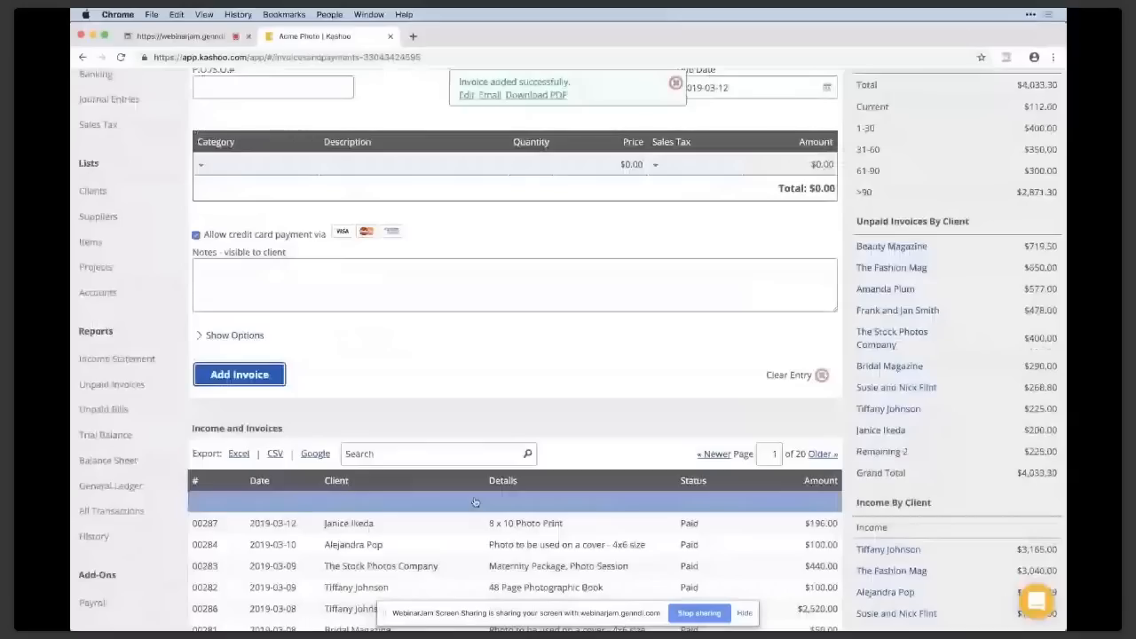
left_click(475, 502)
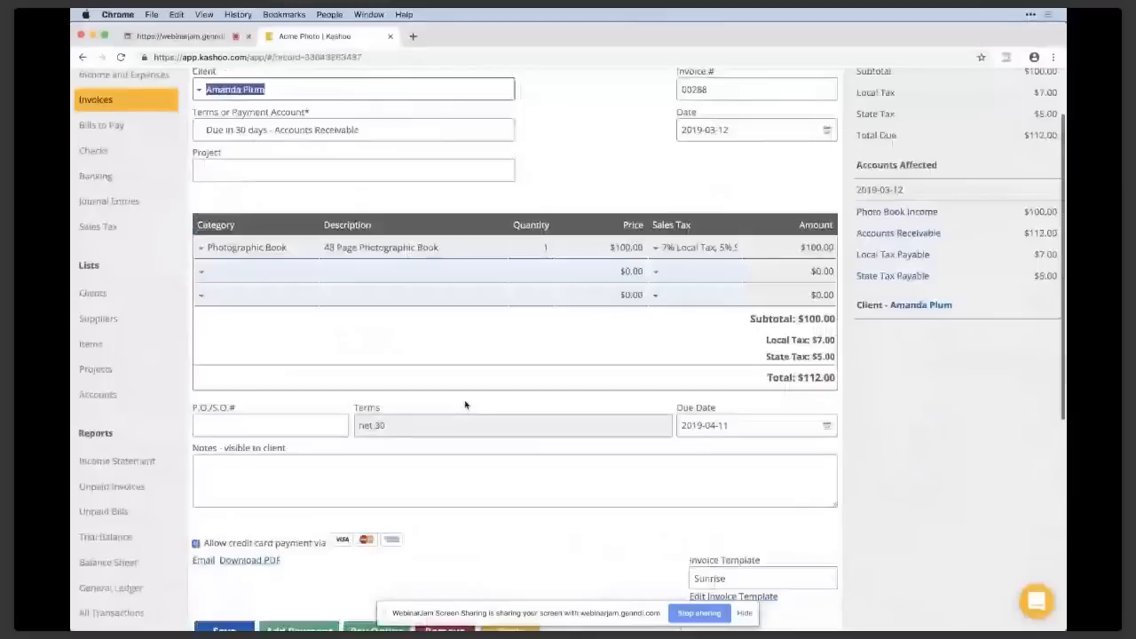
scroll(271, 500, "down", 1)
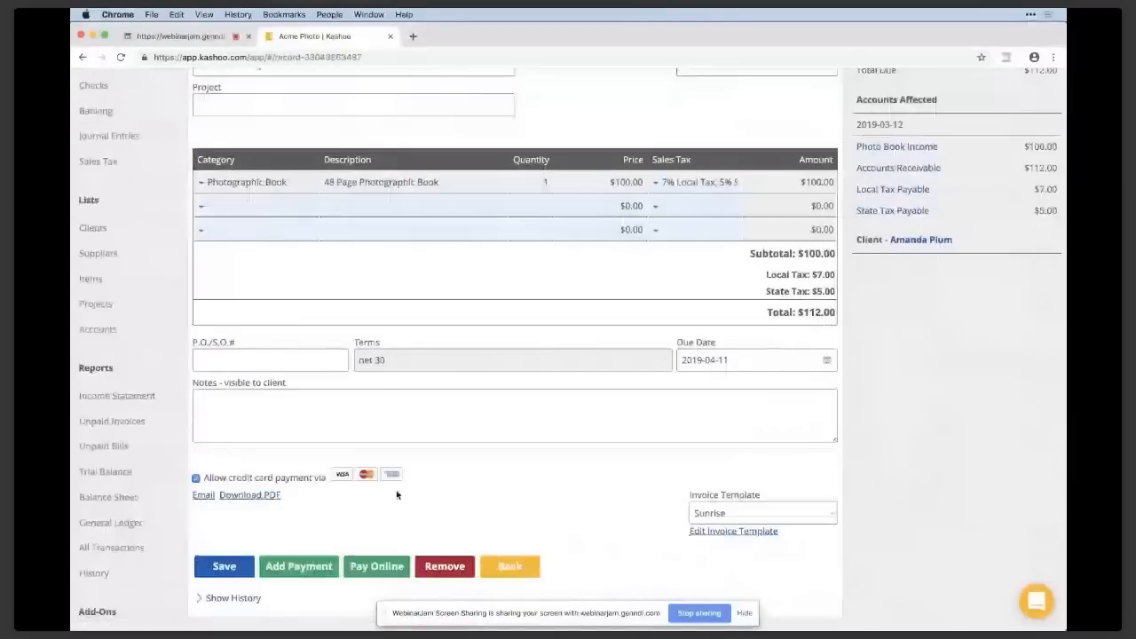
left_click(205, 497)
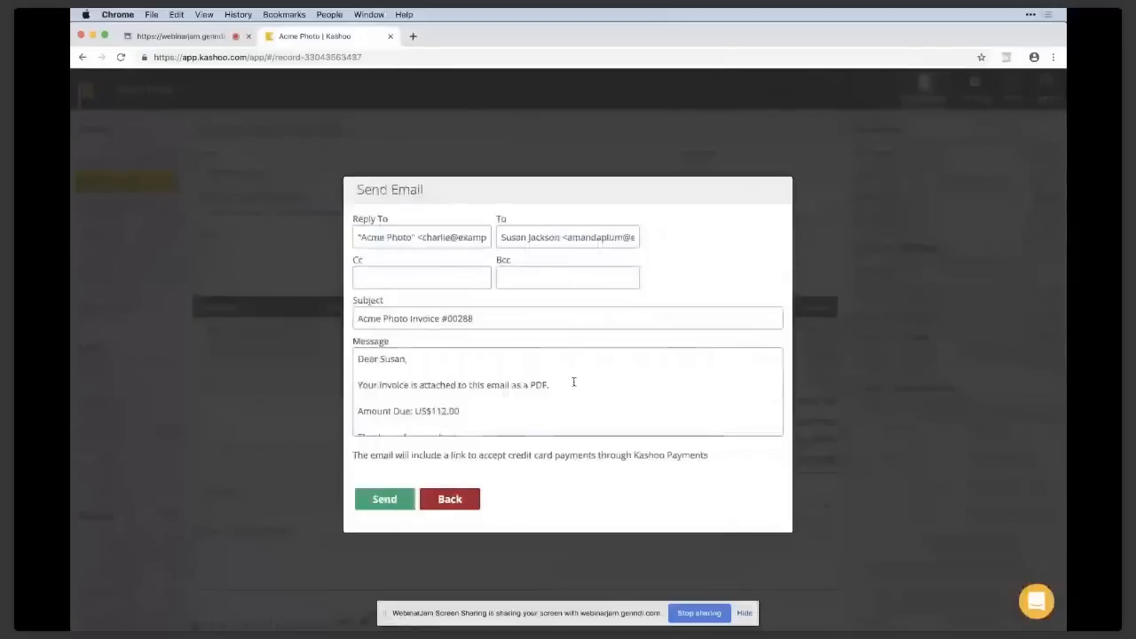
scroll(570, 384, "down", 1)
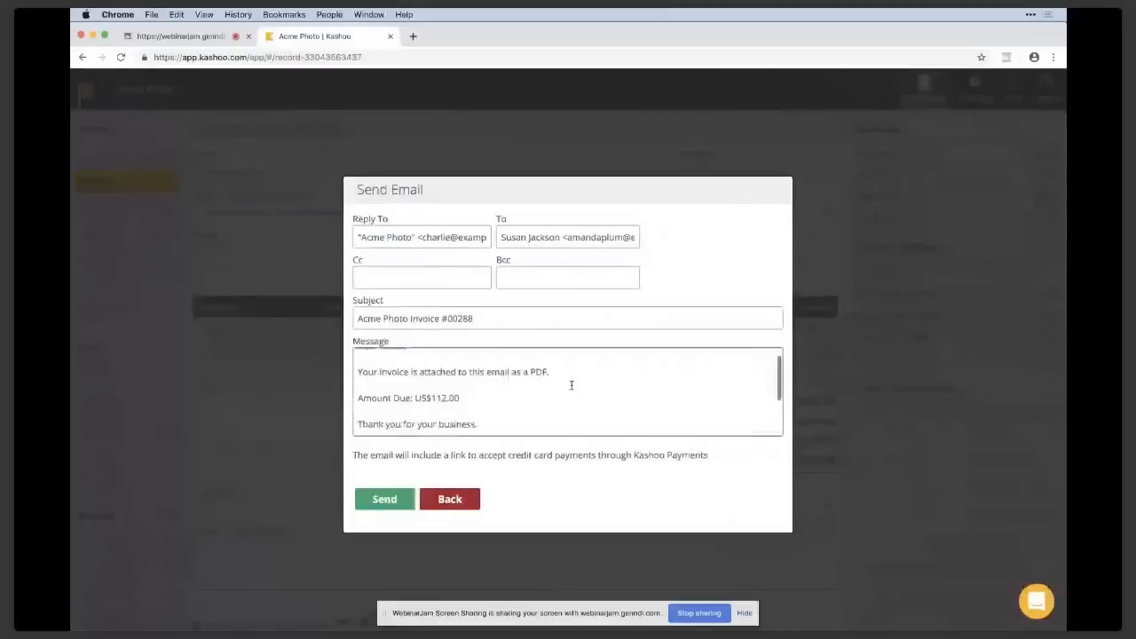
Close the invoice's email form and review the invoice's line item, sales taxes, total, due date and accounts affected.
left_click(384, 500)
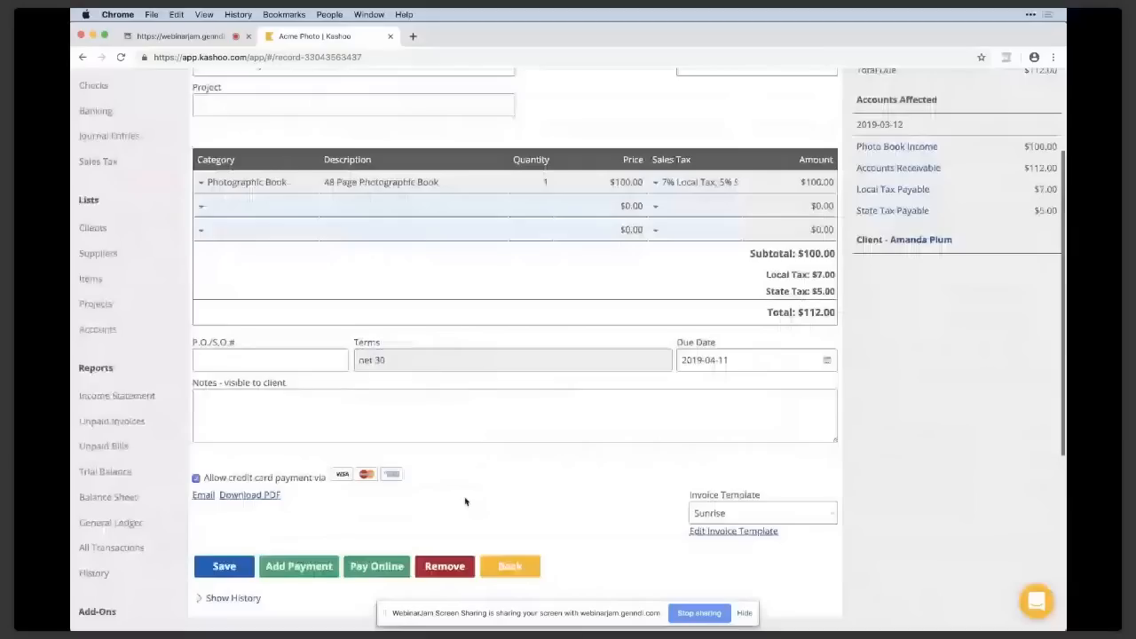
scroll(346, 520, "up", 1)
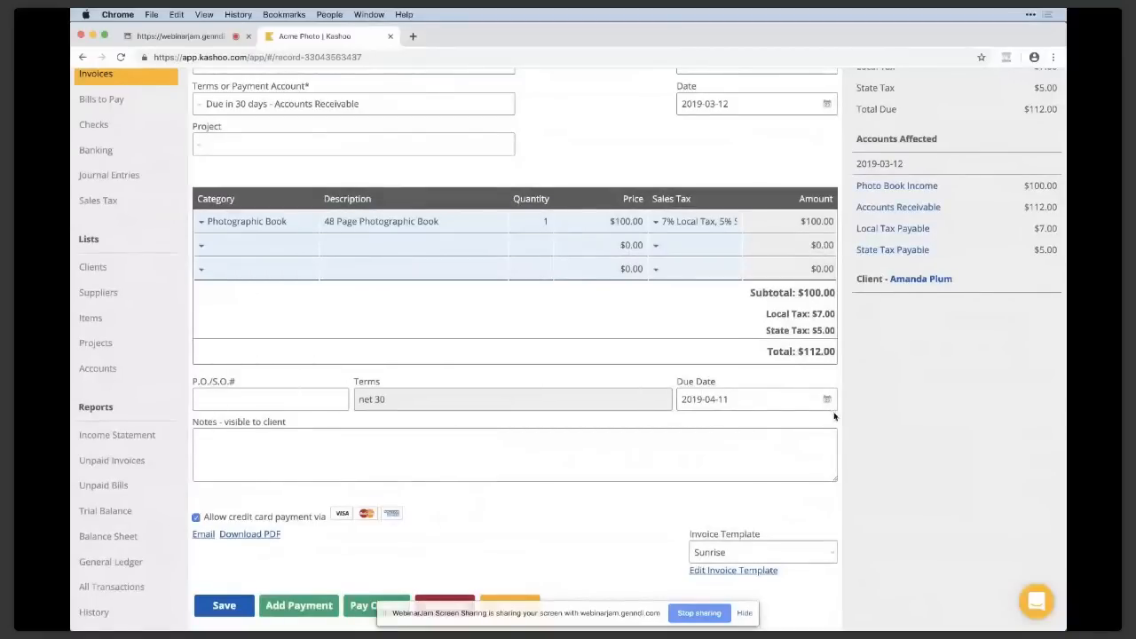
scroll(833, 415, "up", 1)
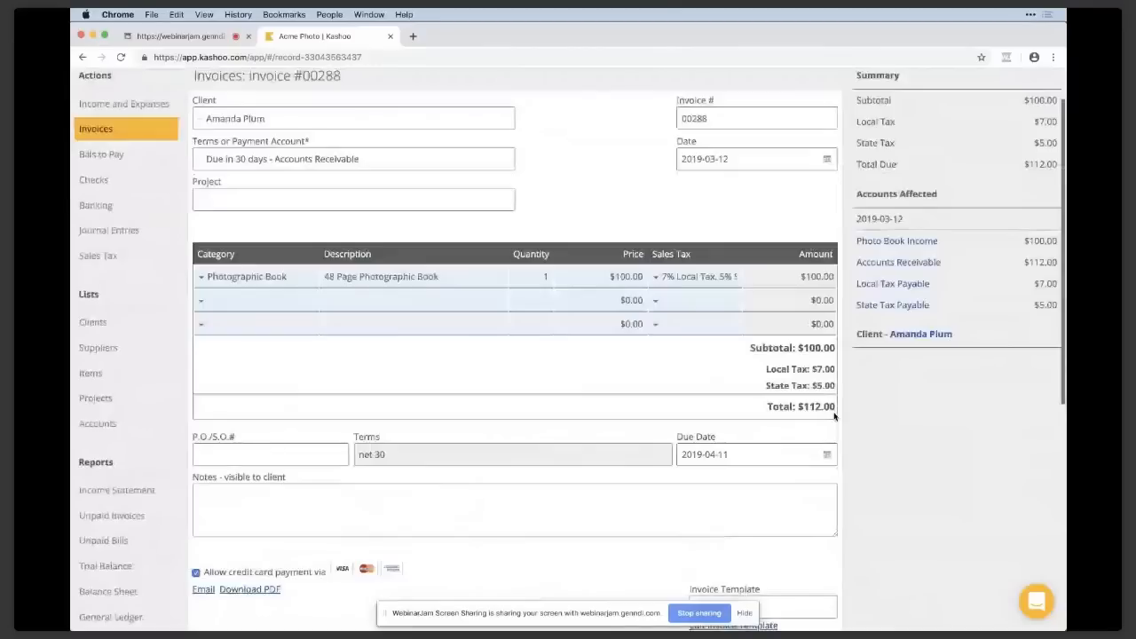
scroll(834, 416, "up", 1)
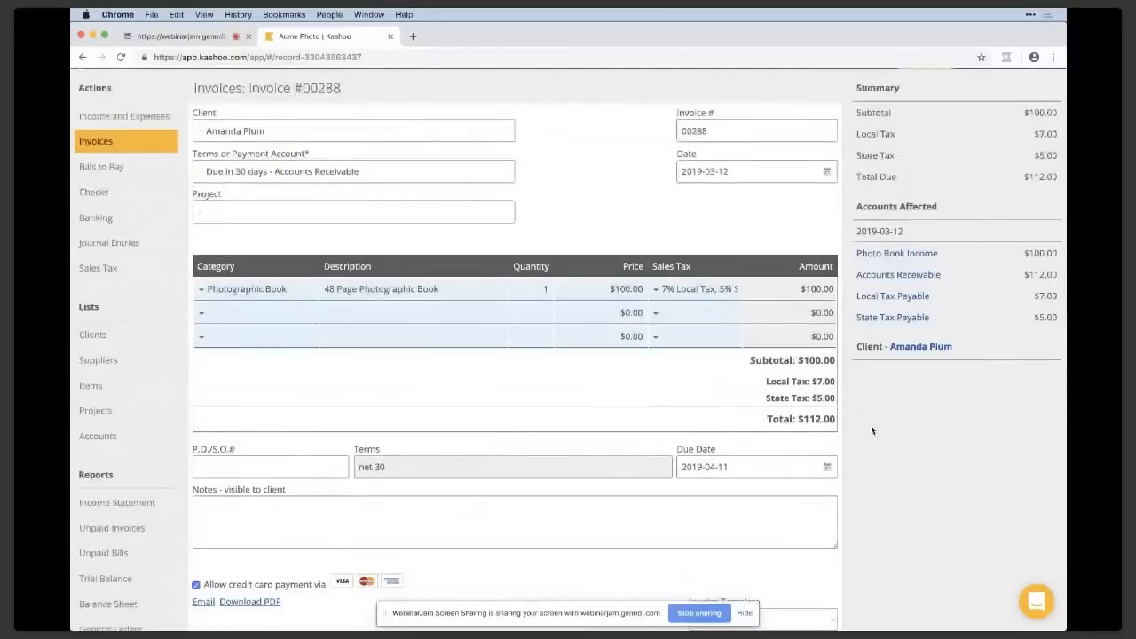
scroll(872, 431, "up", 1)
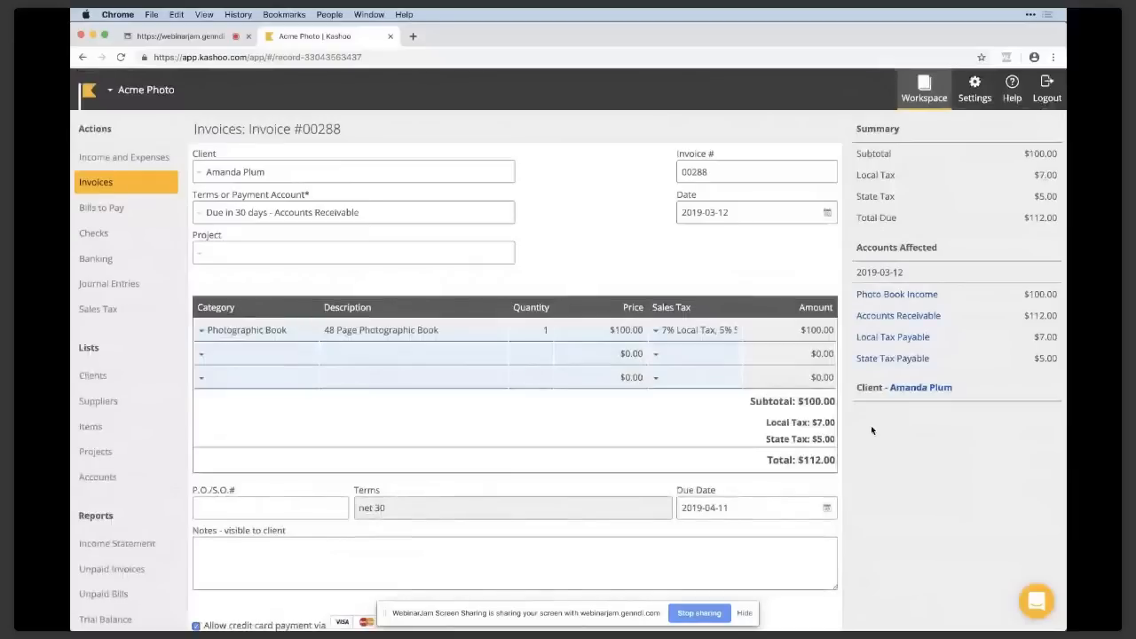
View the invoice's payment entry form and return to the invoice without recording a payment.
scroll(871, 430, "down", 2)
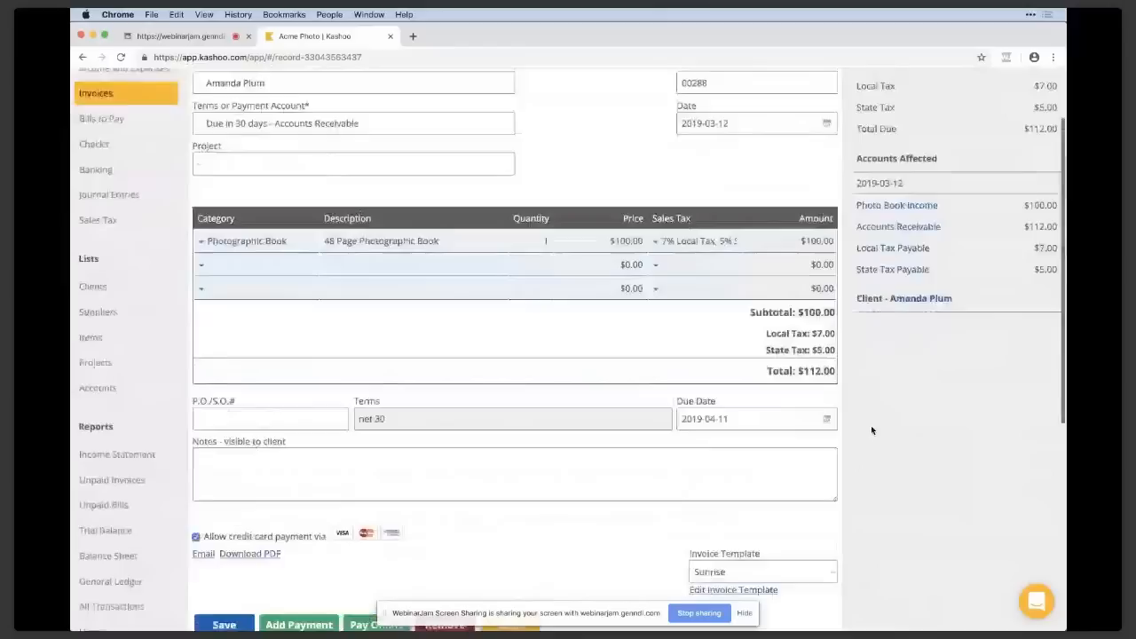
scroll(871, 430, "down", 1)
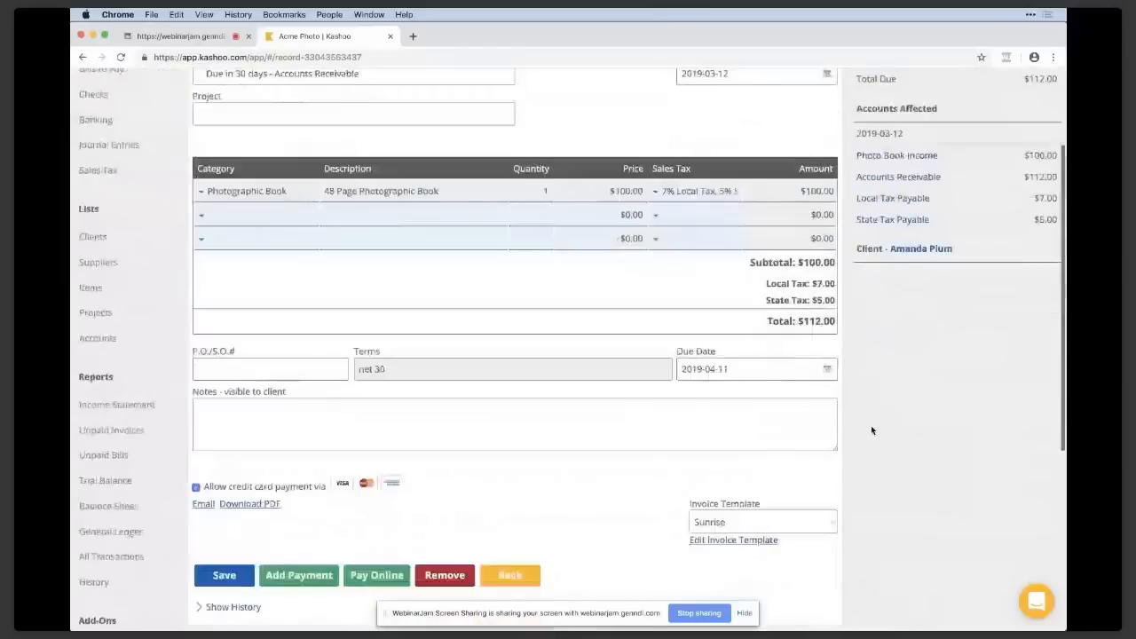
scroll(871, 431, "down", 1)
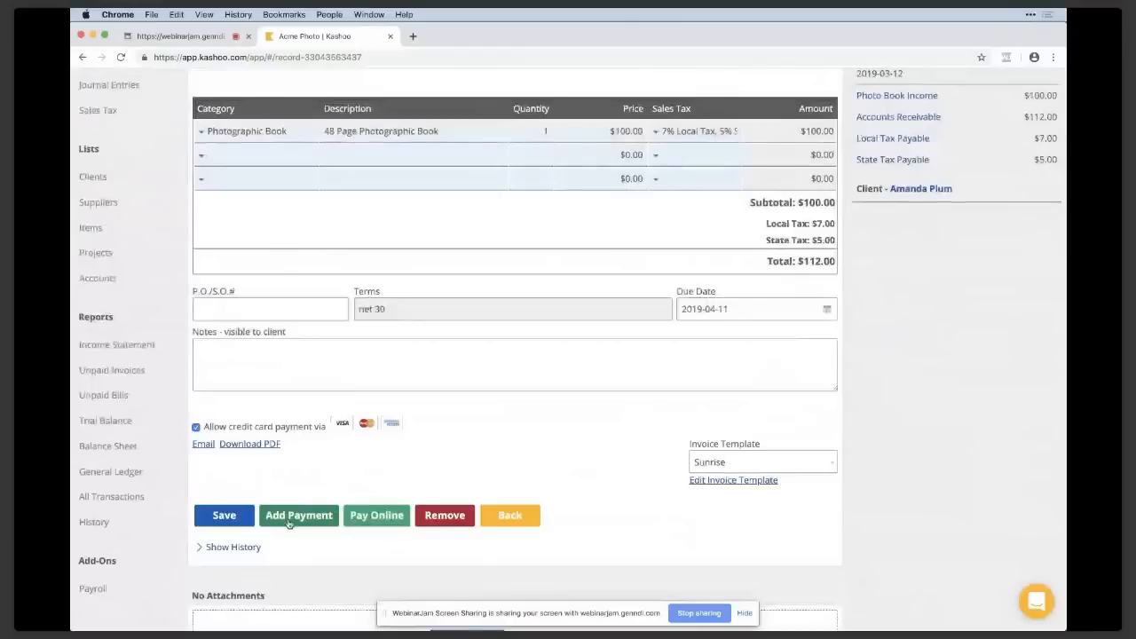
left_click(288, 522)
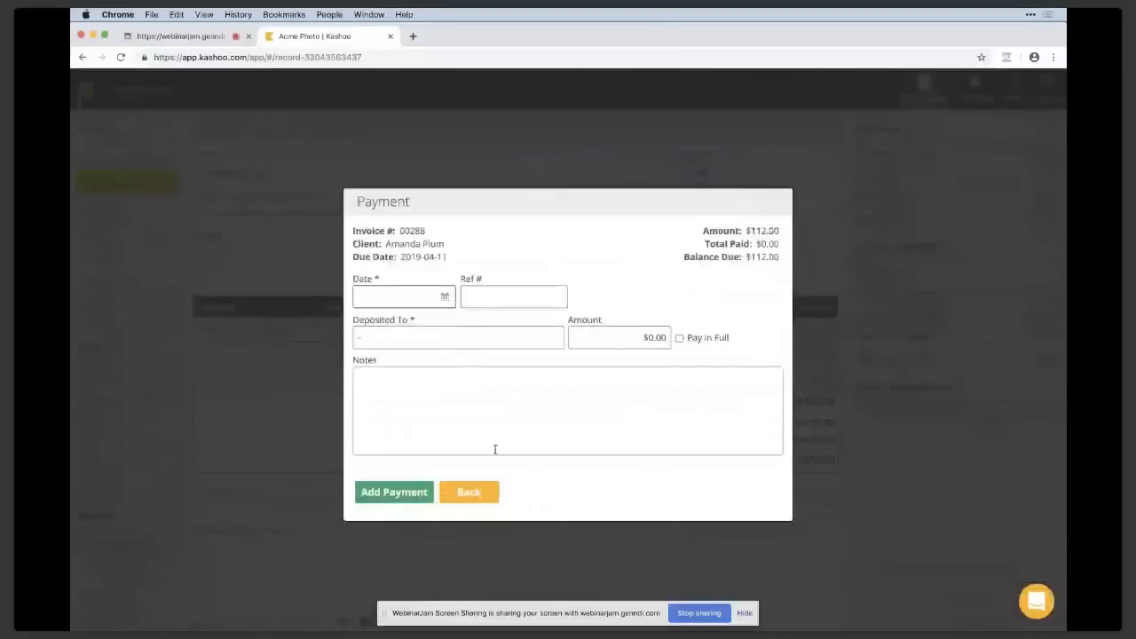
left_click(489, 498)
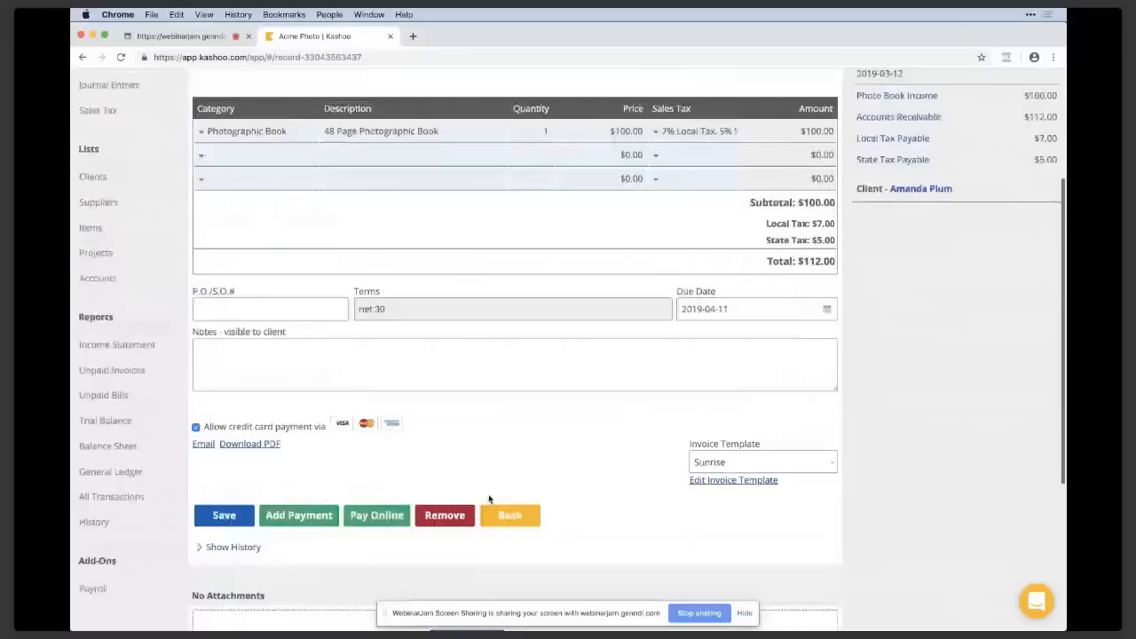
Open the invoice template editor from the invoice and compare the Main template with Sunrise, leaving Sunrise selected.
scroll(489, 500, "down", 1)
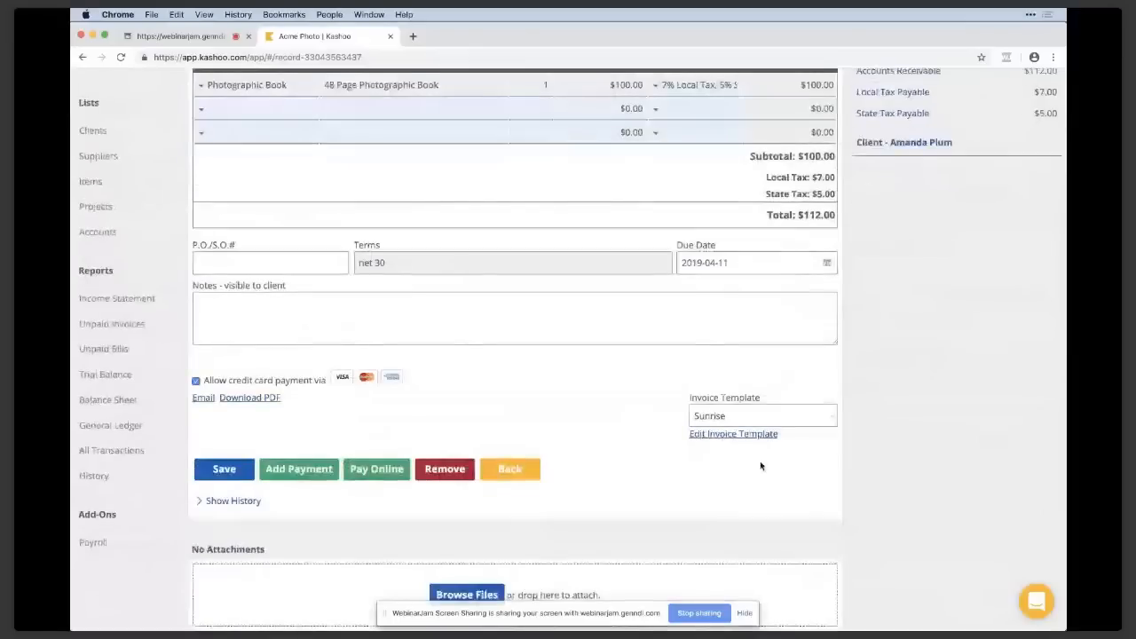
left_click(811, 414)
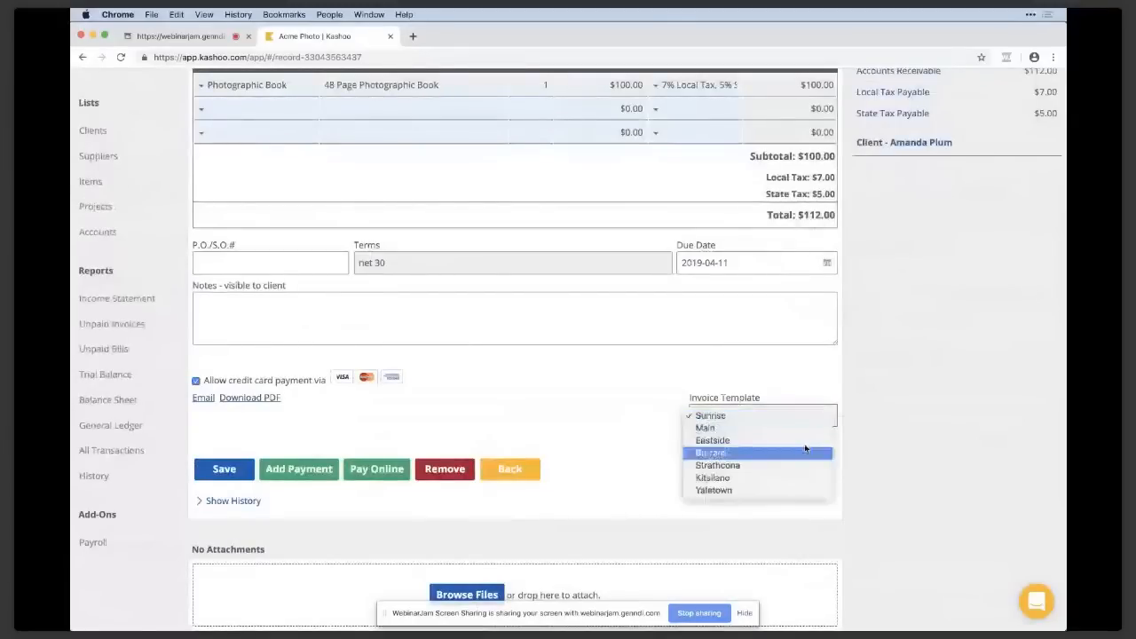
left_click(806, 419)
left_click(759, 437)
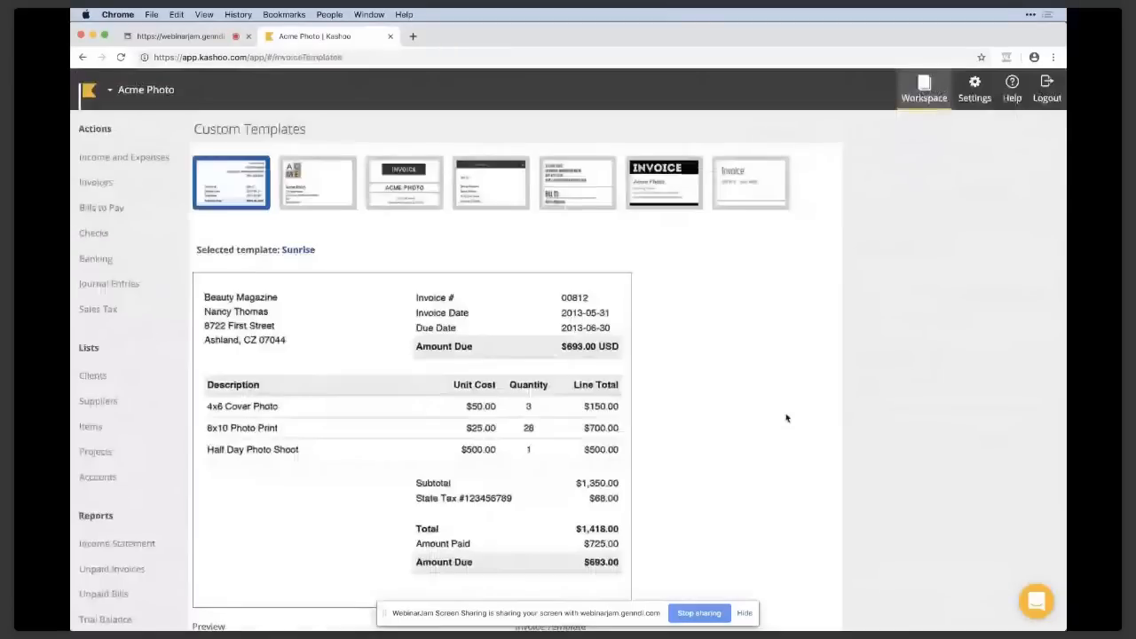
left_click(329, 205)
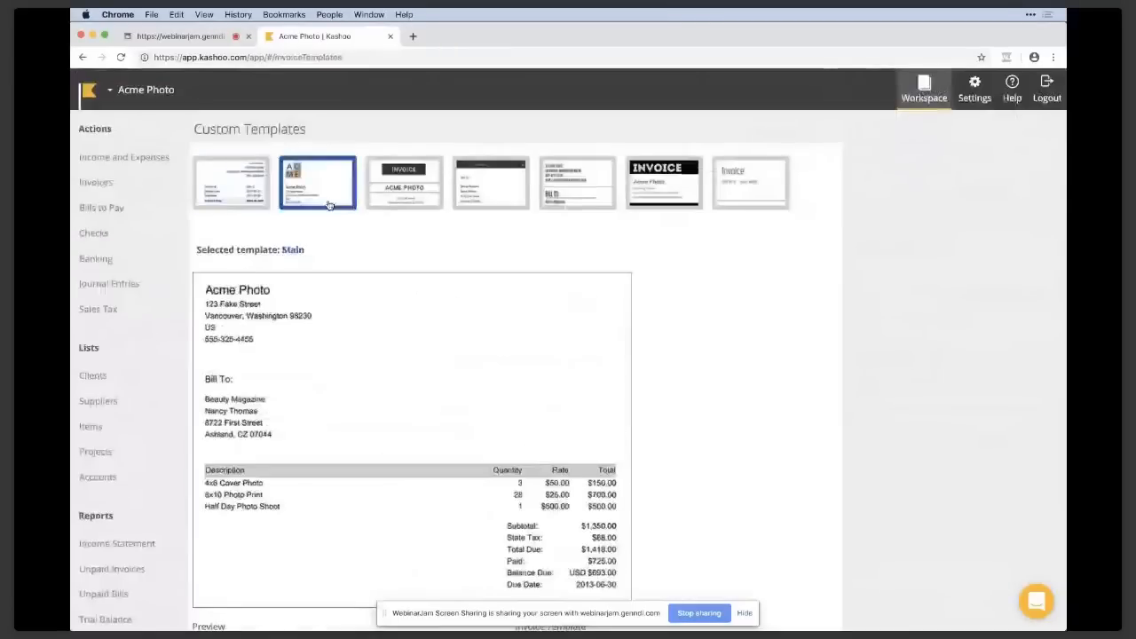
left_click(251, 198)
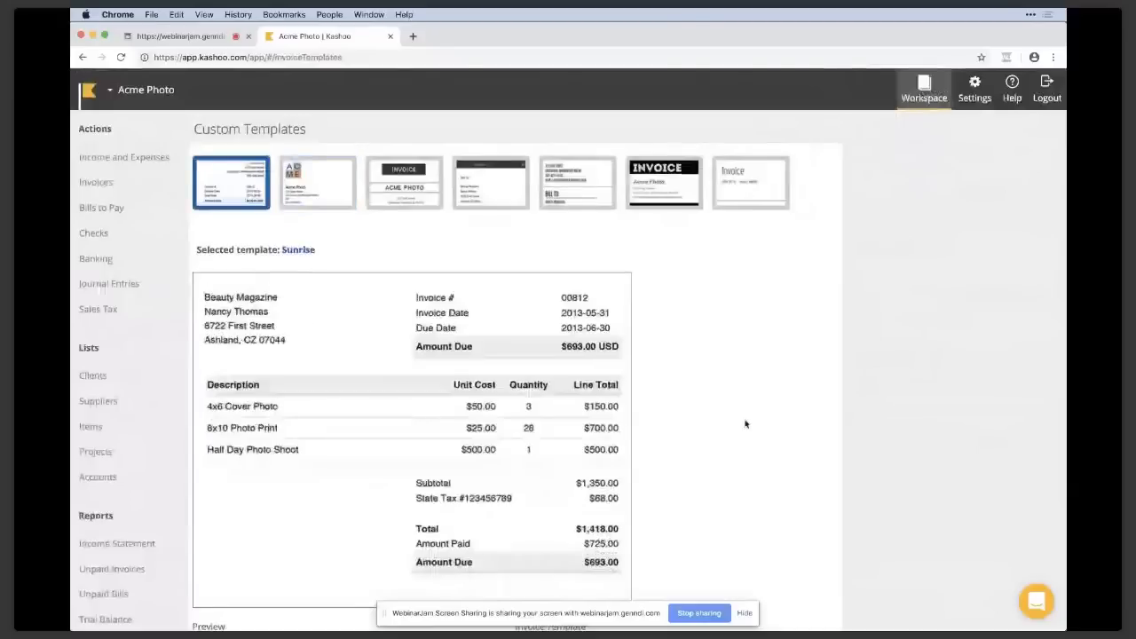
Add the invoice footer "Please make checks payable to Acme Photo" to the Sunrise template and save it.
scroll(746, 425, "down", 5)
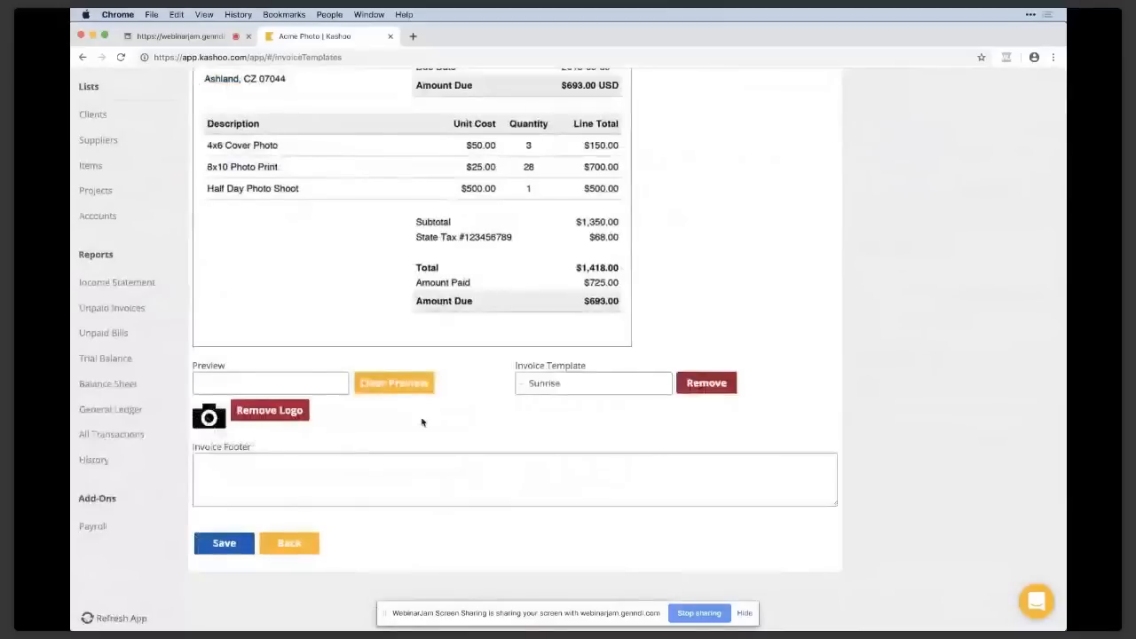
left_click(423, 482)
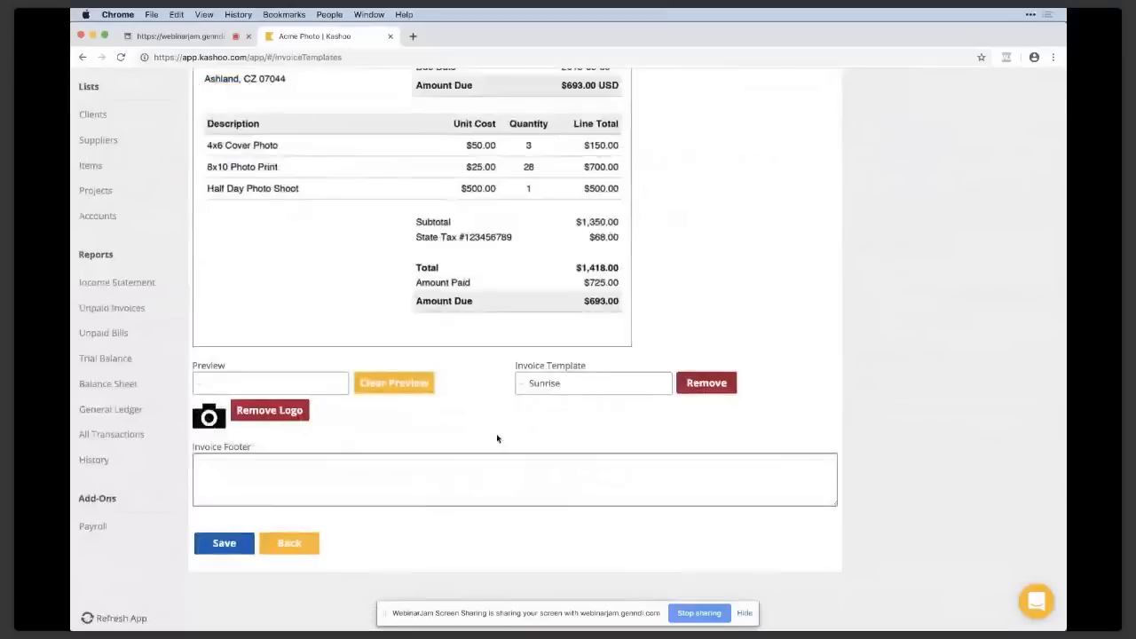
type("Please make checks payable to Acme Pho")
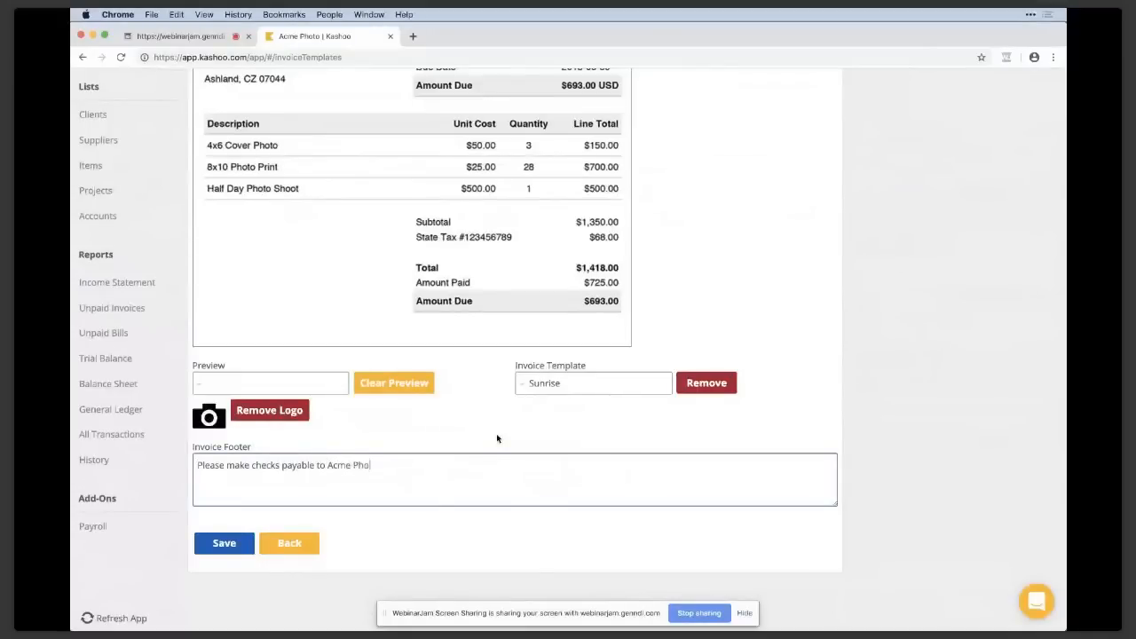
type("to")
left_click(225, 544)
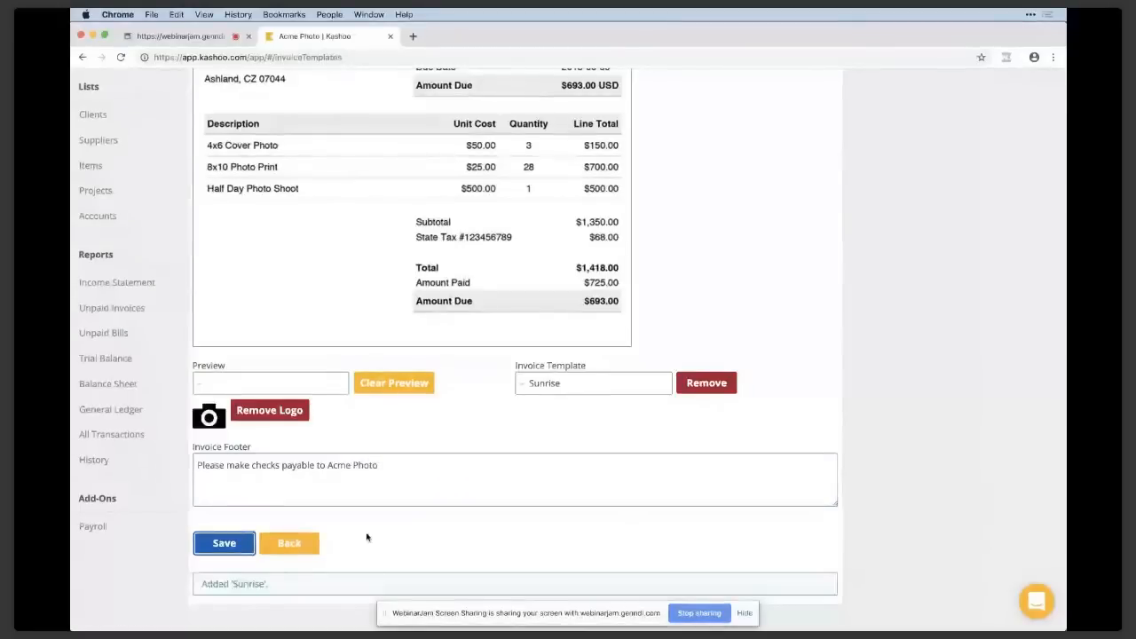
Return from the template editor to the client's invoice and check its email form without sending a message.
scroll(261, 372, "up", 1)
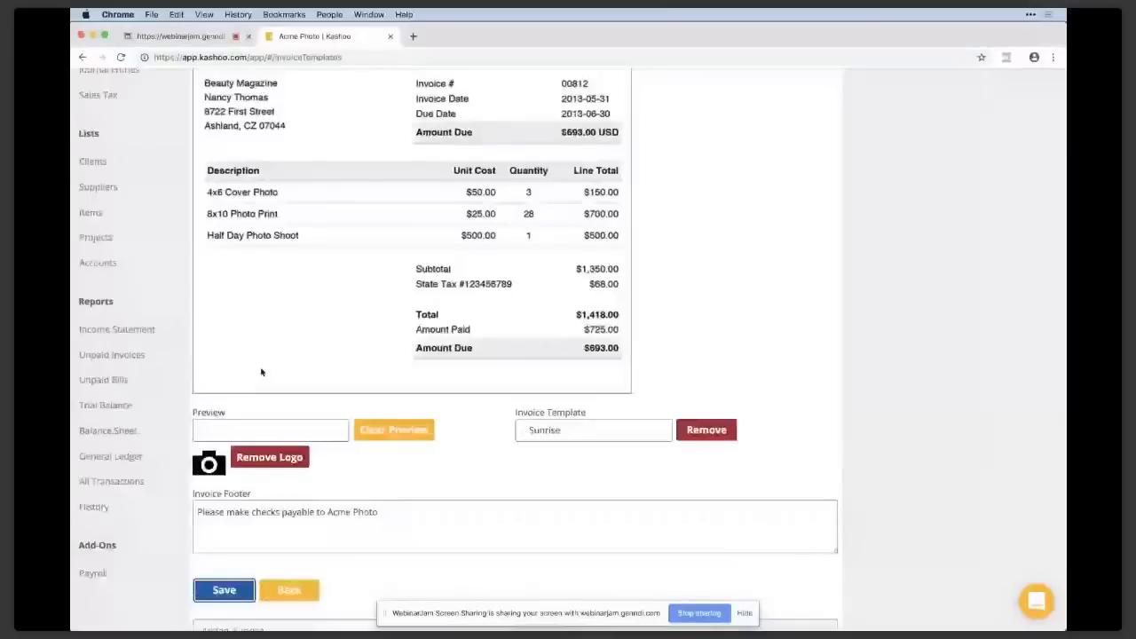
scroll(394, 380, "up", 5)
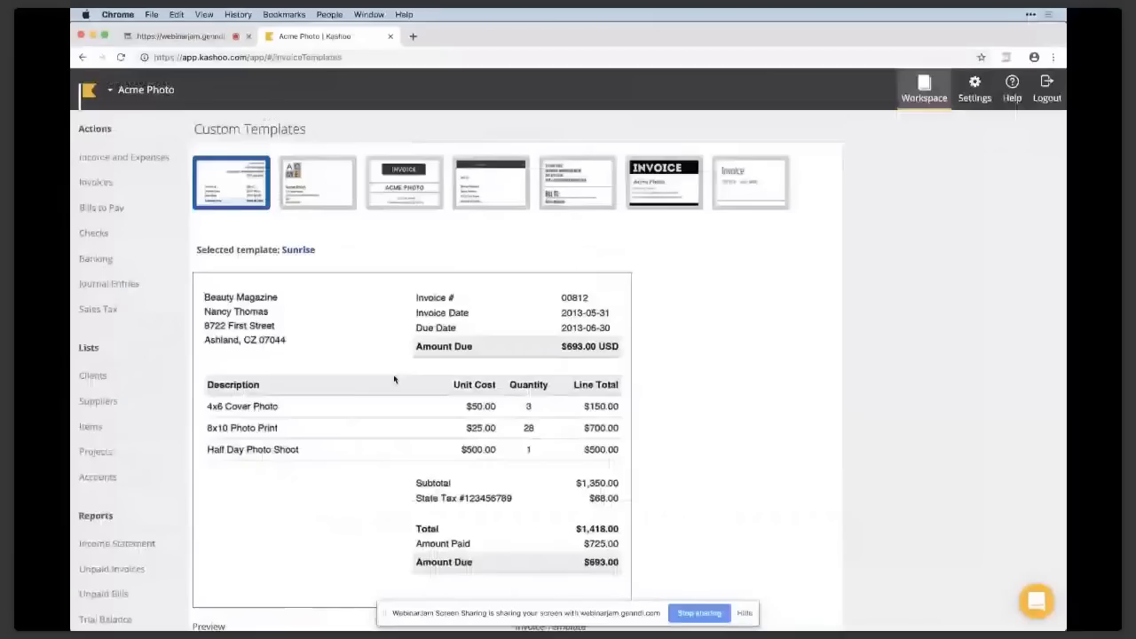
key("super+[")
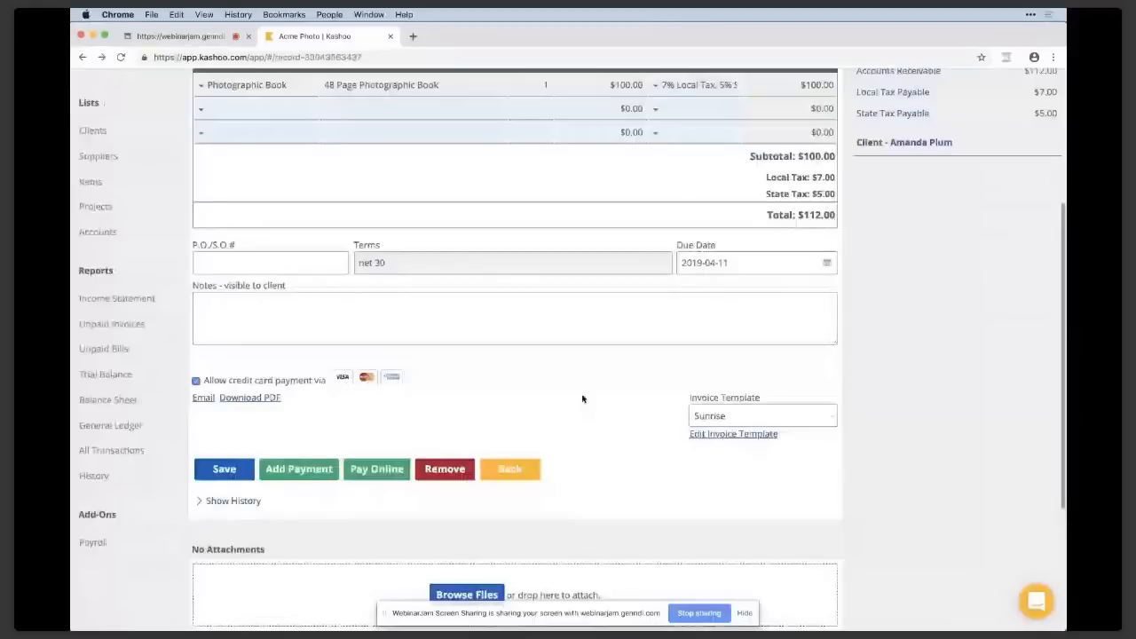
scroll(582, 399, "up", 5)
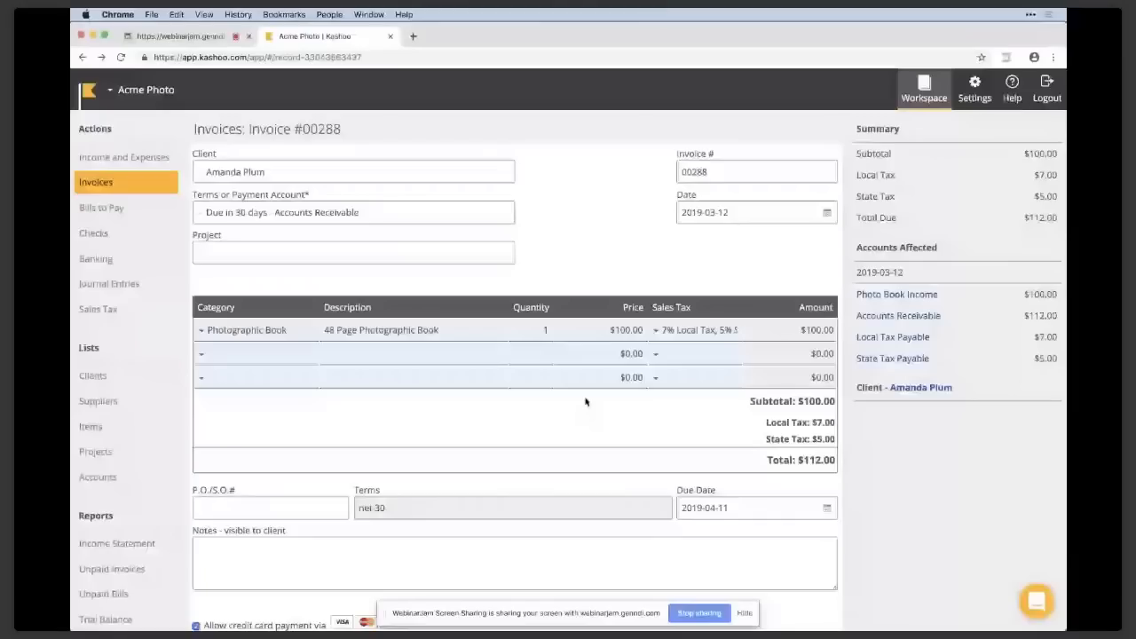
scroll(585, 402, "down", 2)
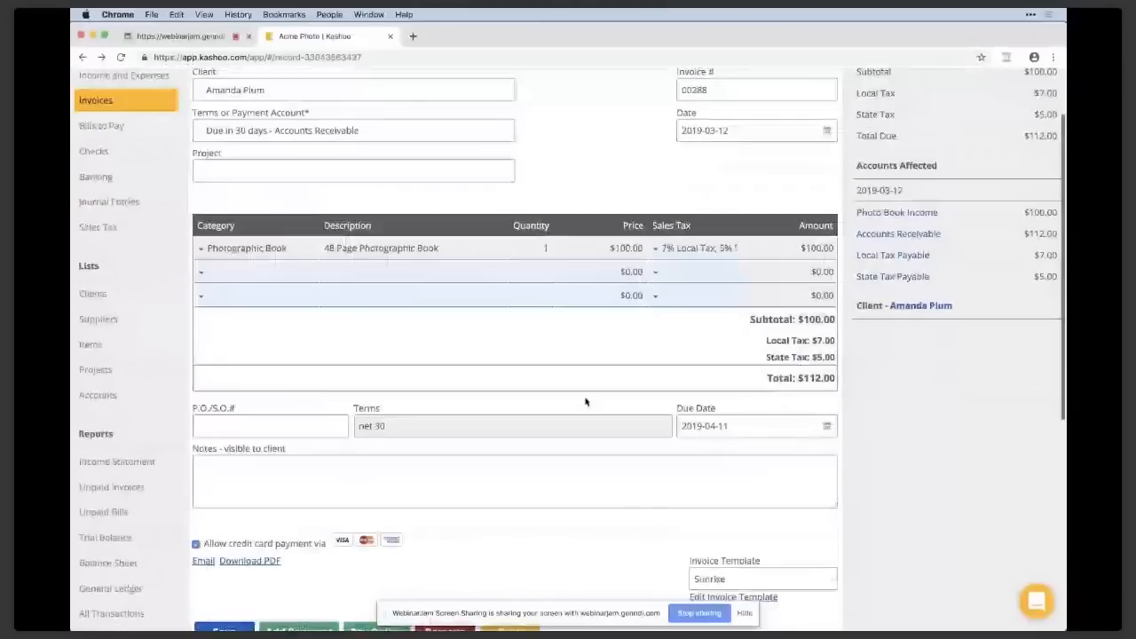
left_click(203, 561)
left_click(451, 498)
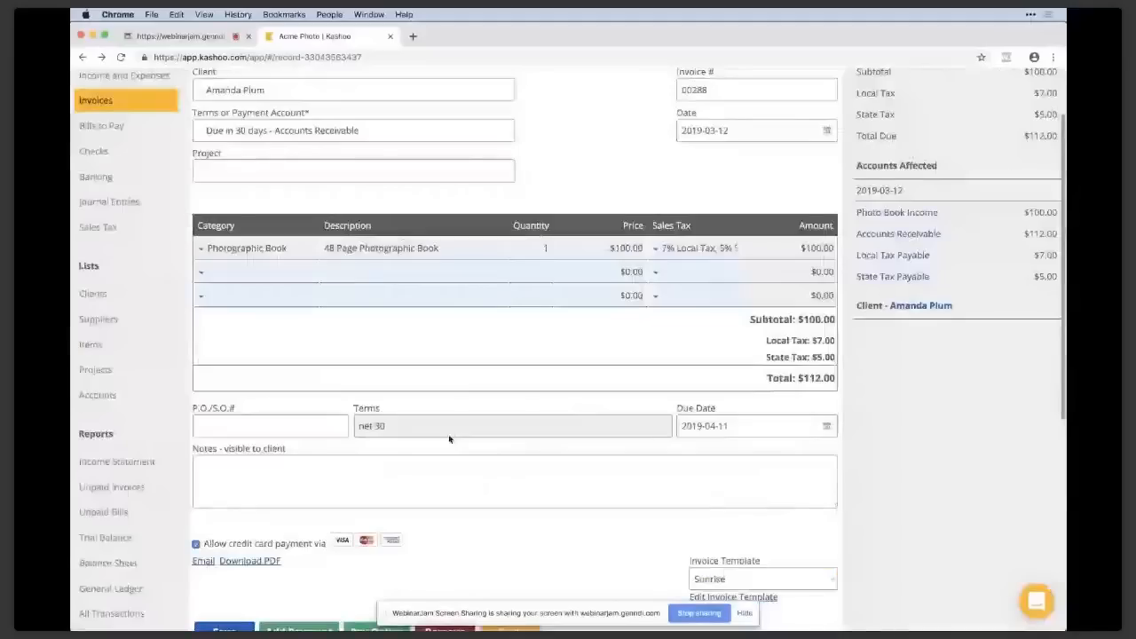
Open the Invoices page and examine the unpaid invoice aging, income by client, and payment statuses in the Income and Invoices list.
scroll(449, 438, "up", 2)
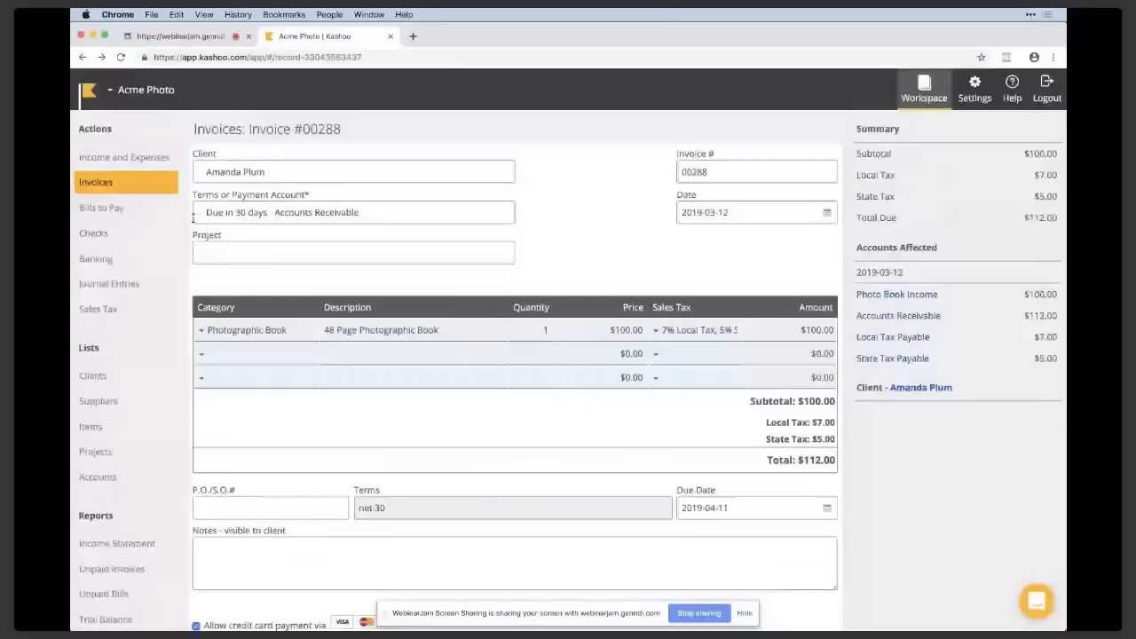
left_click(98, 182)
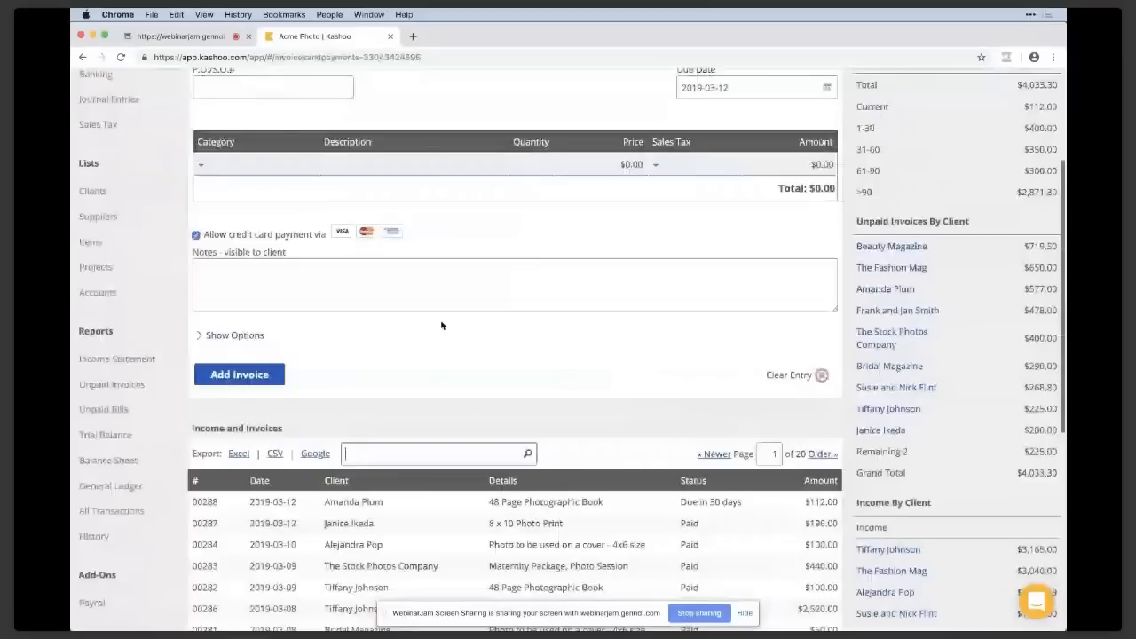
scroll(441, 326, "down", 5)
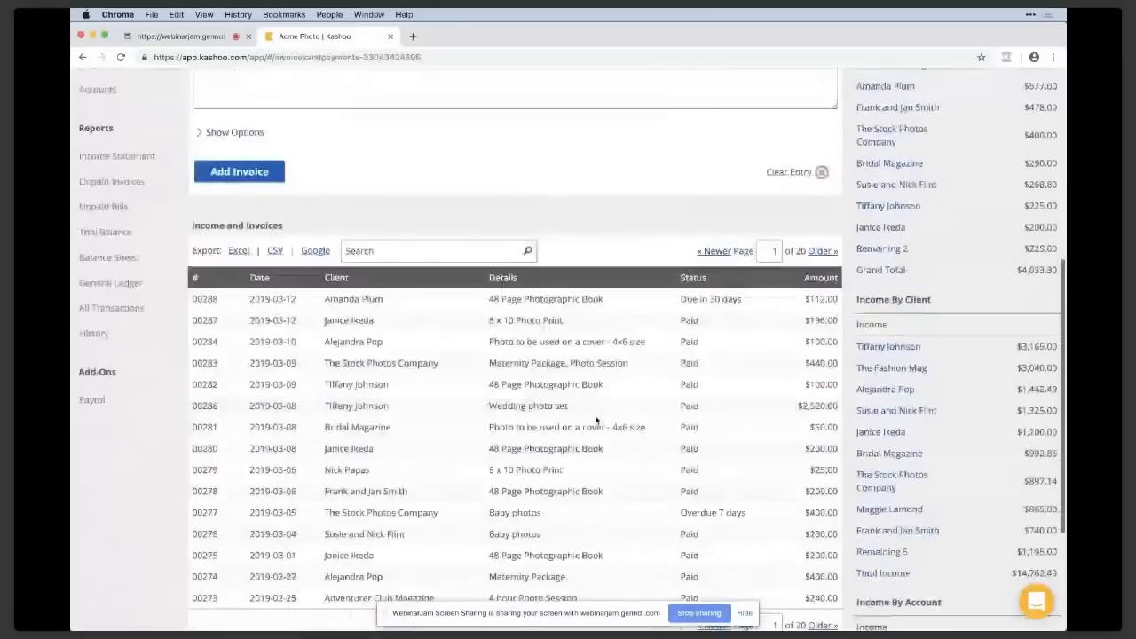
scroll(596, 420, "up", 10)
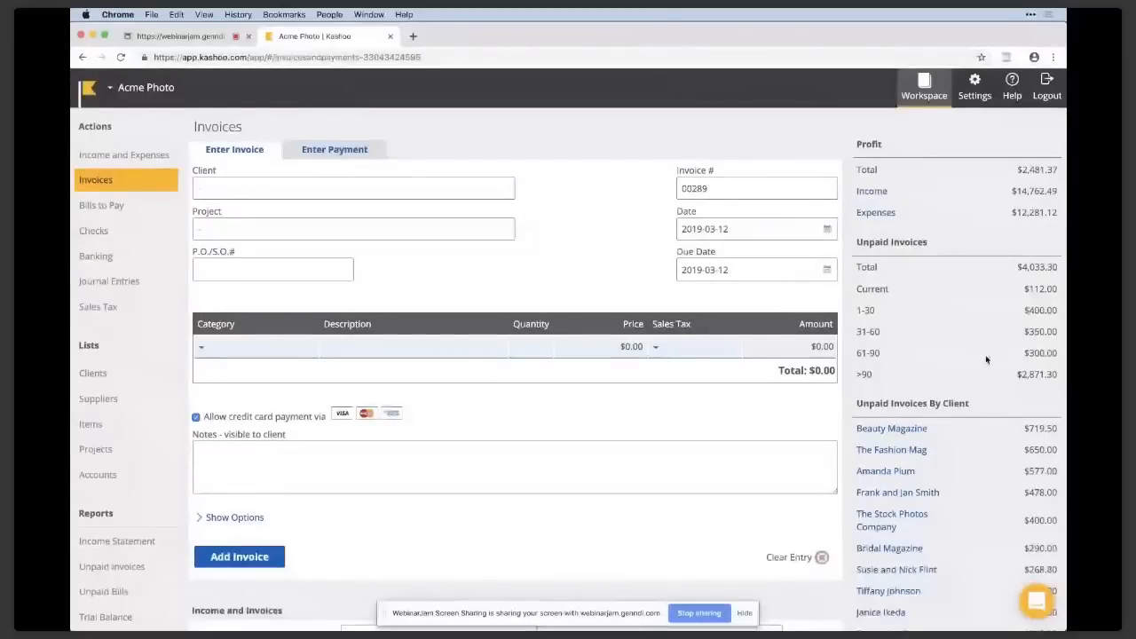
scroll(985, 360, "down", 3)
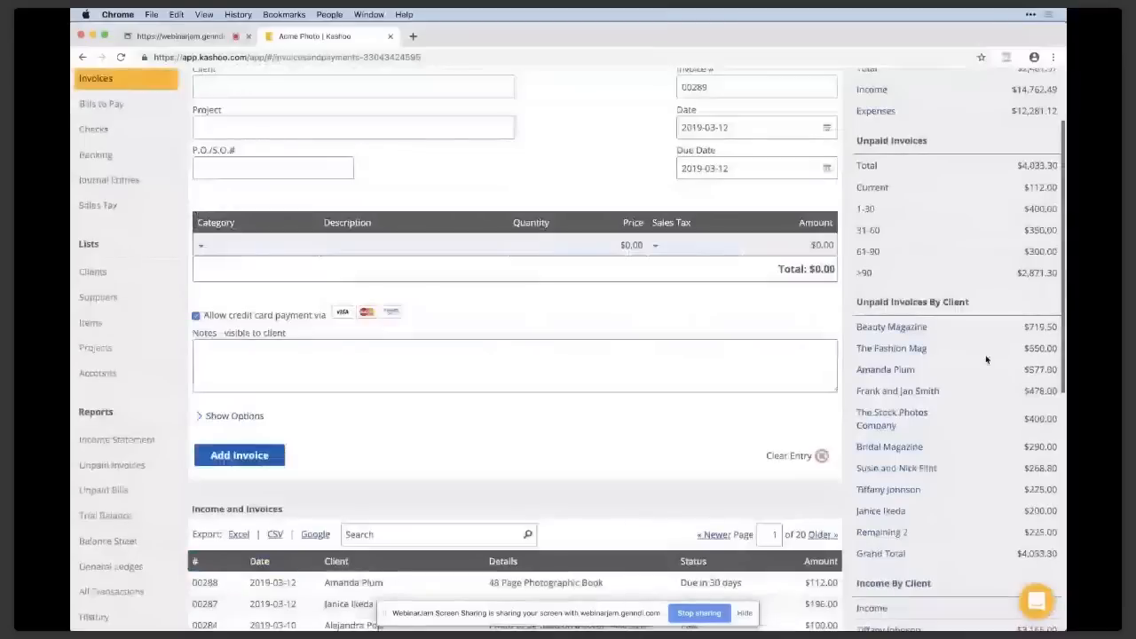
scroll(959, 528, "down", 1)
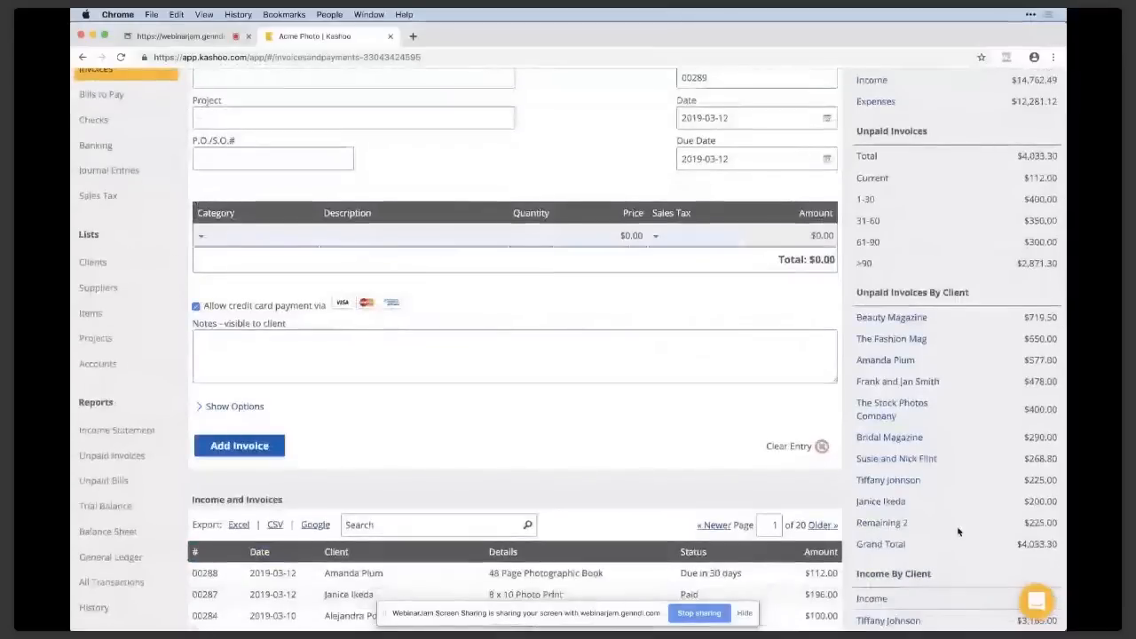
scroll(958, 531, "down", 5)
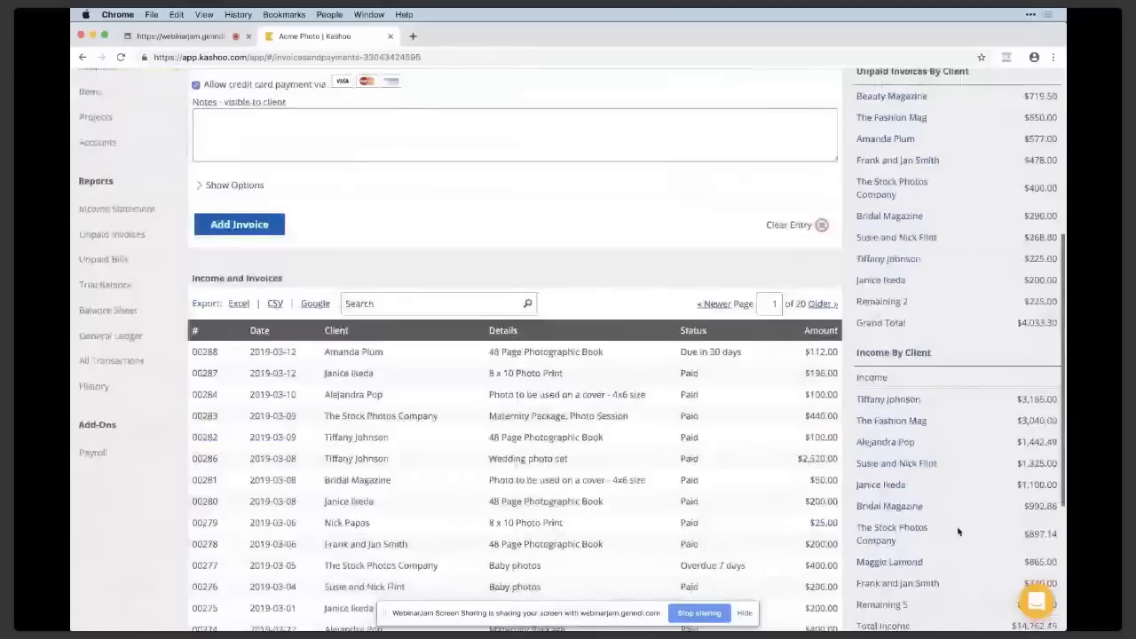
scroll(958, 531, "down", 1)
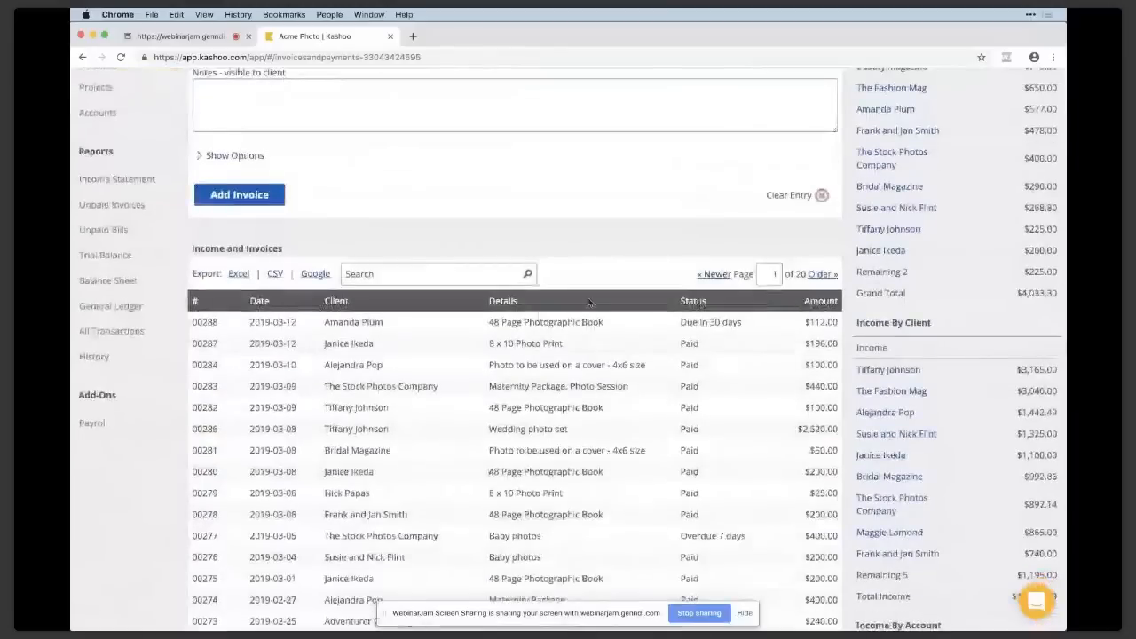
scroll(588, 302, "down", 3)
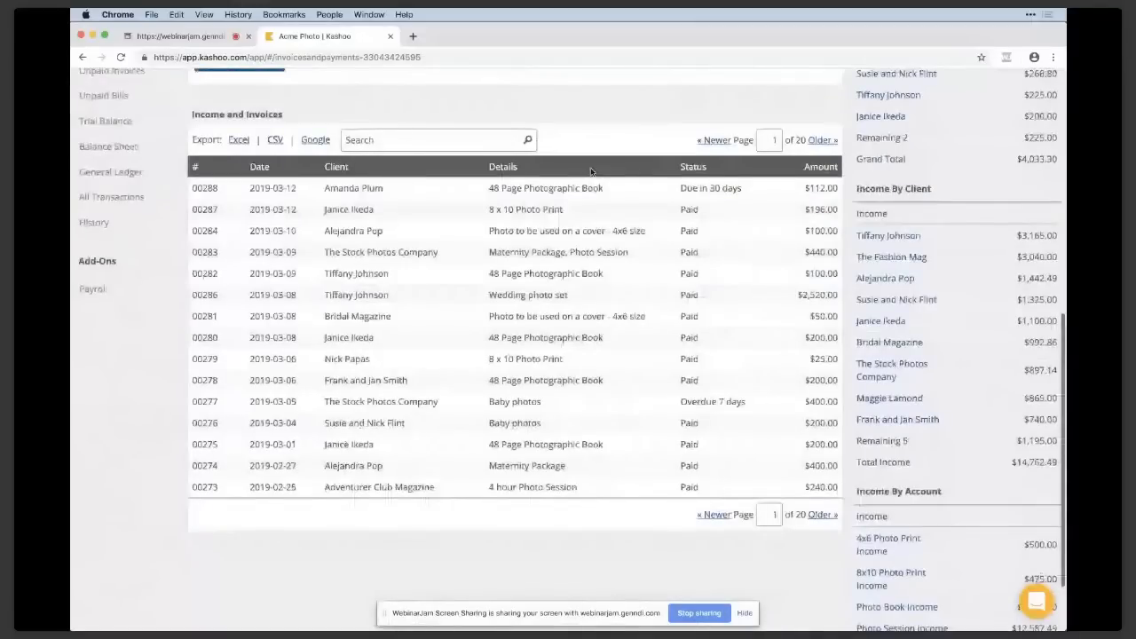
left_click(721, 359)
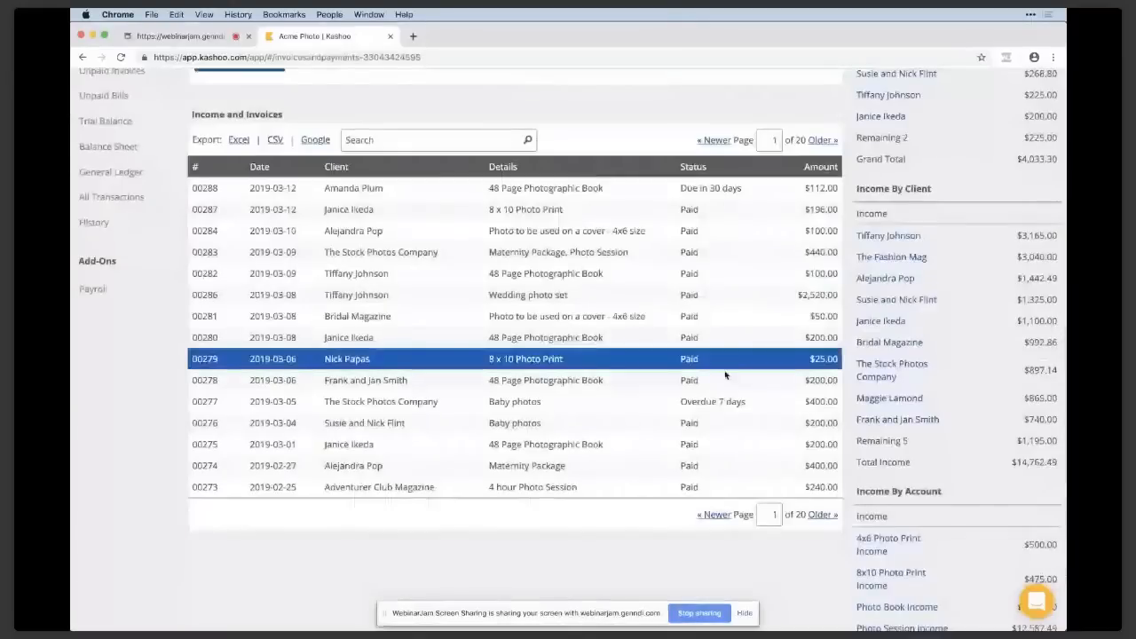
Open the overdue invoice 00277 for The Stock Photos Company and check its email form without sending a message.
left_click(698, 410)
left_click(208, 567)
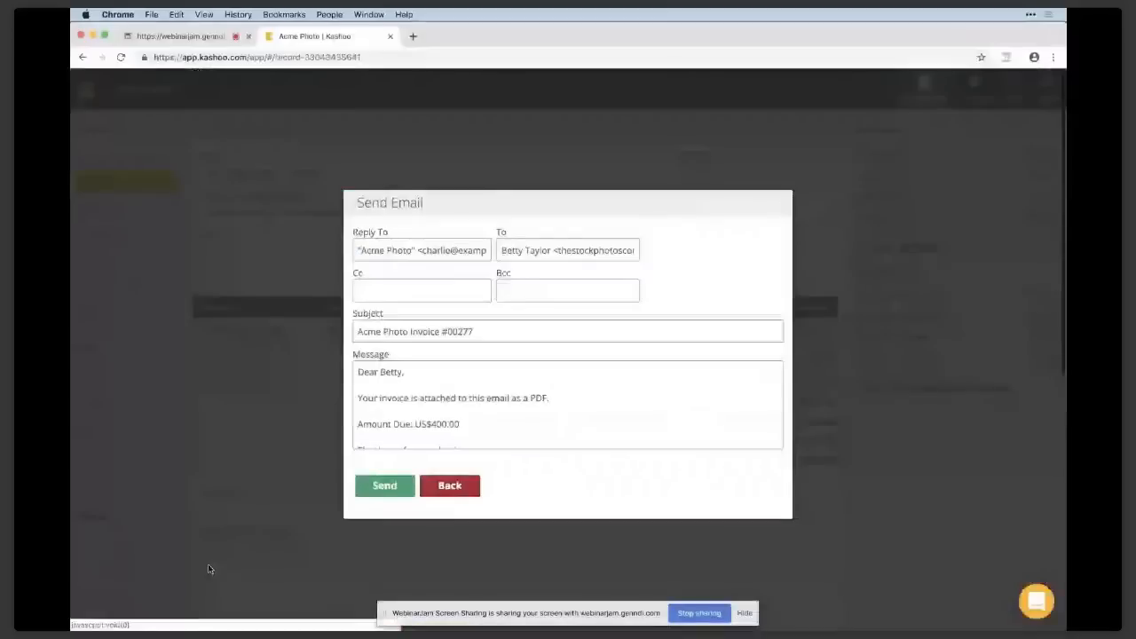
left_click(467, 485)
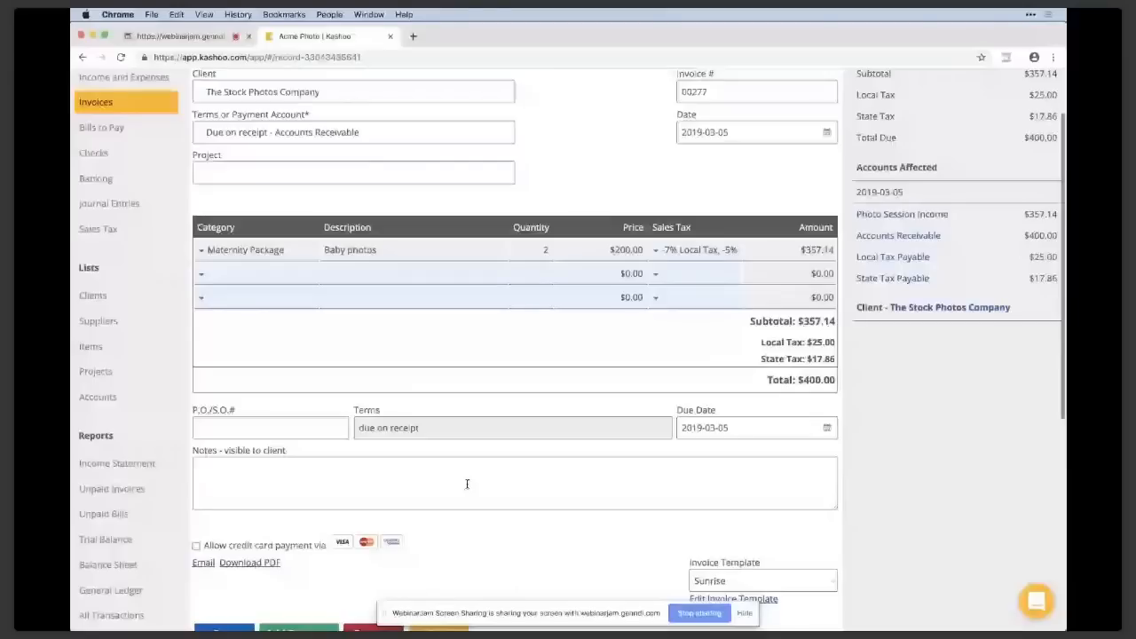
scroll(468, 485, "up", 2)
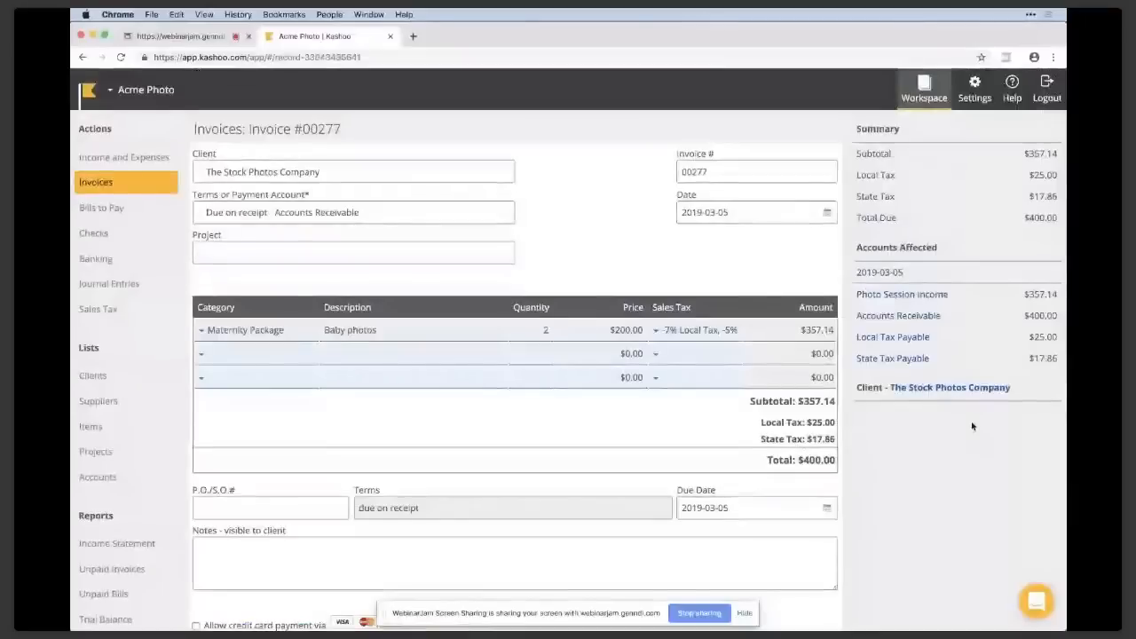
Open The Stock Photos Company's client record from the invoice and examine its contact details, balances and transactions.
left_click(921, 391)
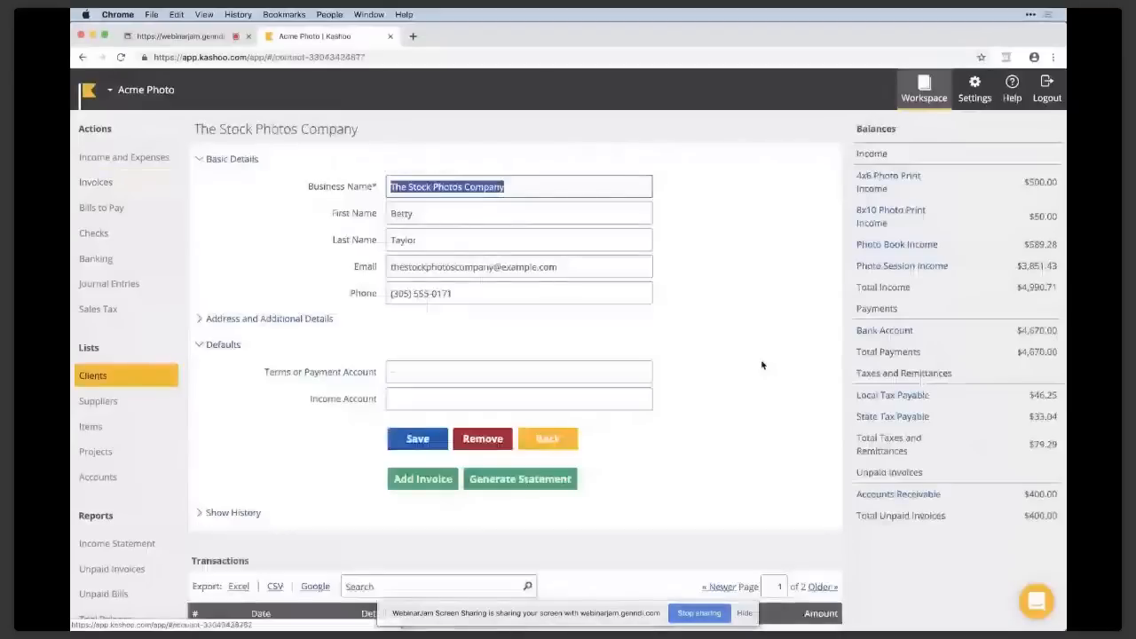
left_click(104, 380)
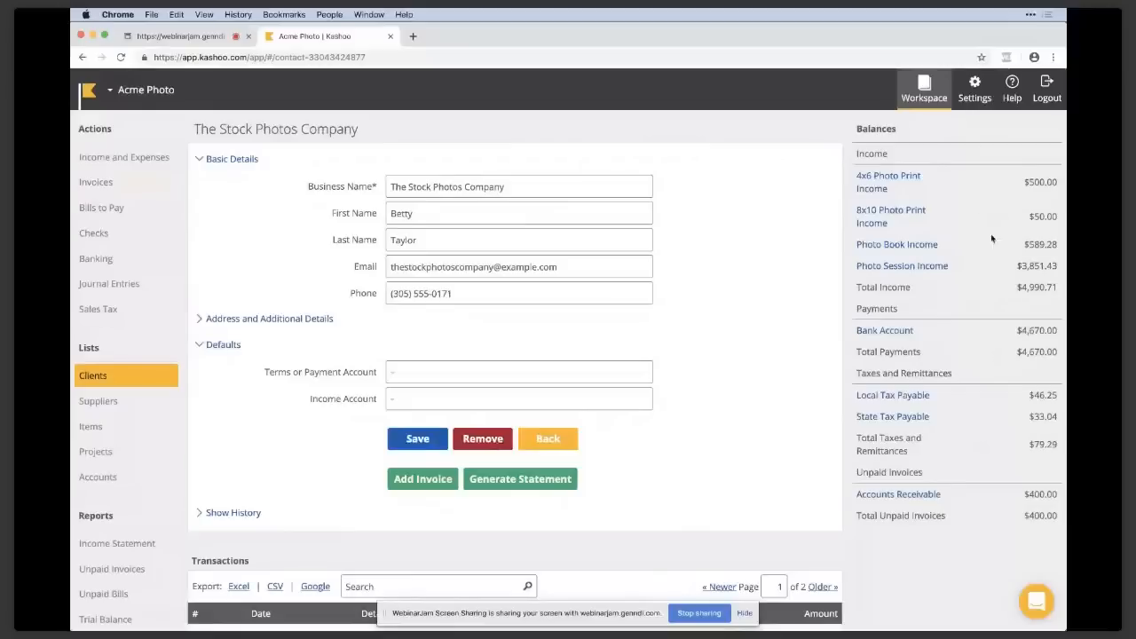
scroll(993, 267, "down", 1)
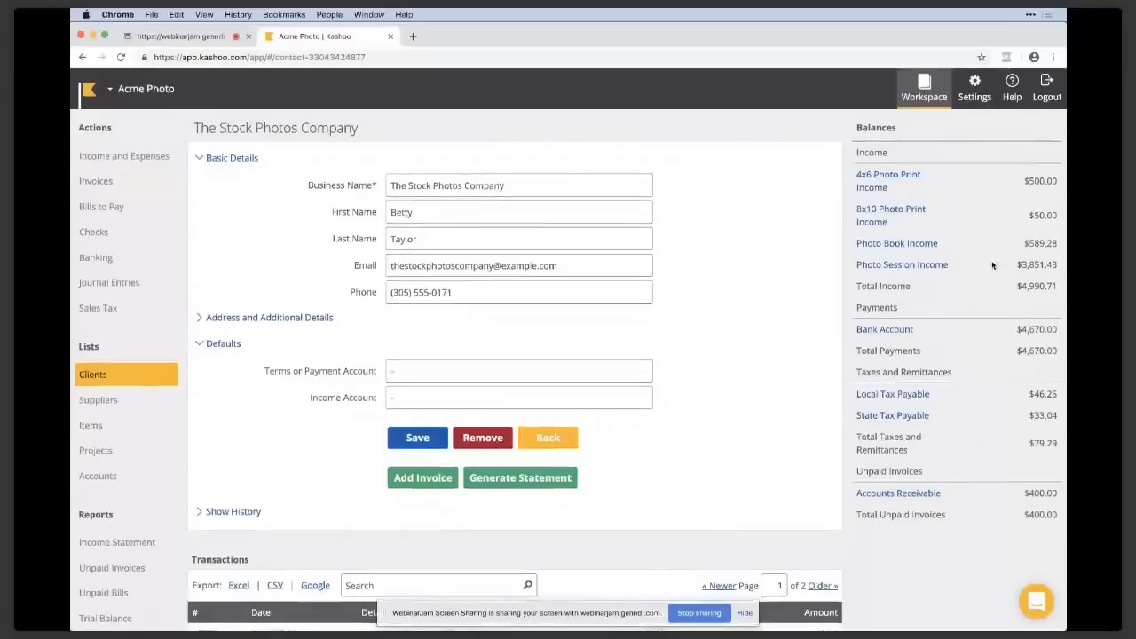
scroll(993, 265, "down", 3)
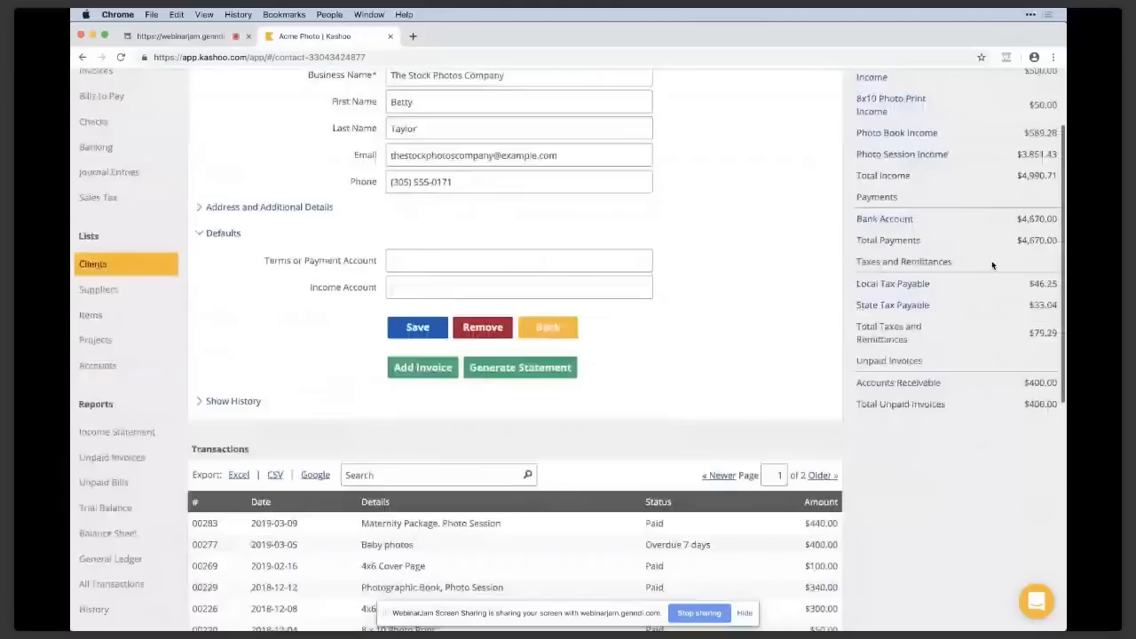
scroll(991, 264, "down", 6)
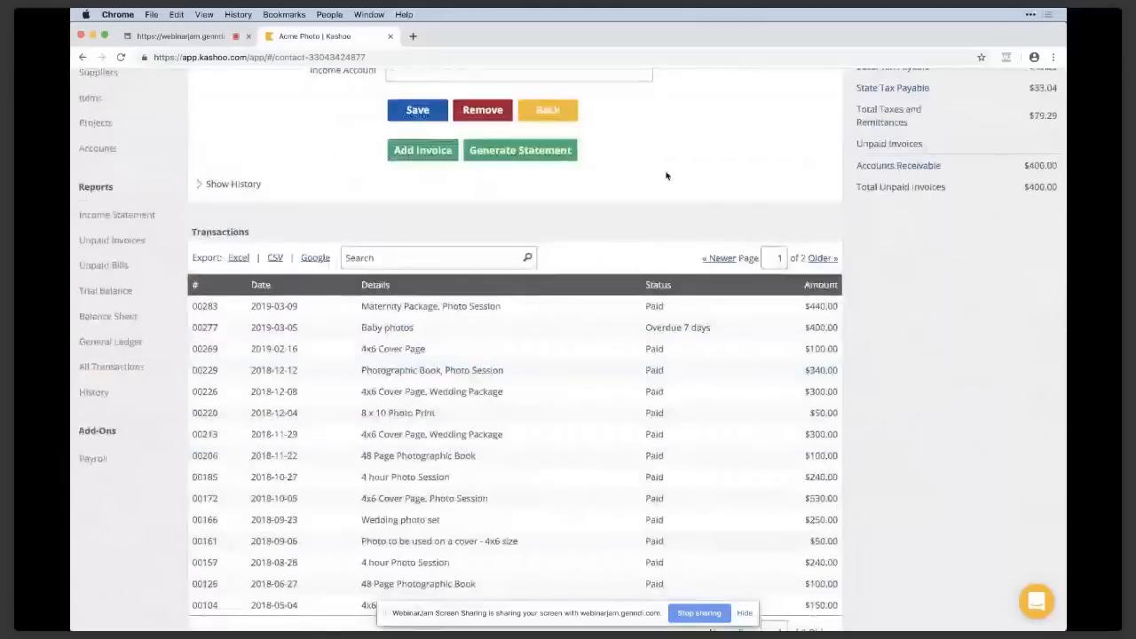
scroll(667, 176, "up", 2)
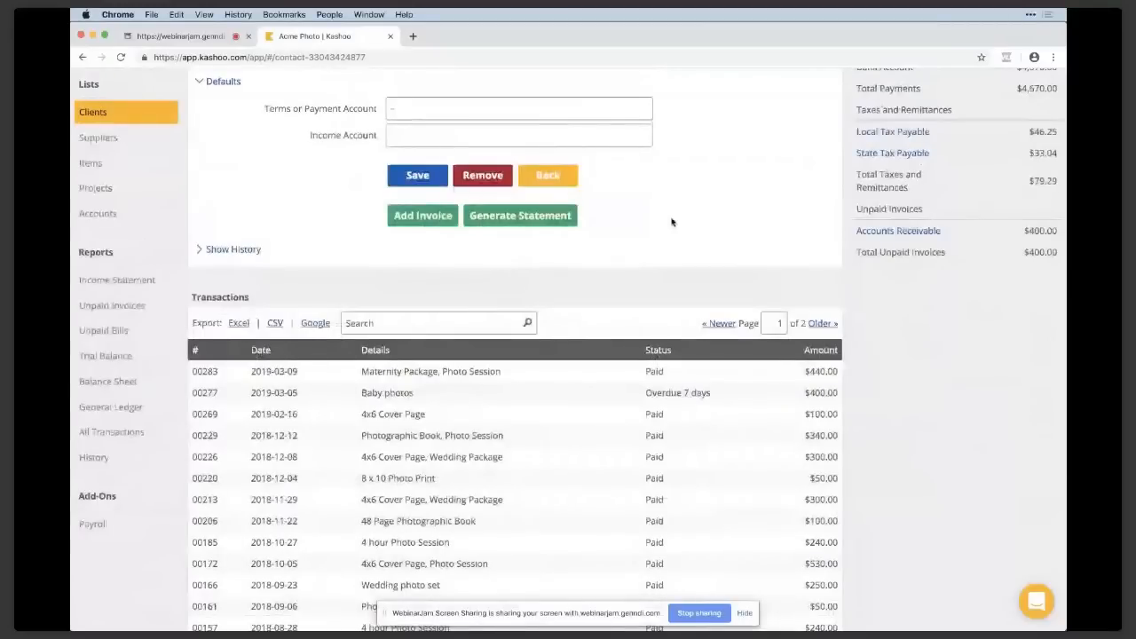
scroll(673, 222, "up", 2)
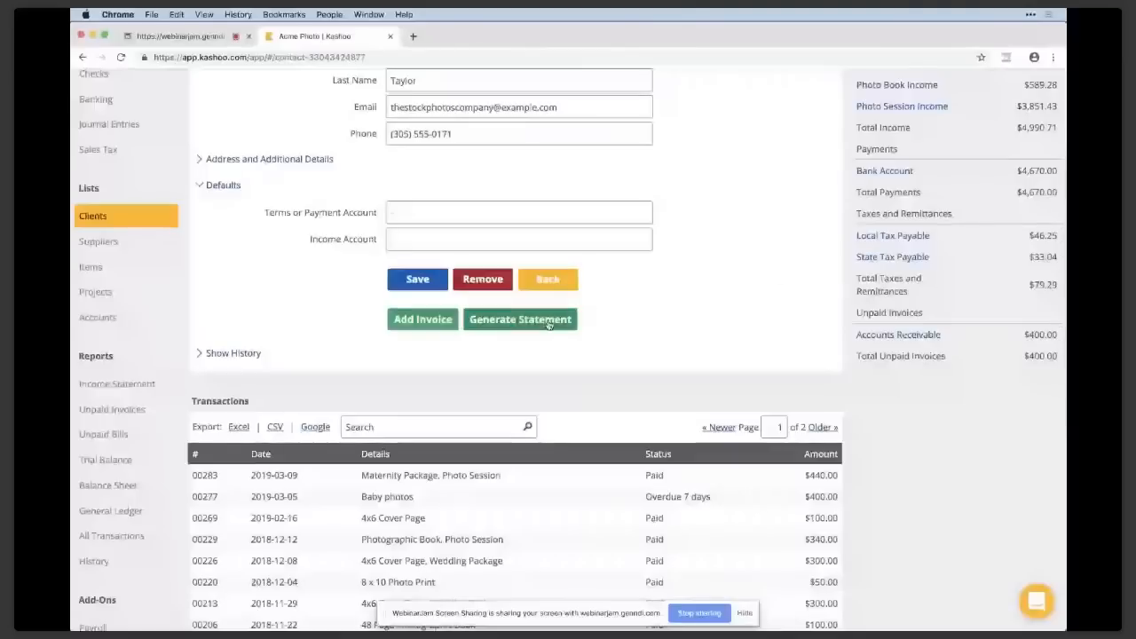
Compare the Summary and Activity types in the client's statement form, close it and look over the client's transactions.
left_click(548, 324)
left_click(443, 311)
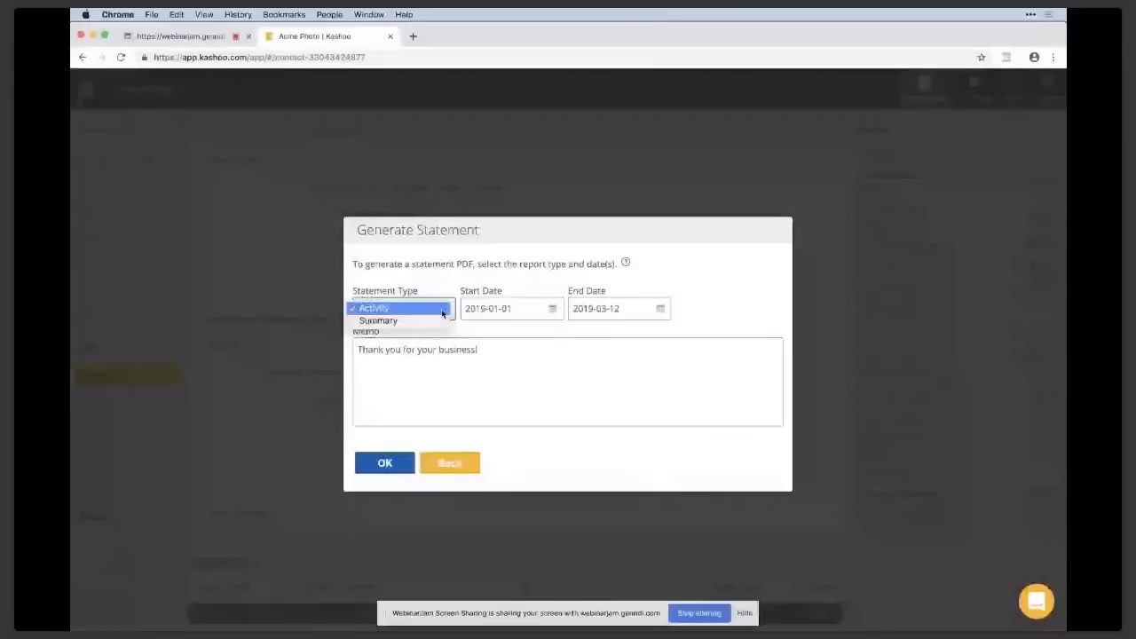
left_click(438, 321)
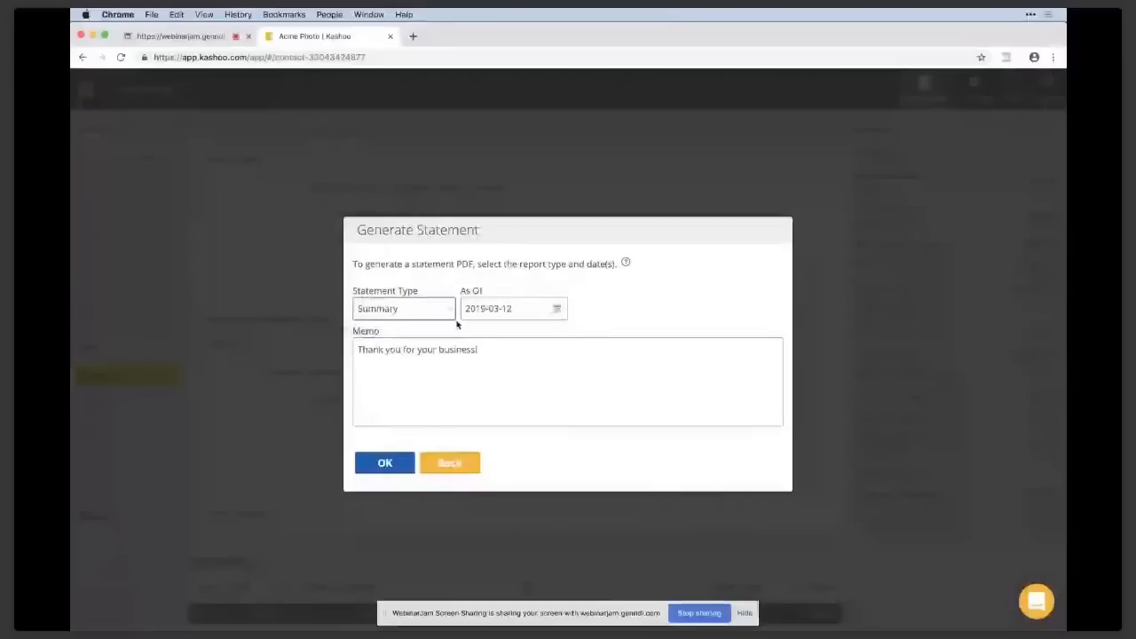
left_click(544, 372)
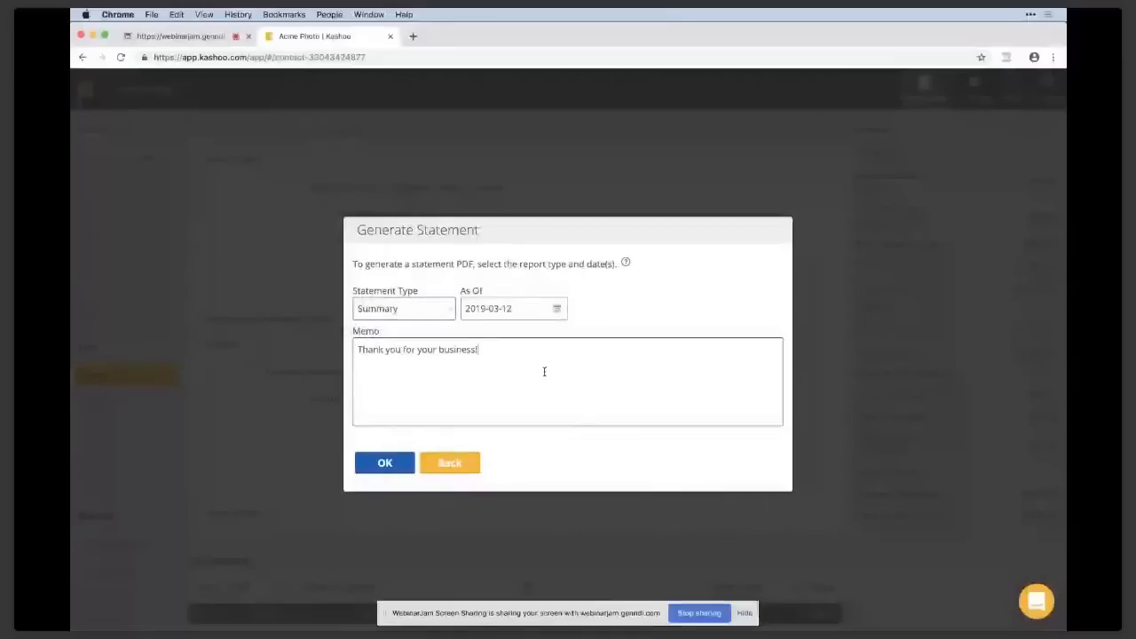
left_click(441, 309)
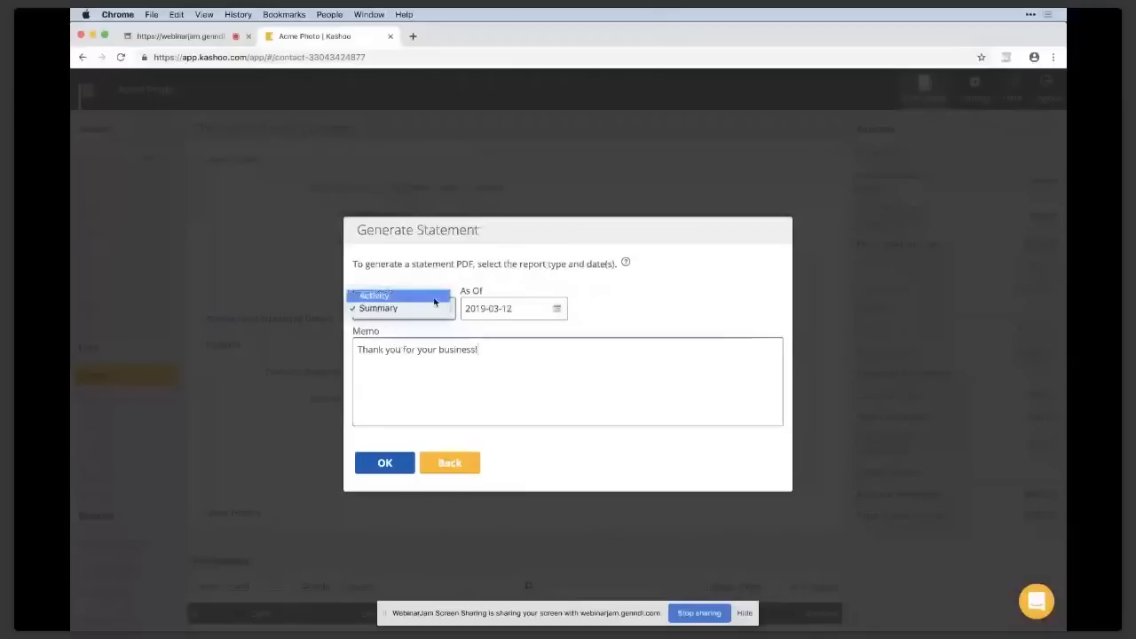
left_click(435, 296)
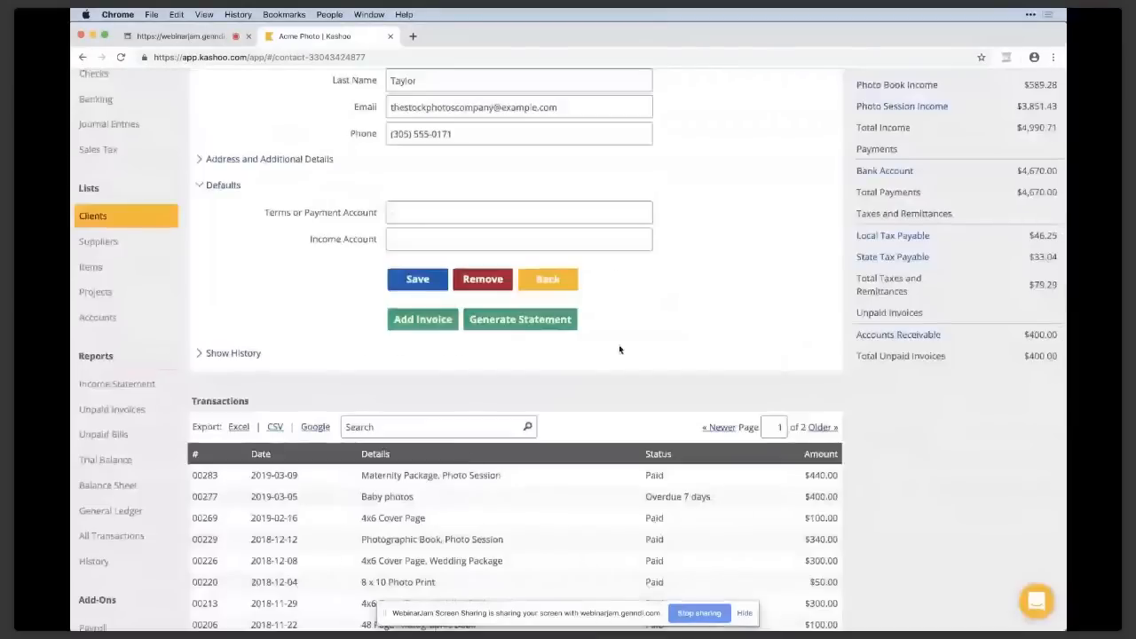
scroll(597, 521, "down", 3)
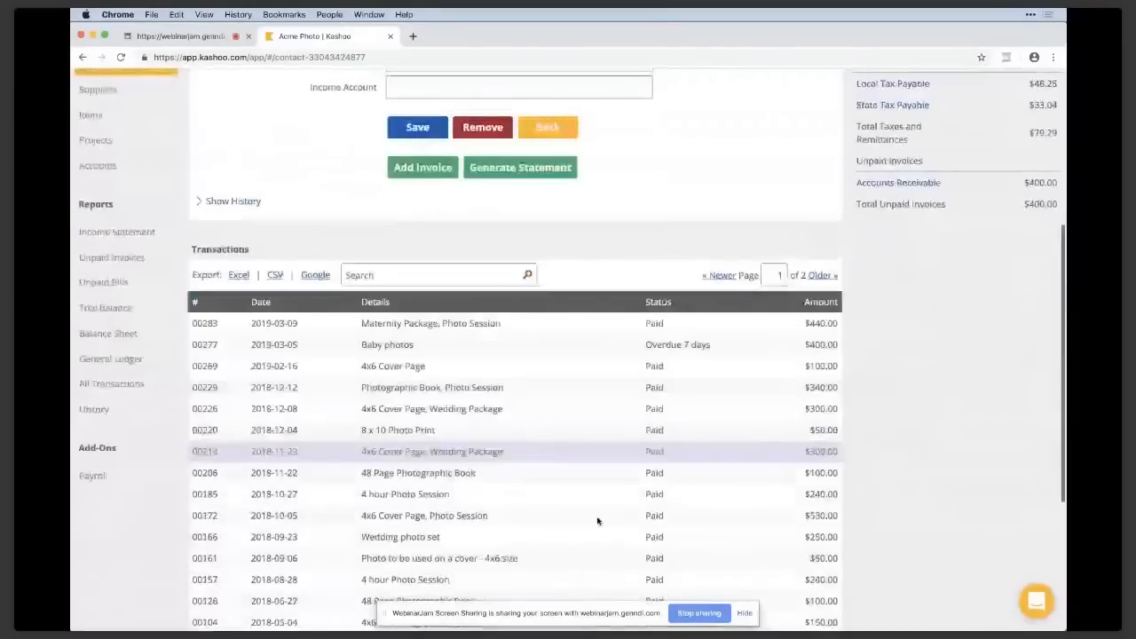
scroll(589, 257, "up", 6)
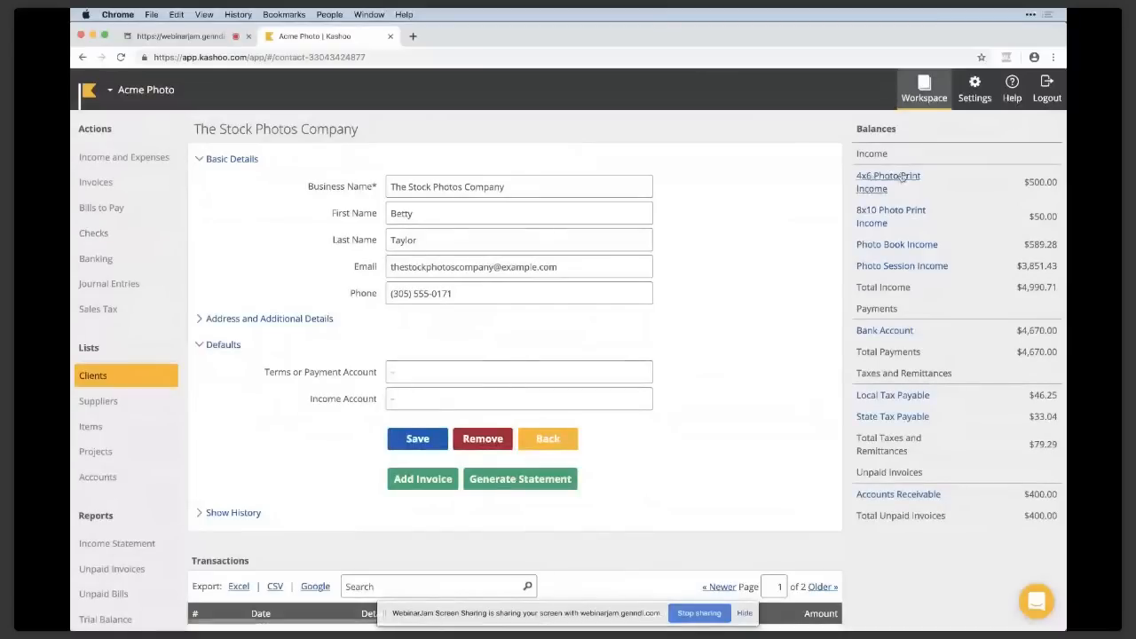
Start adding a bank account in the Connect Banks settings, search for Bank of America, view its sign-in form and close it without linking.
left_click(974, 95)
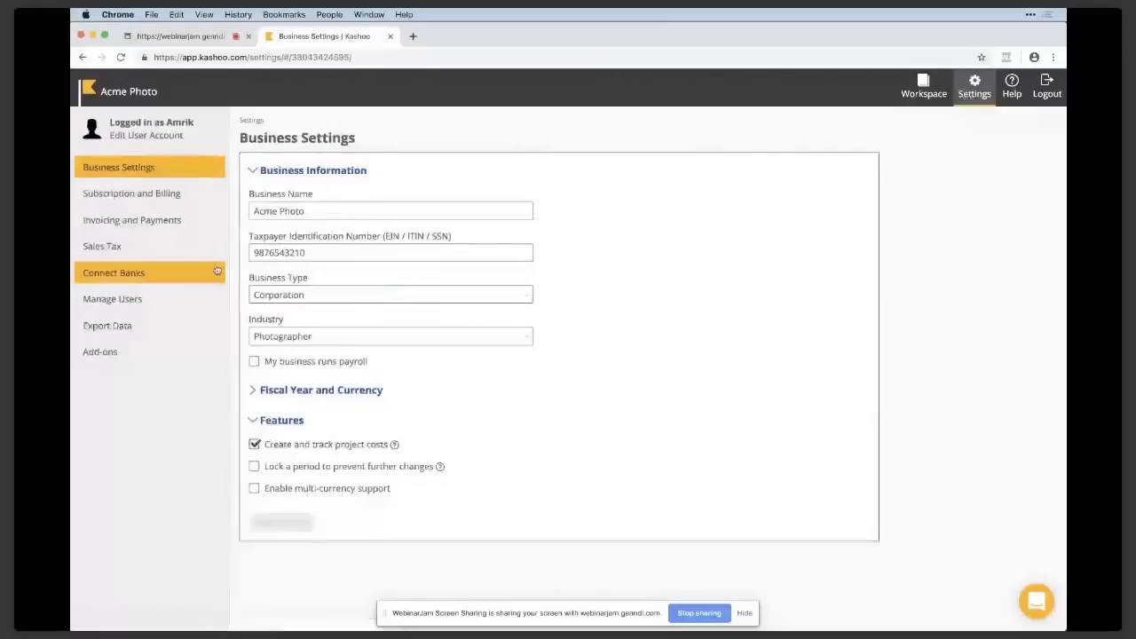
left_click(185, 274)
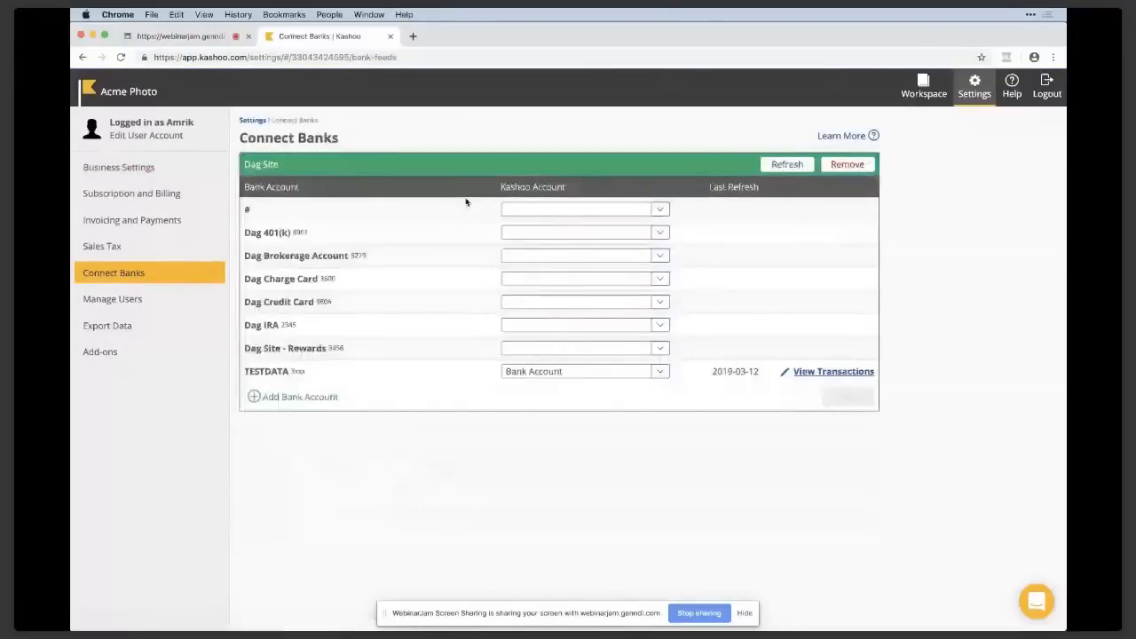
left_click(325, 406)
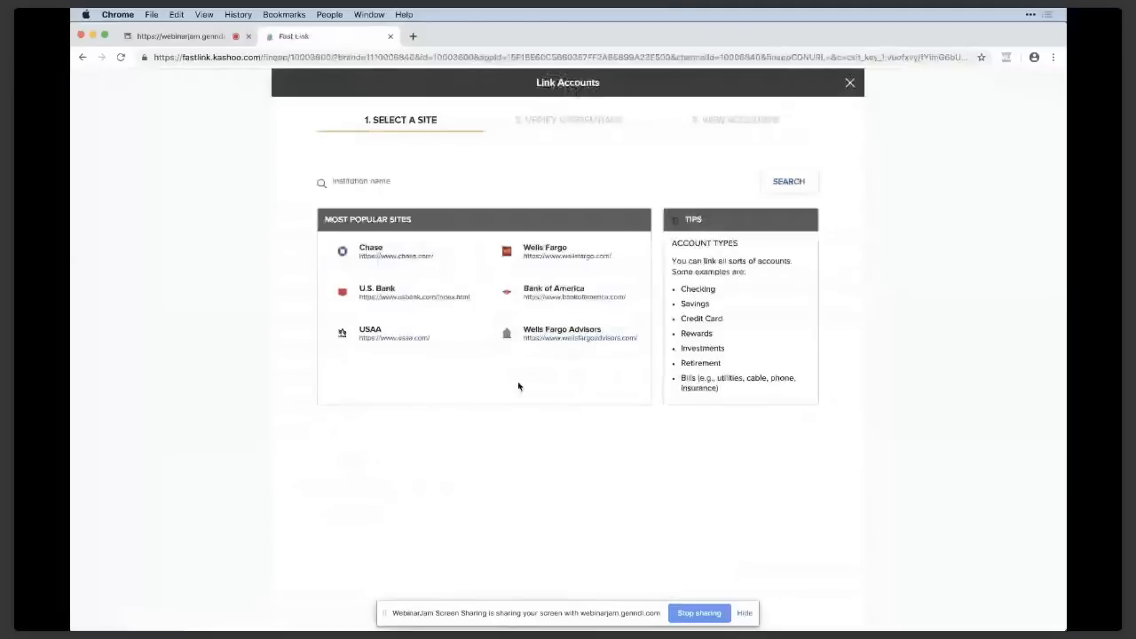
left_click(442, 181)
type("Bank of ")
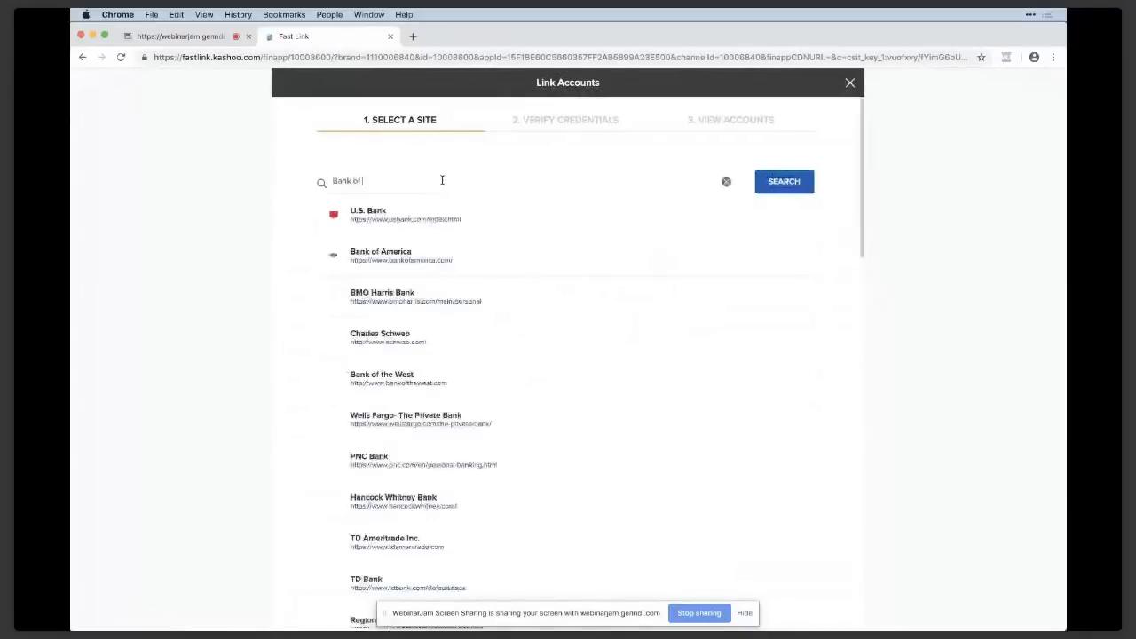
type("america")
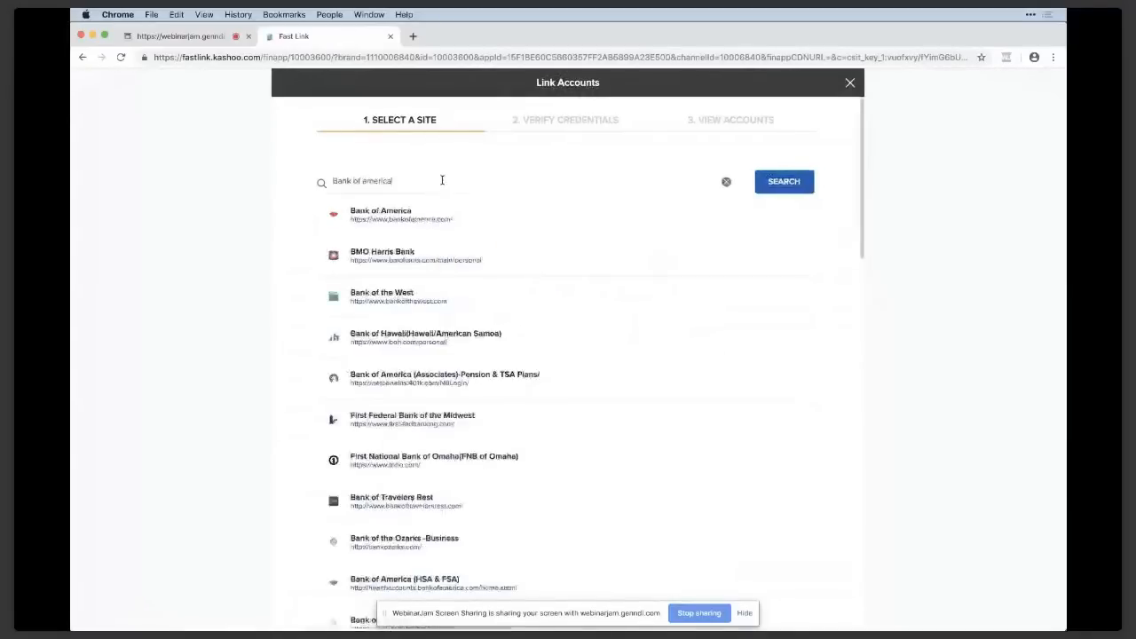
left_click(401, 220)
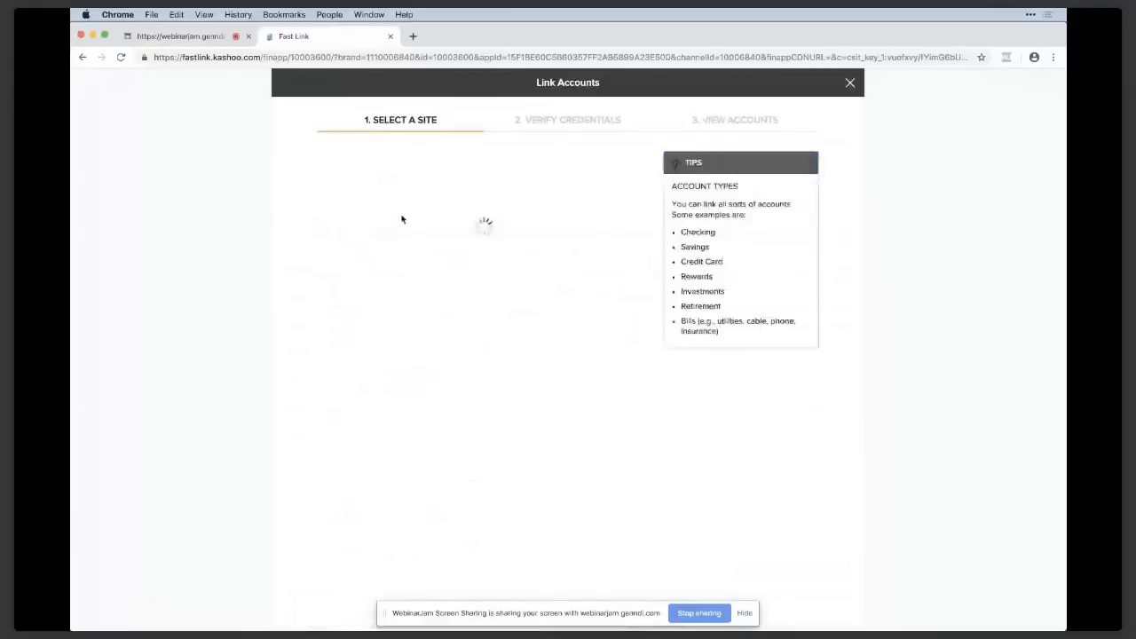
left_click(851, 82)
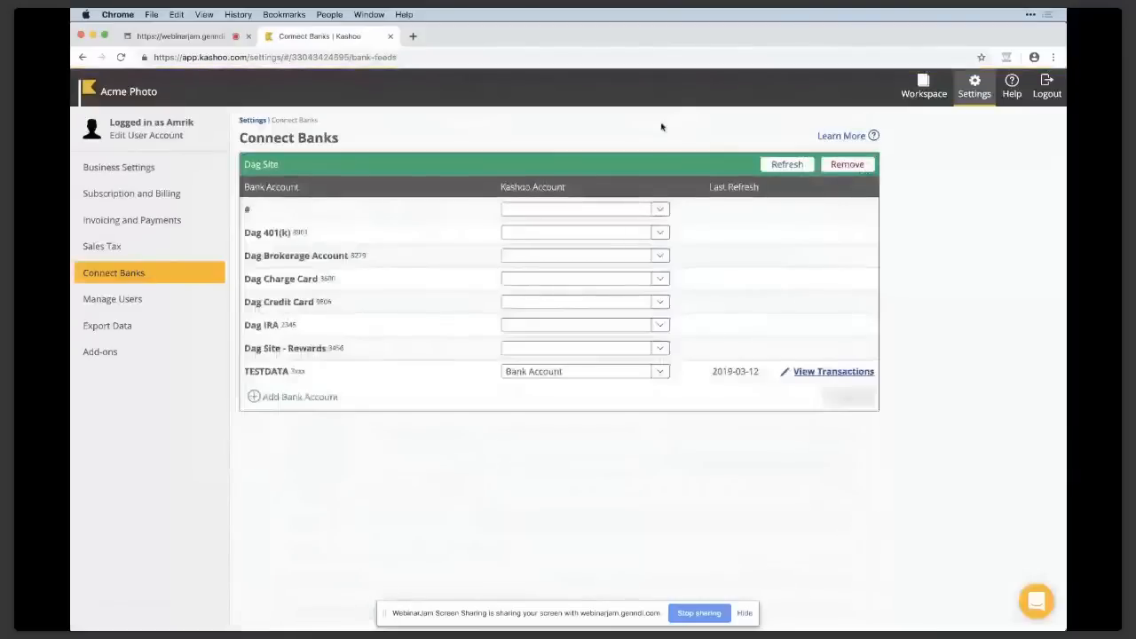
Open Banking in the workspace for the Bank Account with statement date 2019-02-28 and check the statement file upload options.
left_click(925, 89)
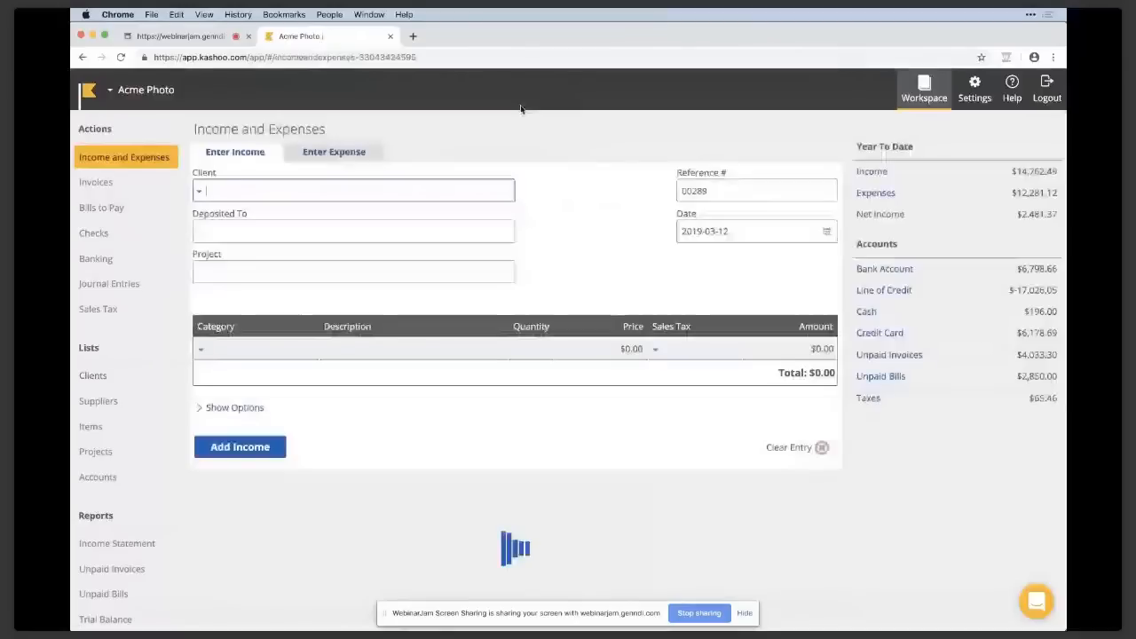
left_click(106, 258)
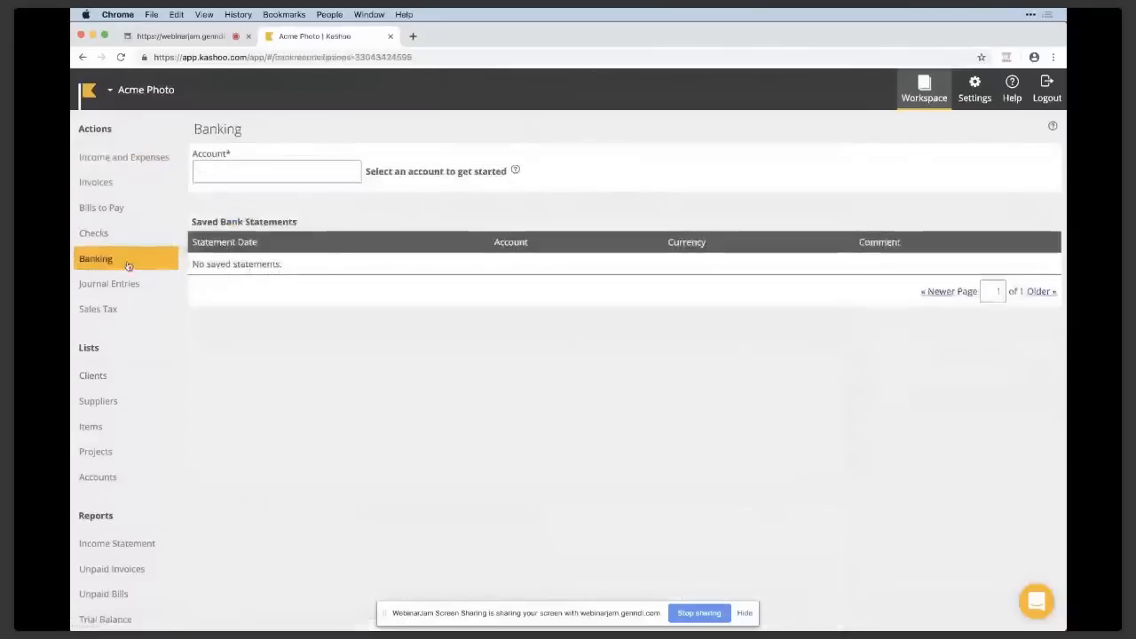
left_click(296, 168)
left_click(314, 204)
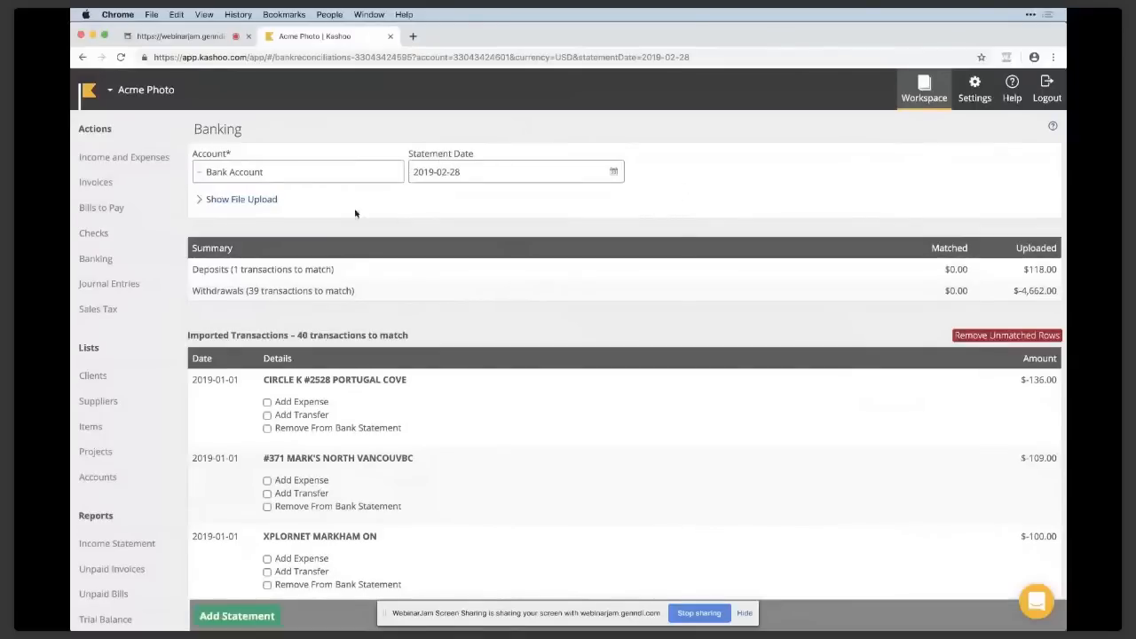
left_click(249, 201)
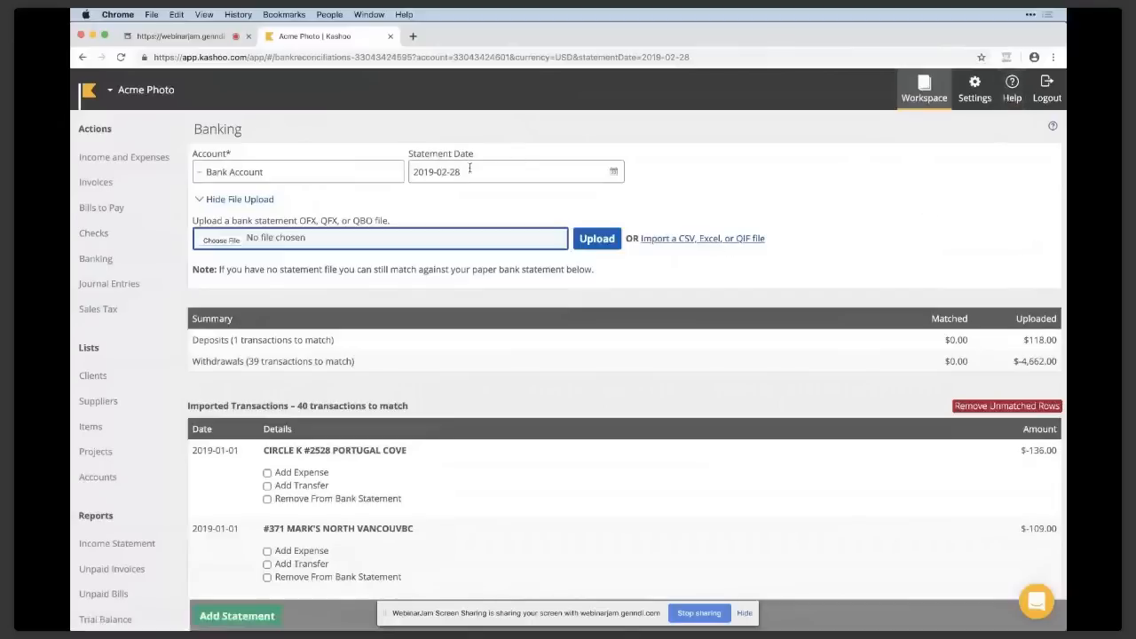
left_click(200, 199)
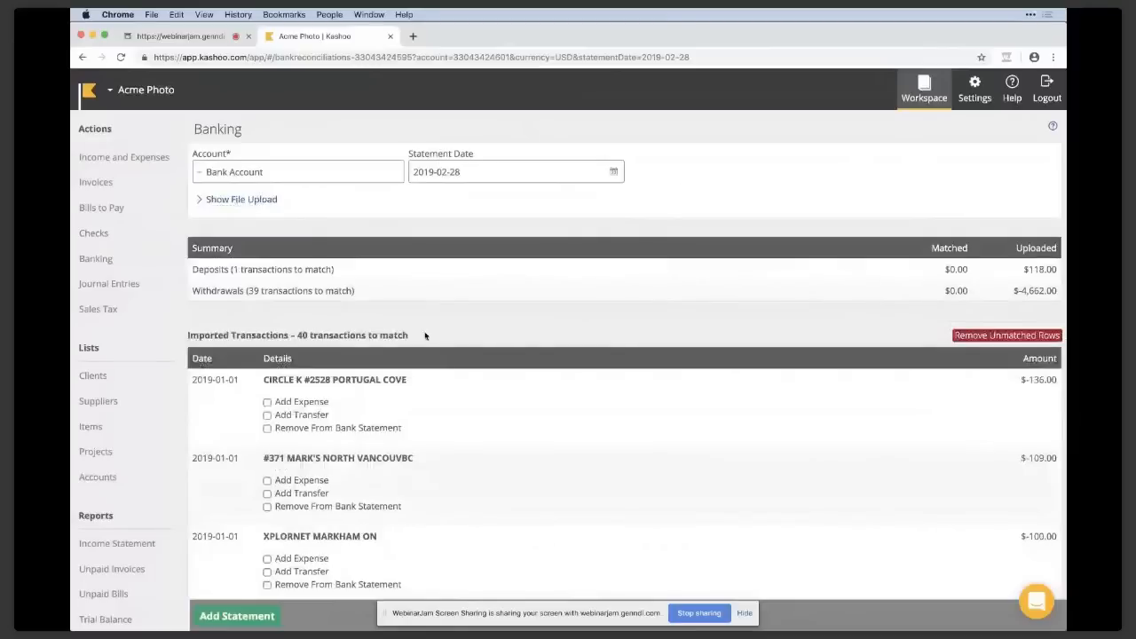
Add the imported CIRCLE K #2528 PORTUGAL COVE transaction as a Contractor Expense with -7% Local Tax, -5% State Tax.
scroll(443, 410, "down", 1)
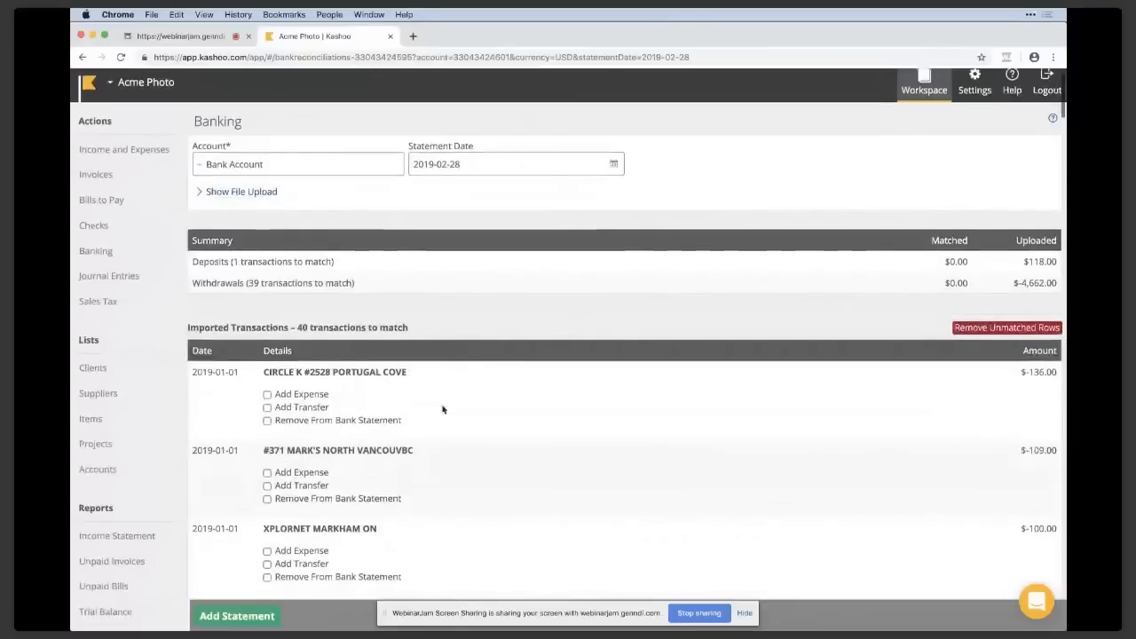
scroll(443, 410, "down", 2)
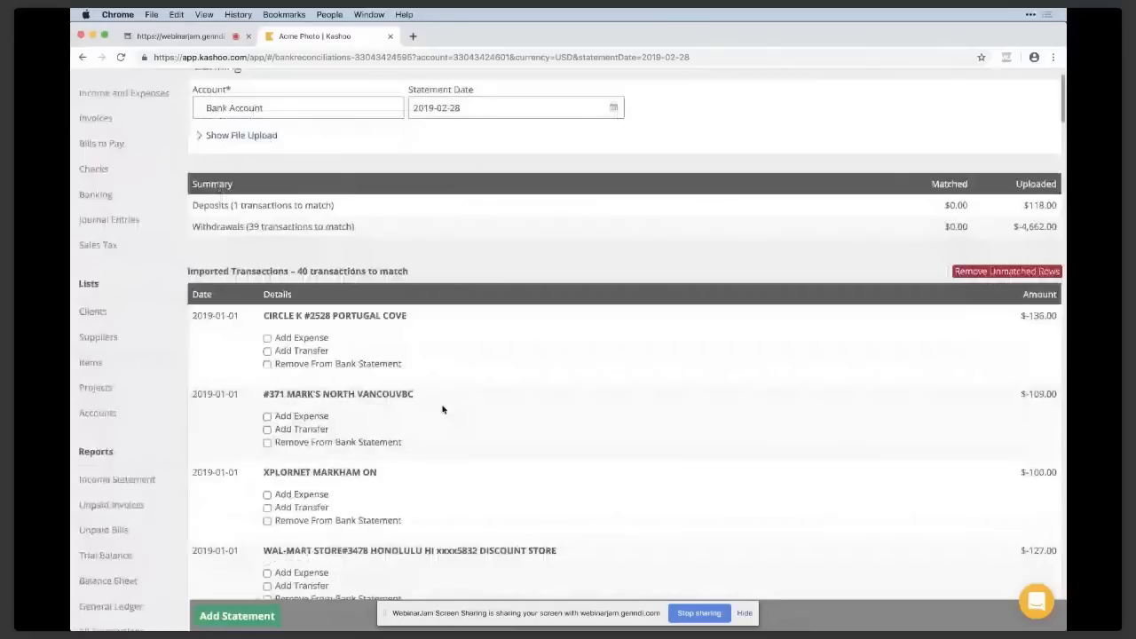
left_click(268, 338)
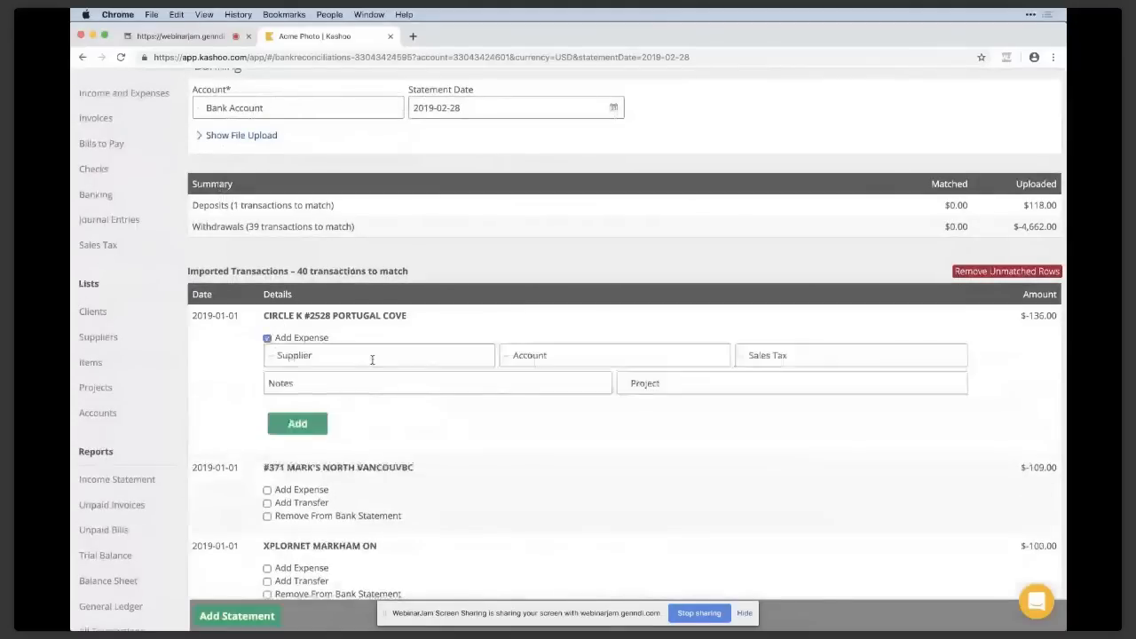
left_click(622, 354)
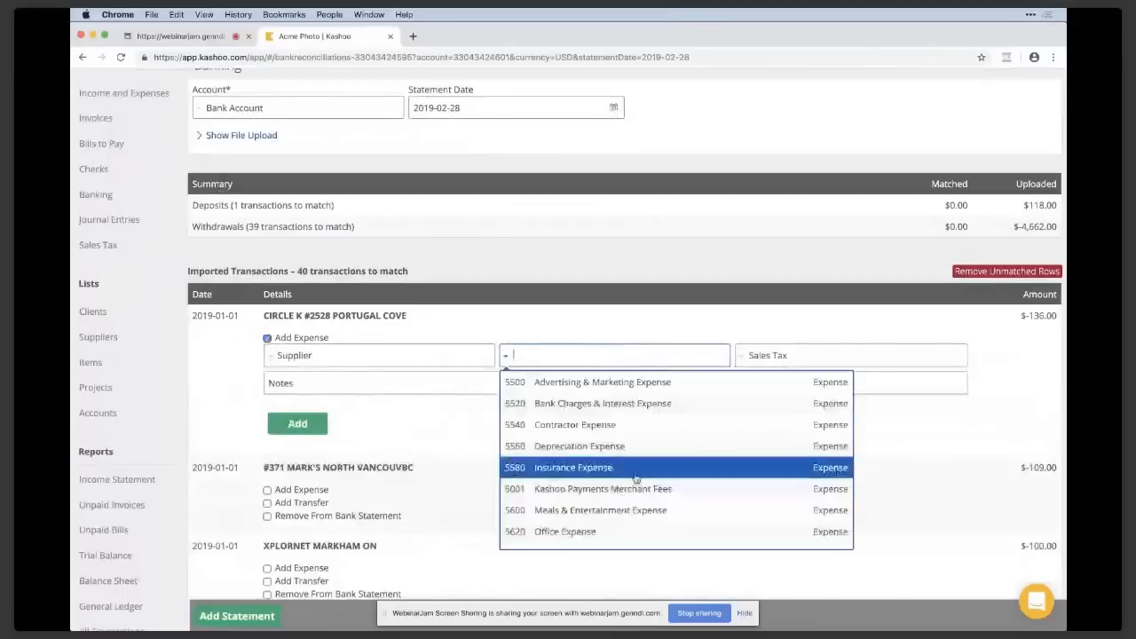
left_click(632, 426)
left_click(804, 355)
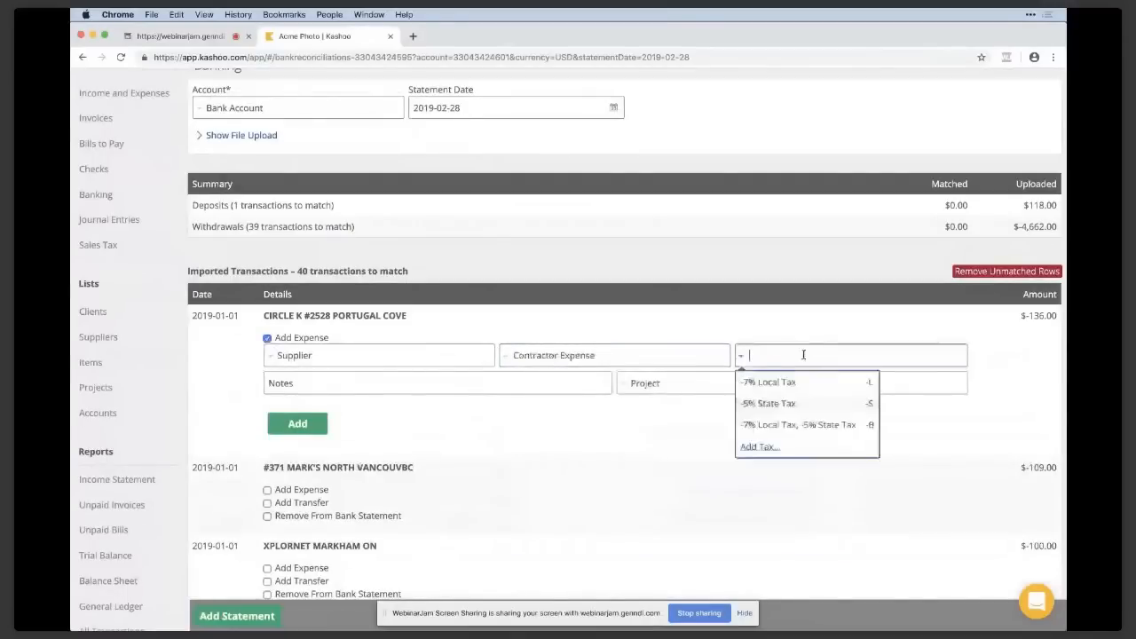
left_click(791, 429)
left_click(309, 424)
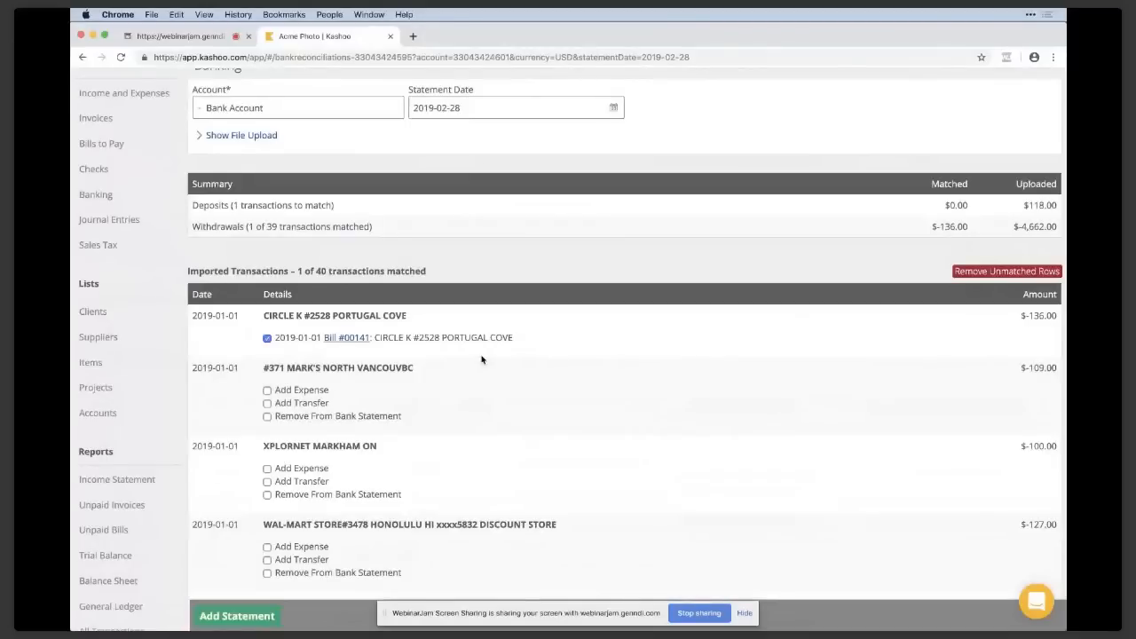
scroll(482, 359, "down", 1)
scroll(482, 359, "down", 1)
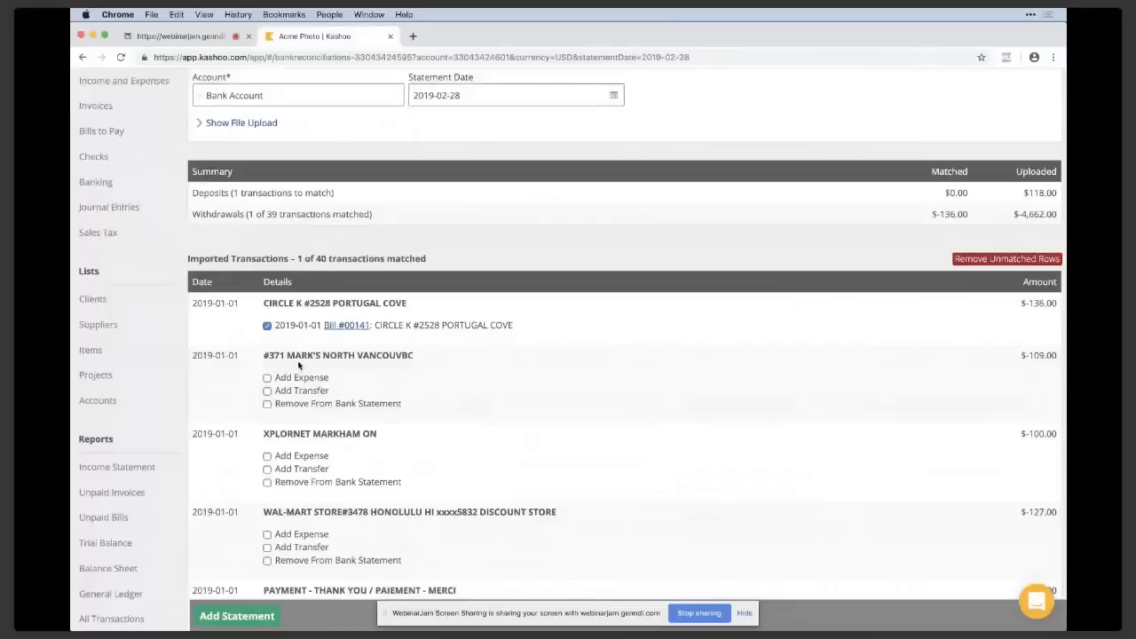
scroll(298, 365, "up", 1)
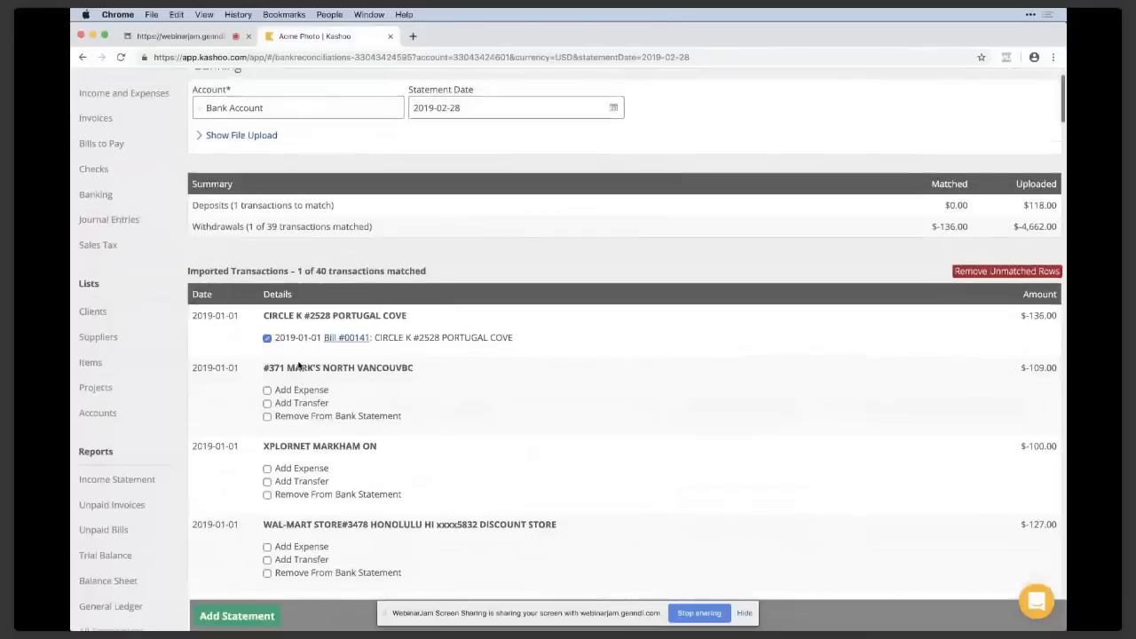
scroll(299, 364, "up", 2)
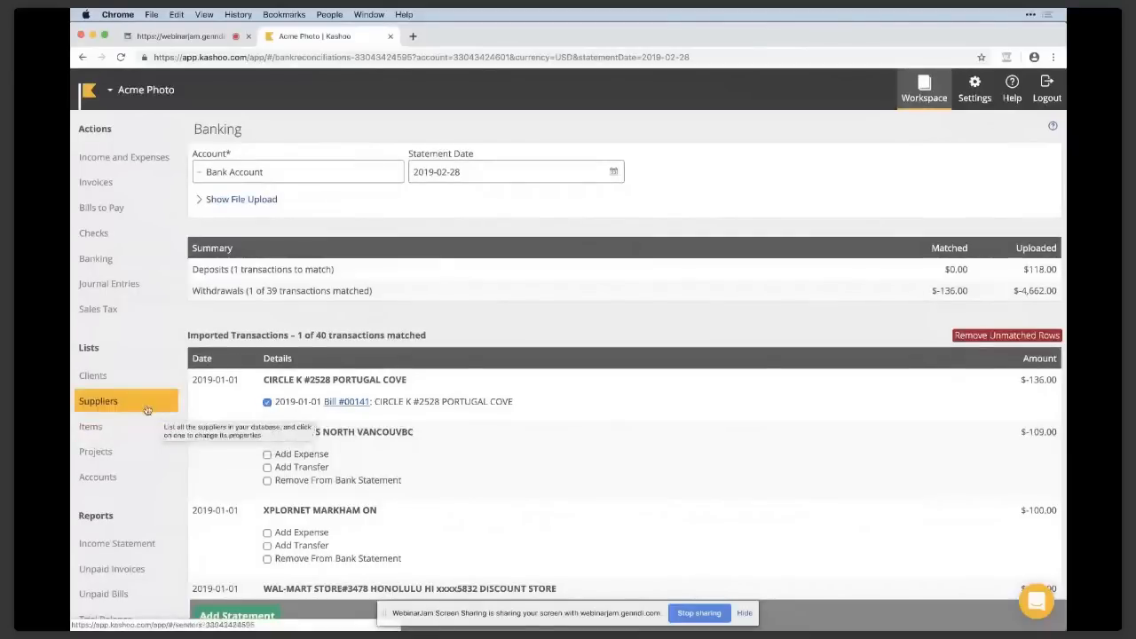
Open the Business Supplies Store record in the suppliers list and look over its details, balances and transactions.
left_click(141, 402)
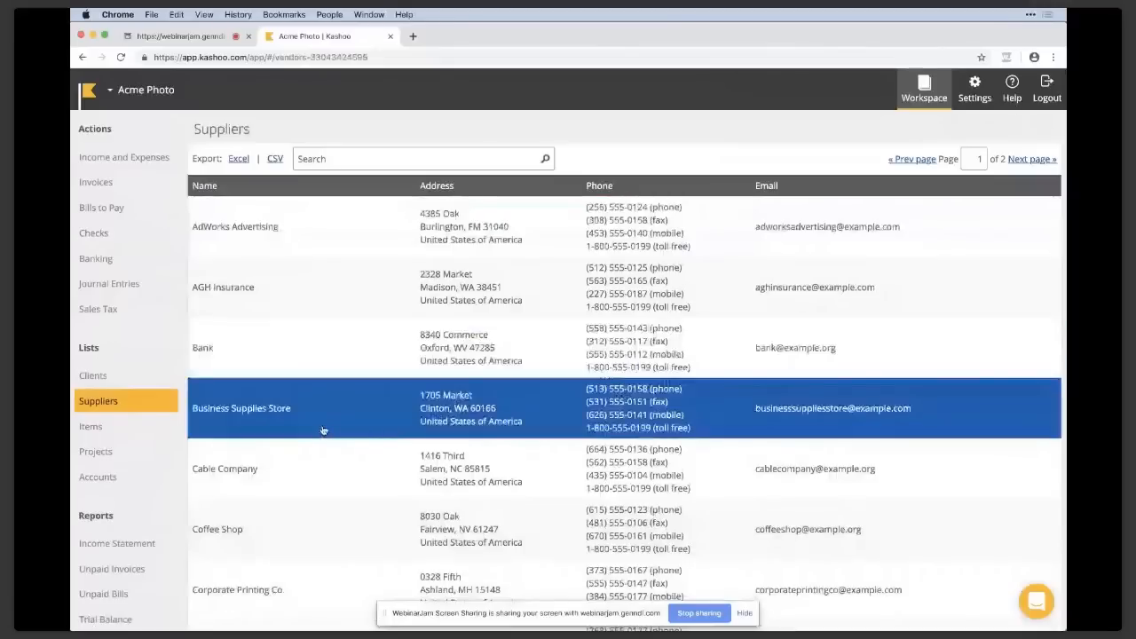
left_click(312, 429)
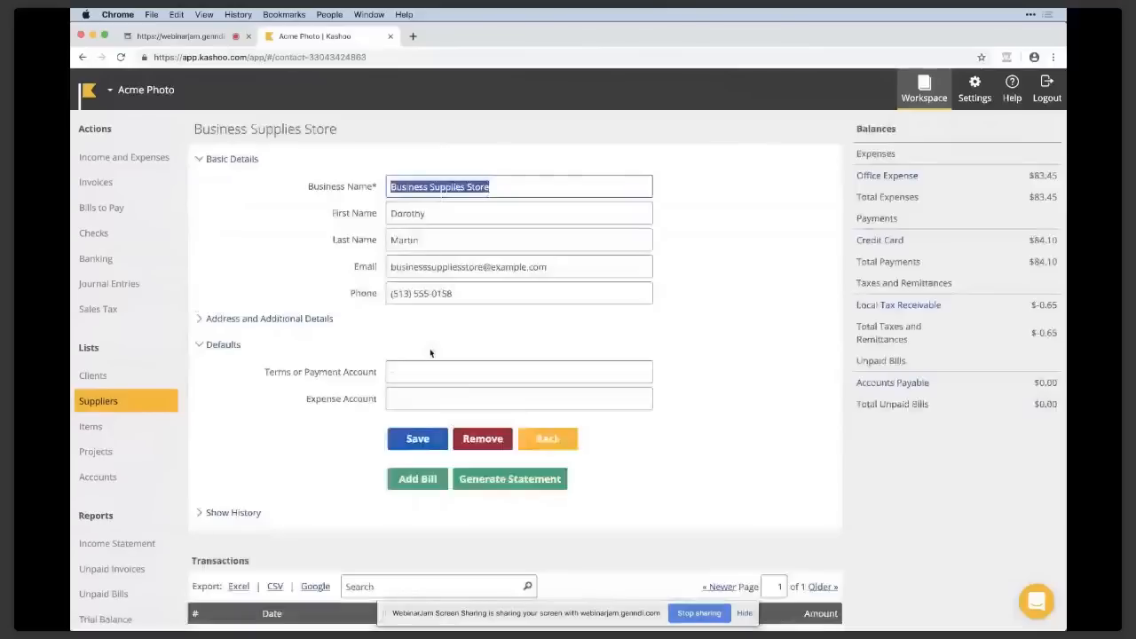
left_click(299, 317)
left_click(302, 318)
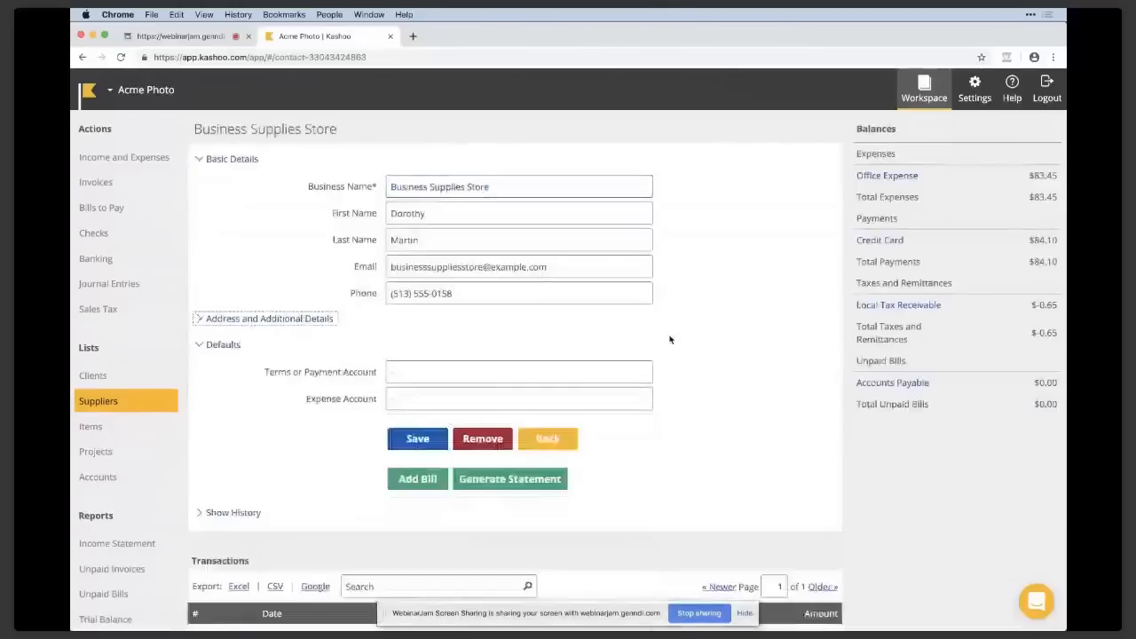
scroll(521, 335, "down", 5)
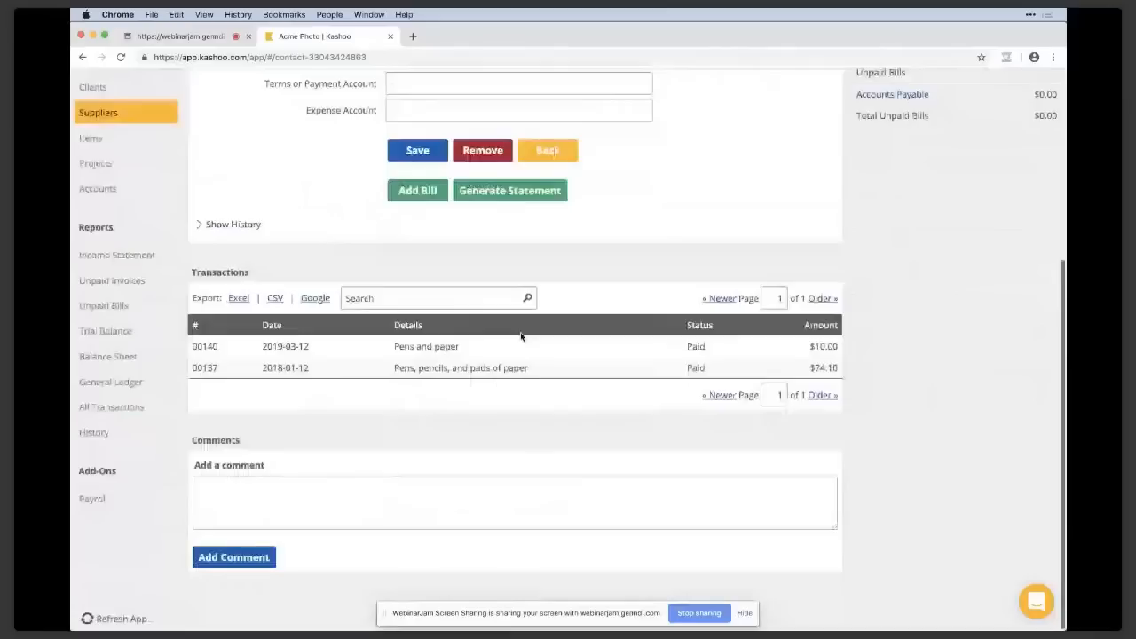
scroll(521, 335, "up", 3)
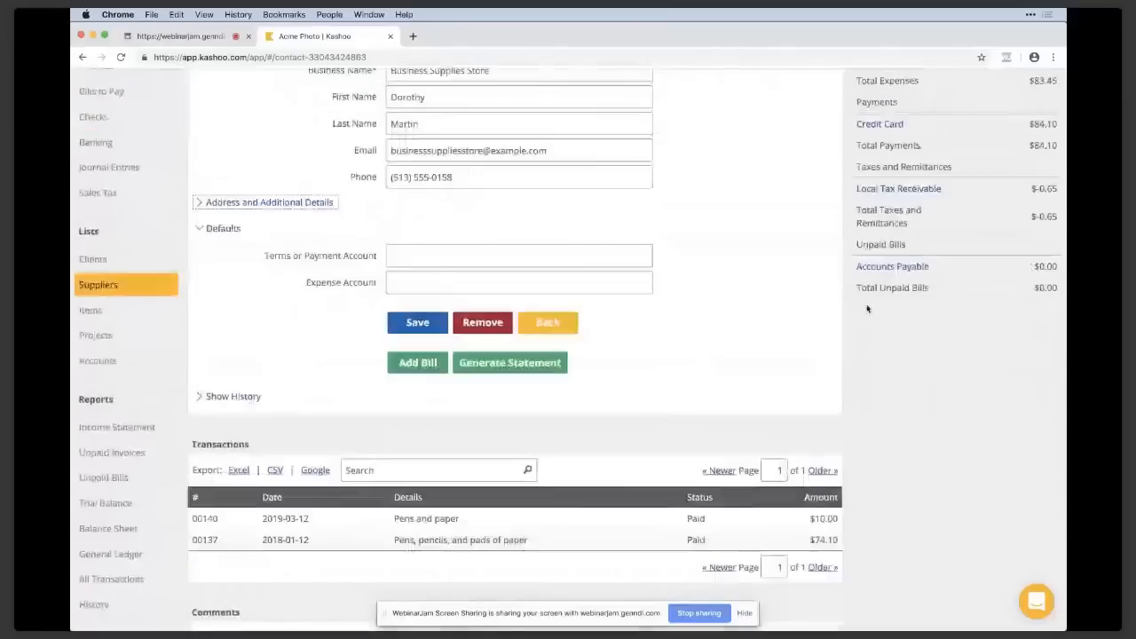
scroll(920, 250, "up", 2)
left_click(785, 330)
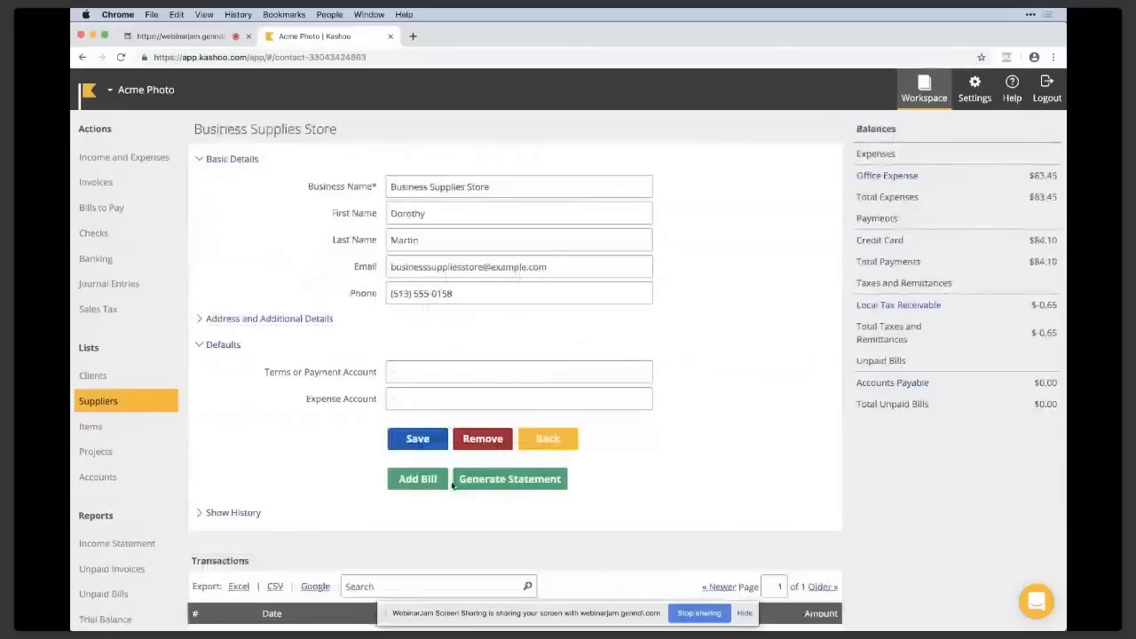
Open the items list and view the Photographic Book item's details.
left_click(163, 430)
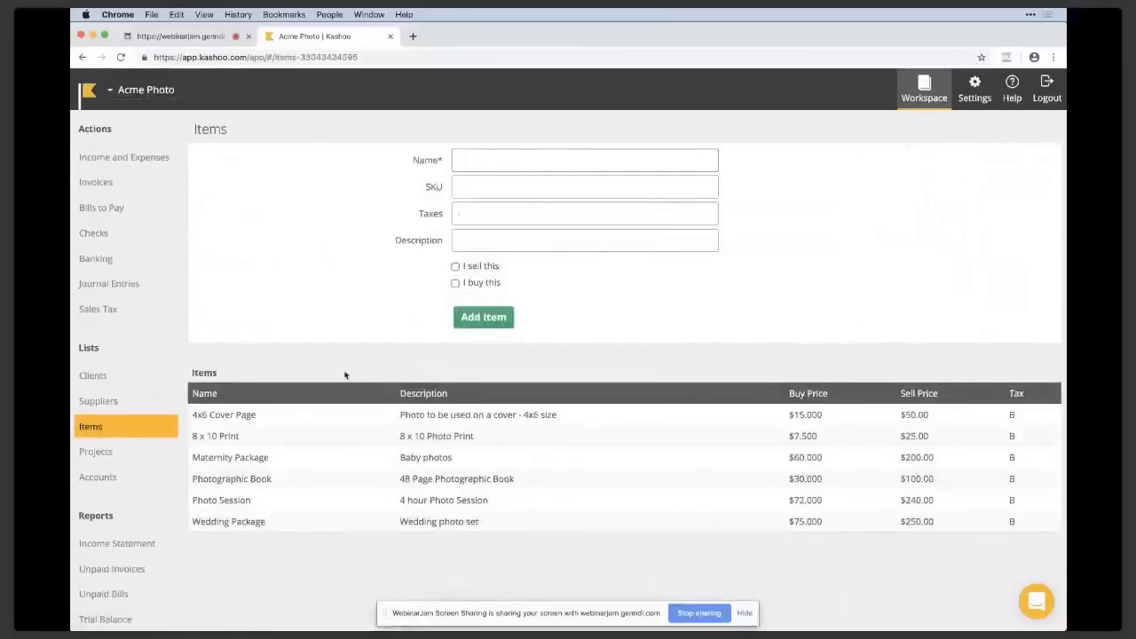
left_click(335, 524)
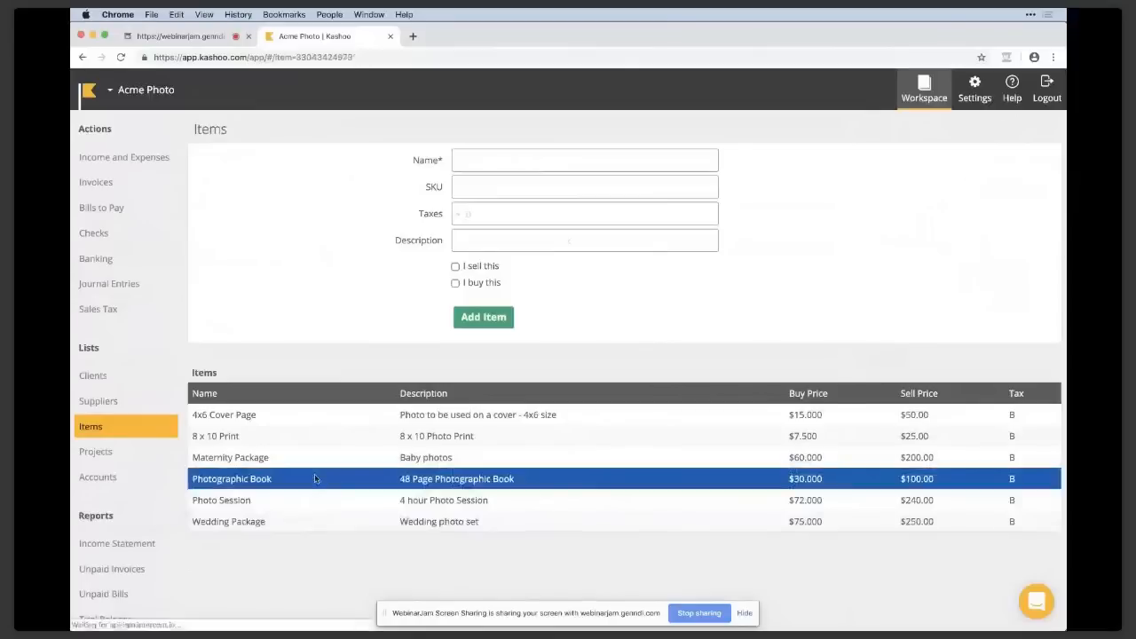
left_click(314, 479)
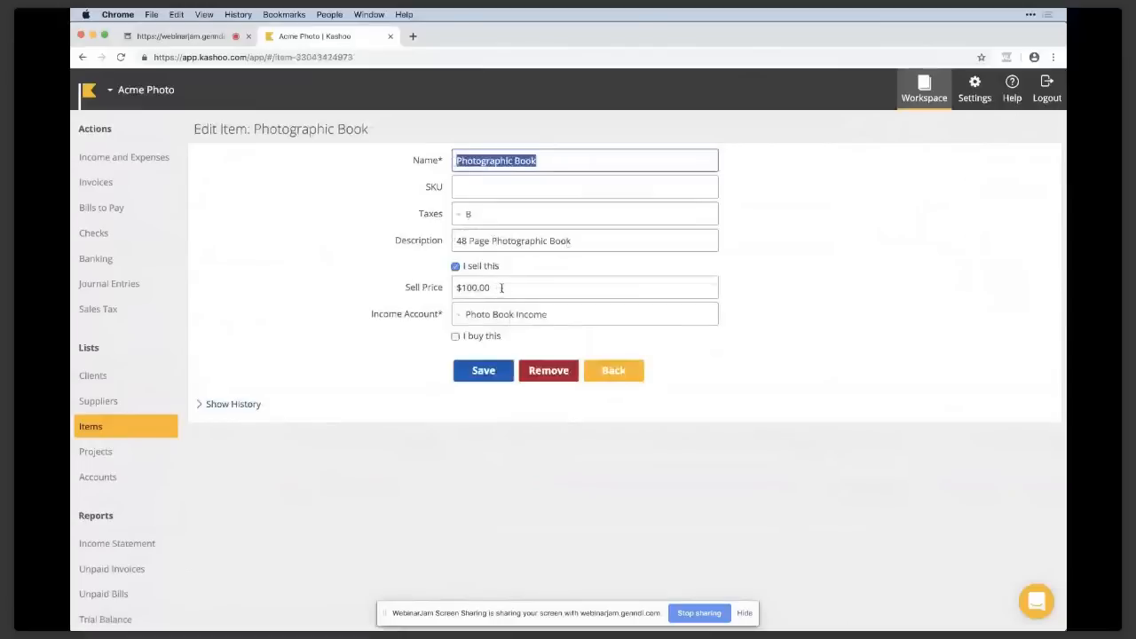
Start a new invoice with a Photographic Book line and override its price with $80.00.
left_click(156, 188)
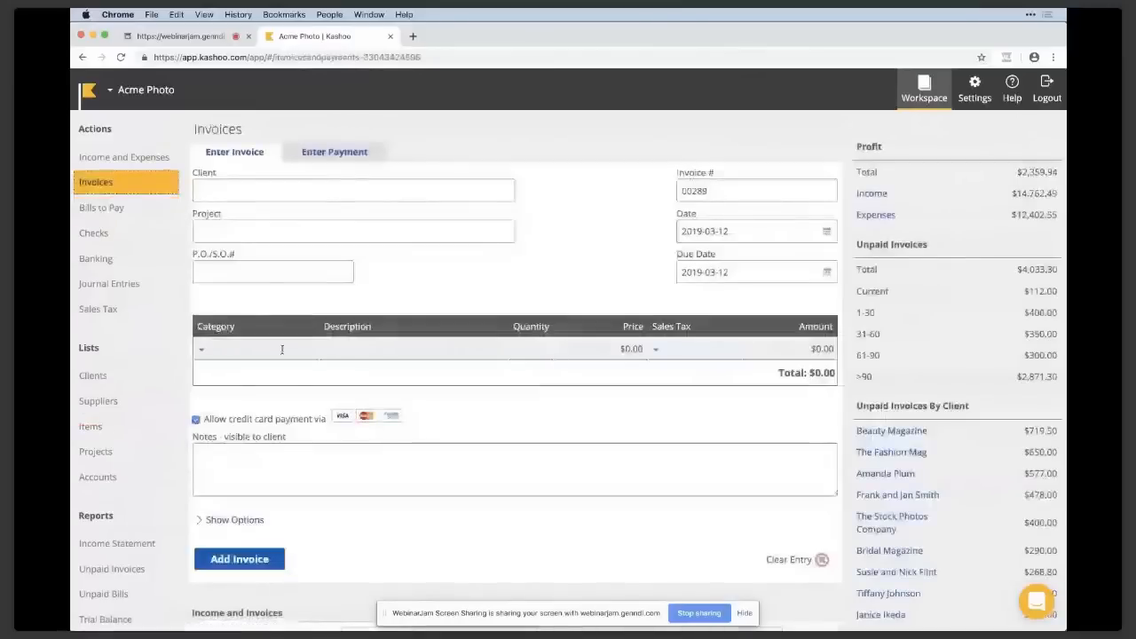
left_click(282, 349)
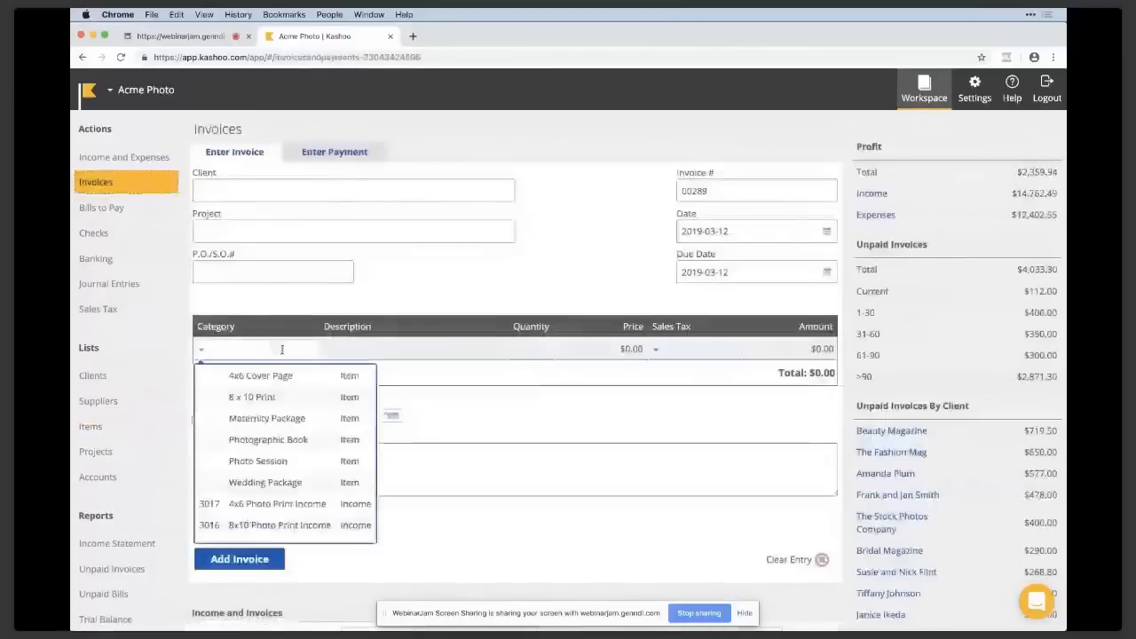
left_click(269, 439)
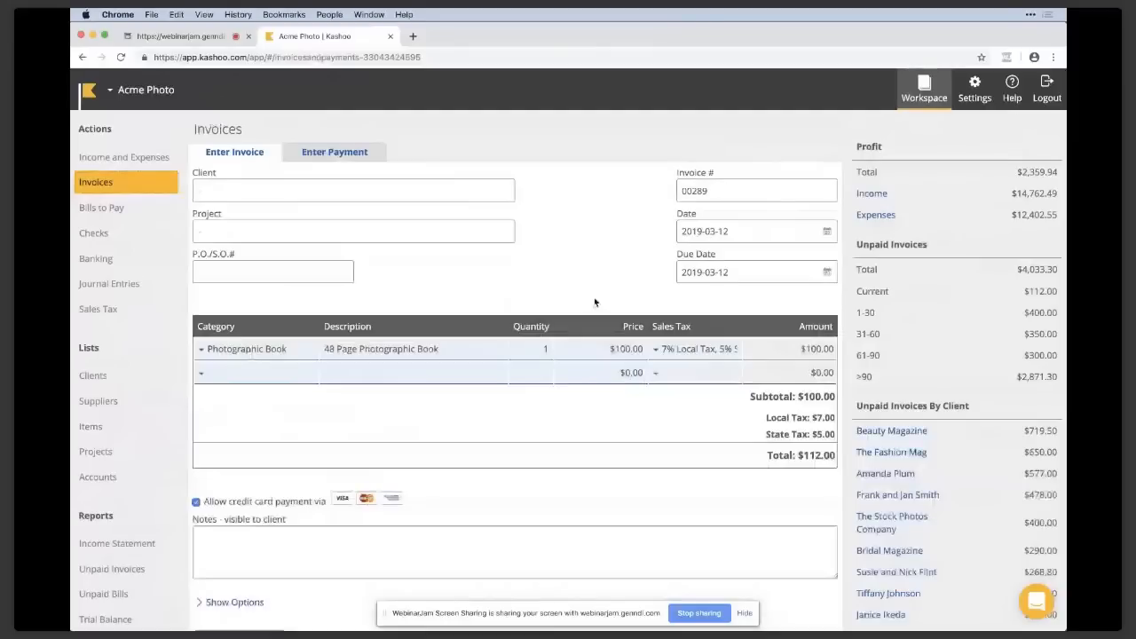
left_click_drag(616, 348, 627, 350)
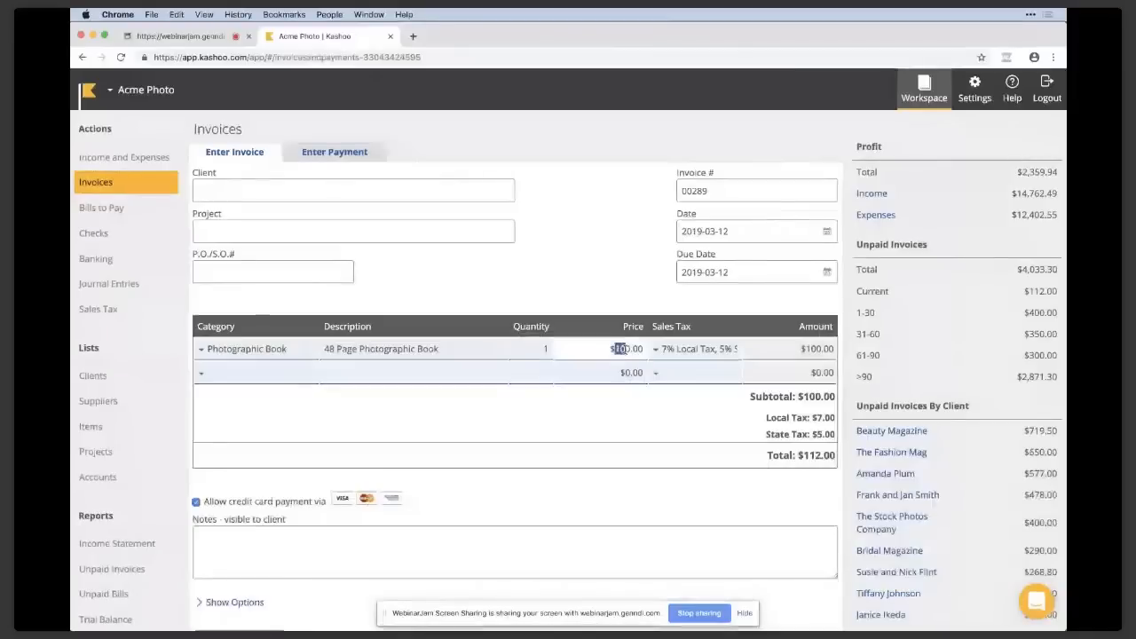
type("8")
left_click(568, 247)
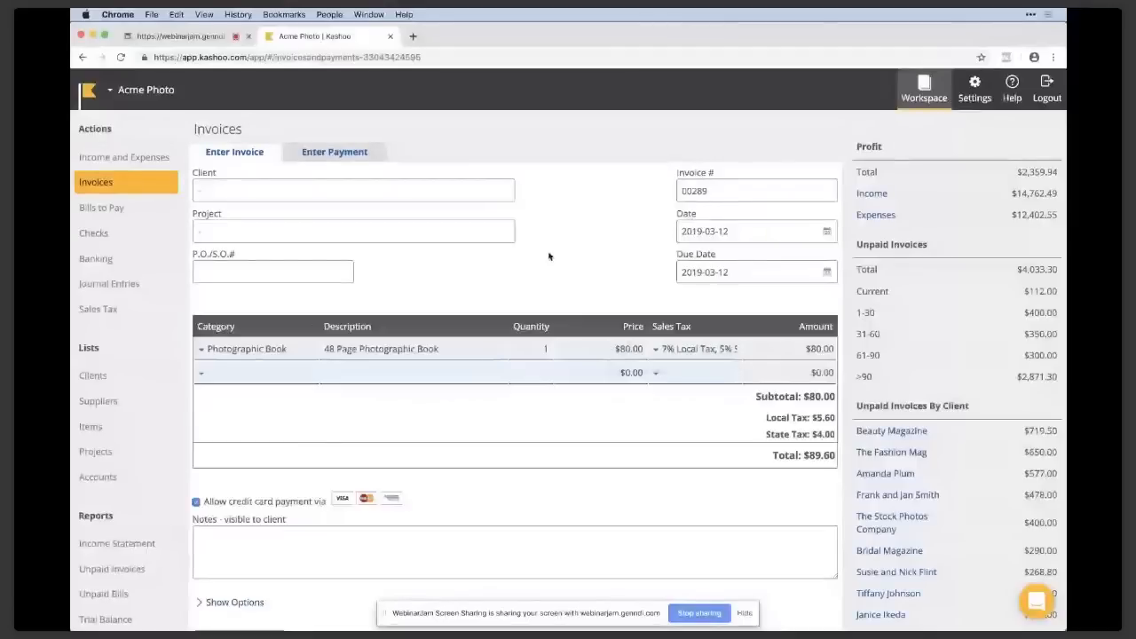
Open the Income Statement report for This Year and review income, expenses and net income.
scroll(548, 256, "down", 1)
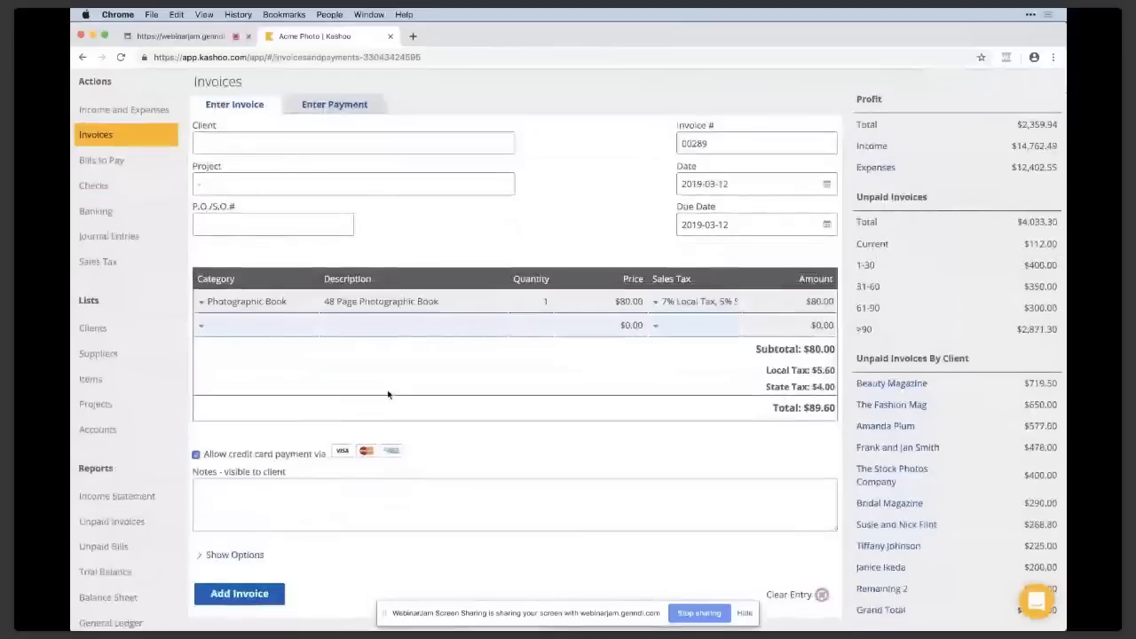
scroll(388, 394, "down", 1)
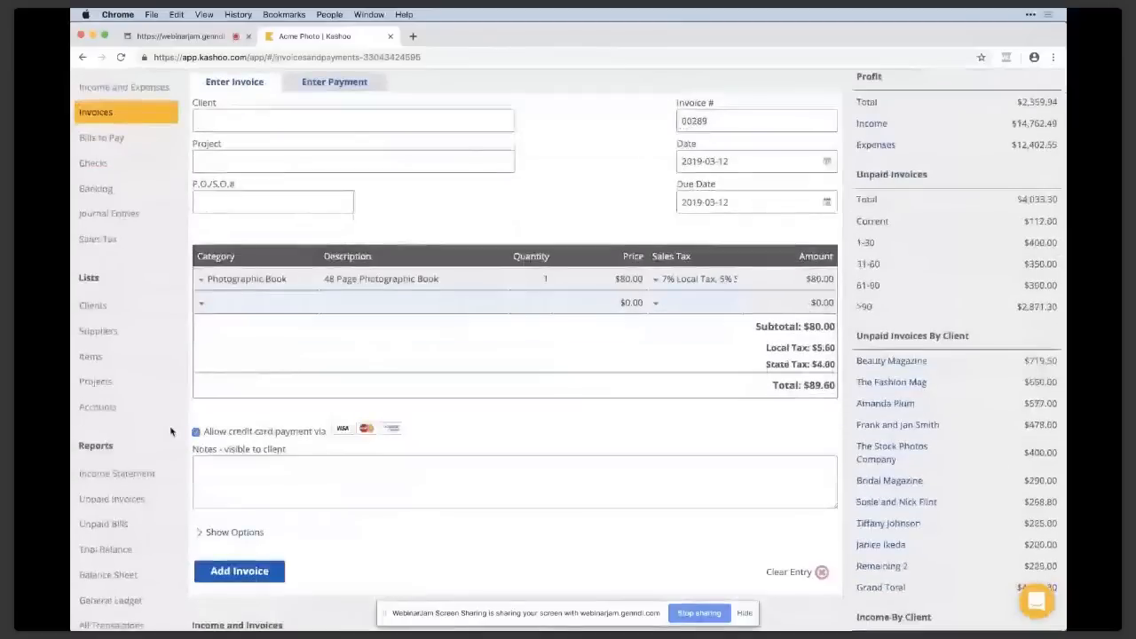
scroll(372, 435, "down", 1)
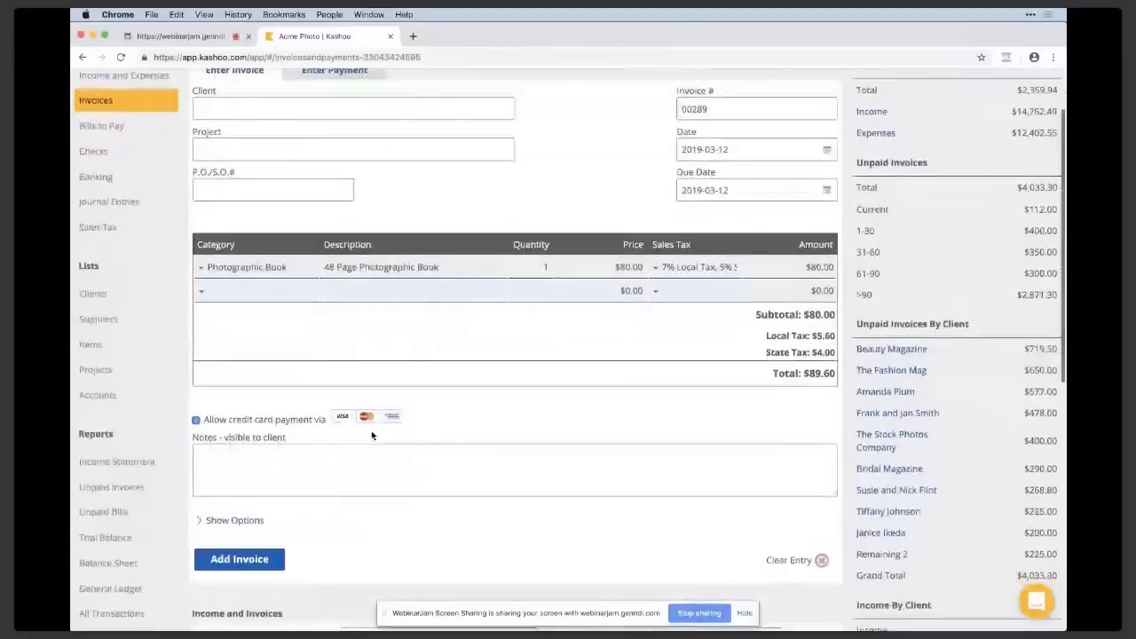
scroll(188, 448, "down", 1)
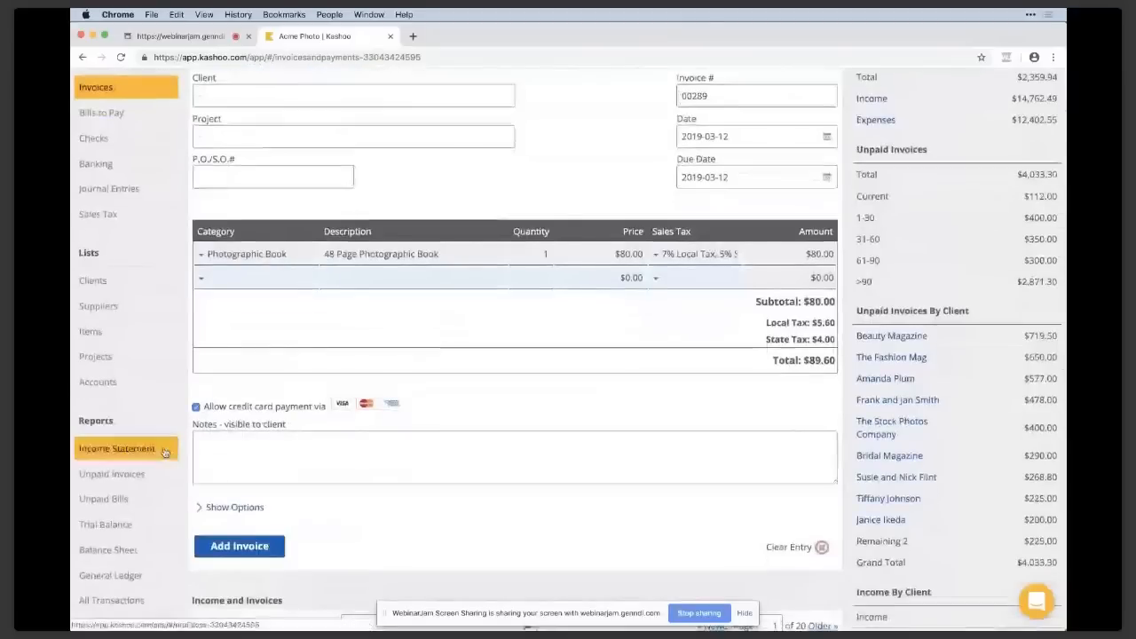
left_click(164, 453)
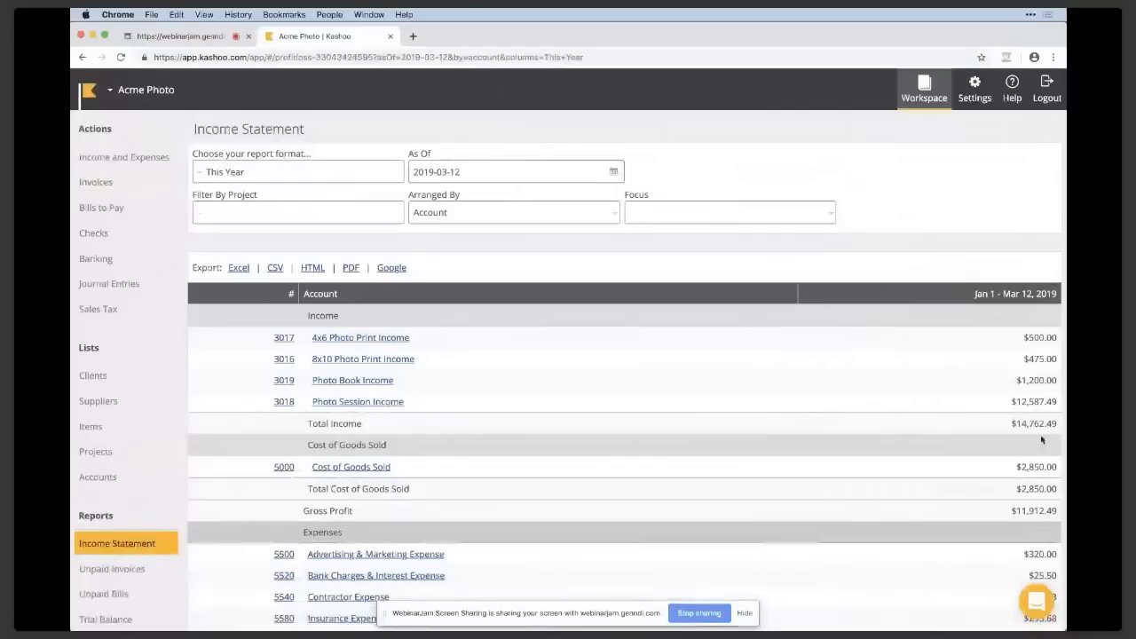
scroll(1045, 369, "down", 2)
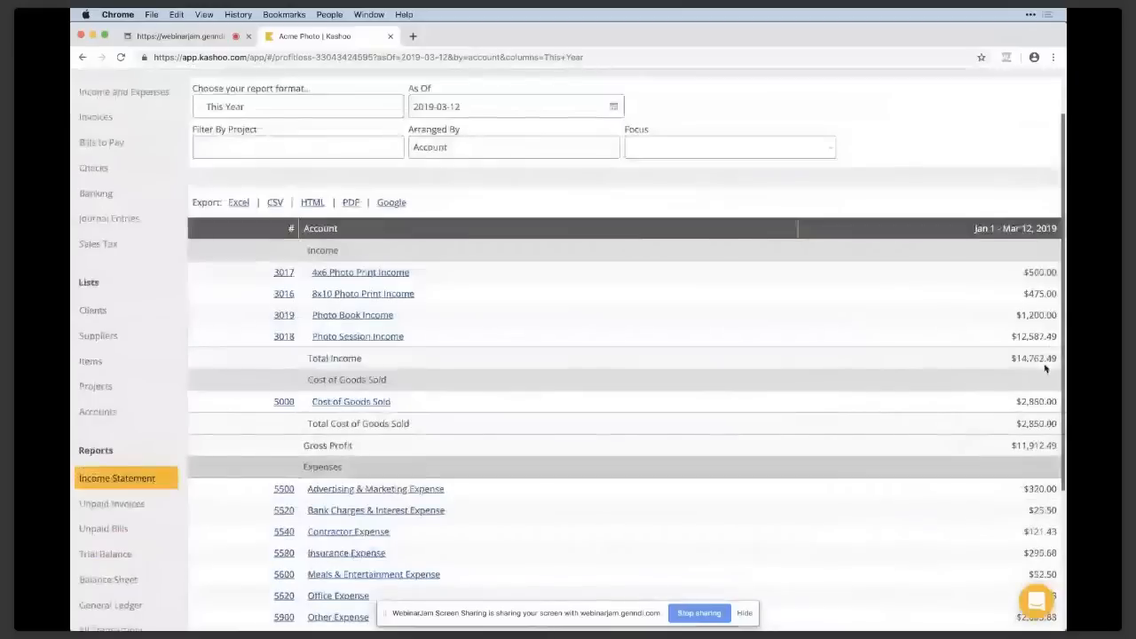
scroll(1045, 369, "down", 5)
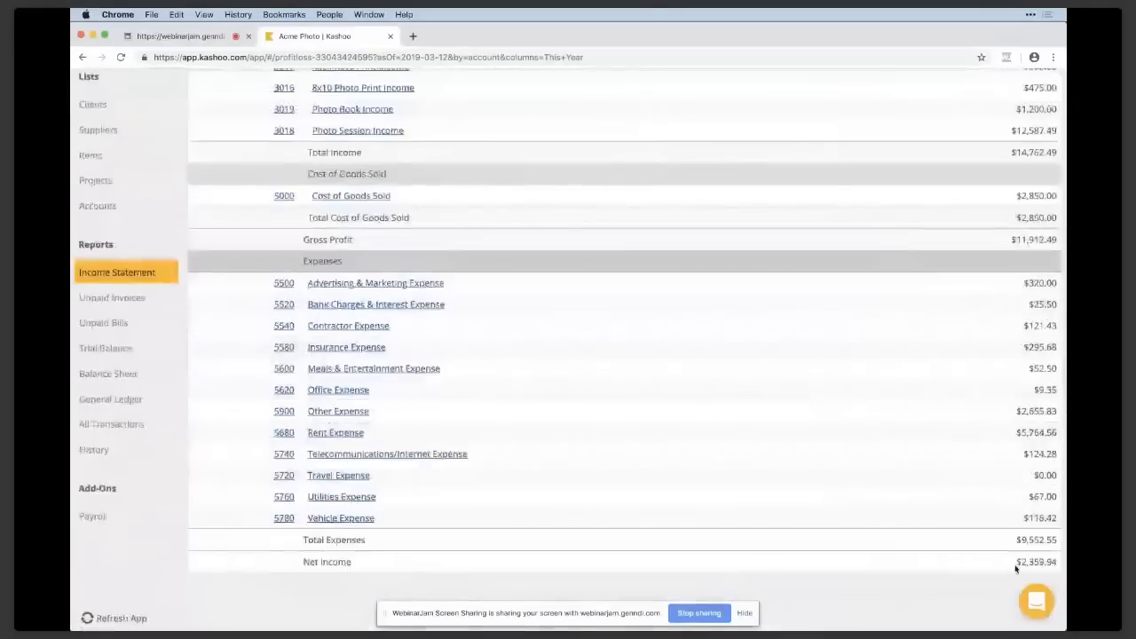
left_click_drag(1018, 565, 1054, 564)
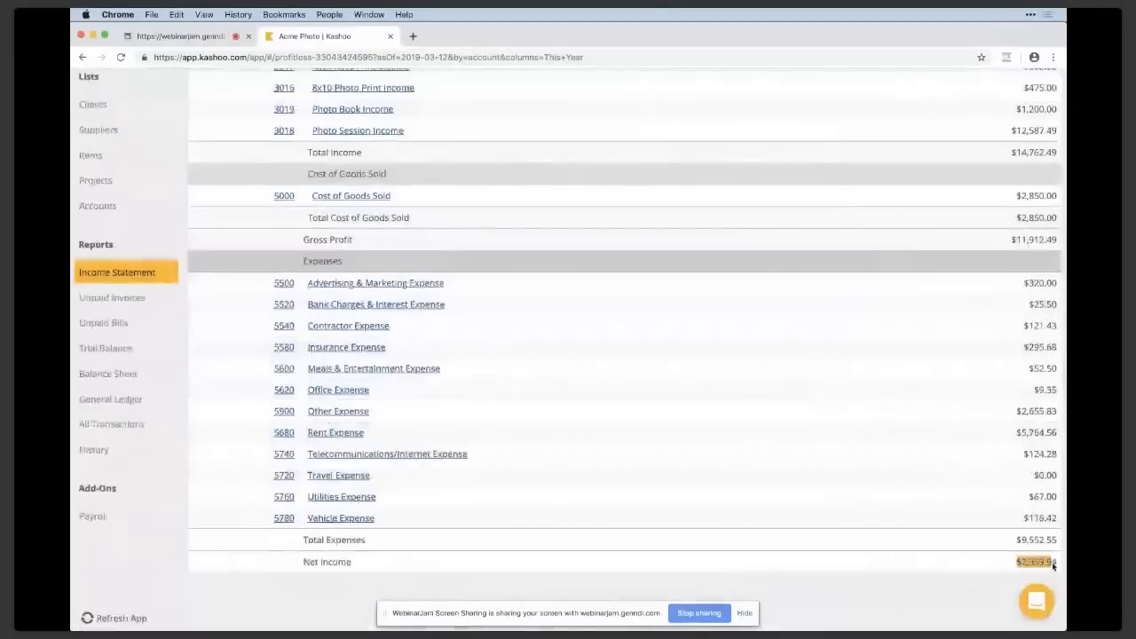
left_click(1055, 570)
scroll(1055, 570, "up", 2)
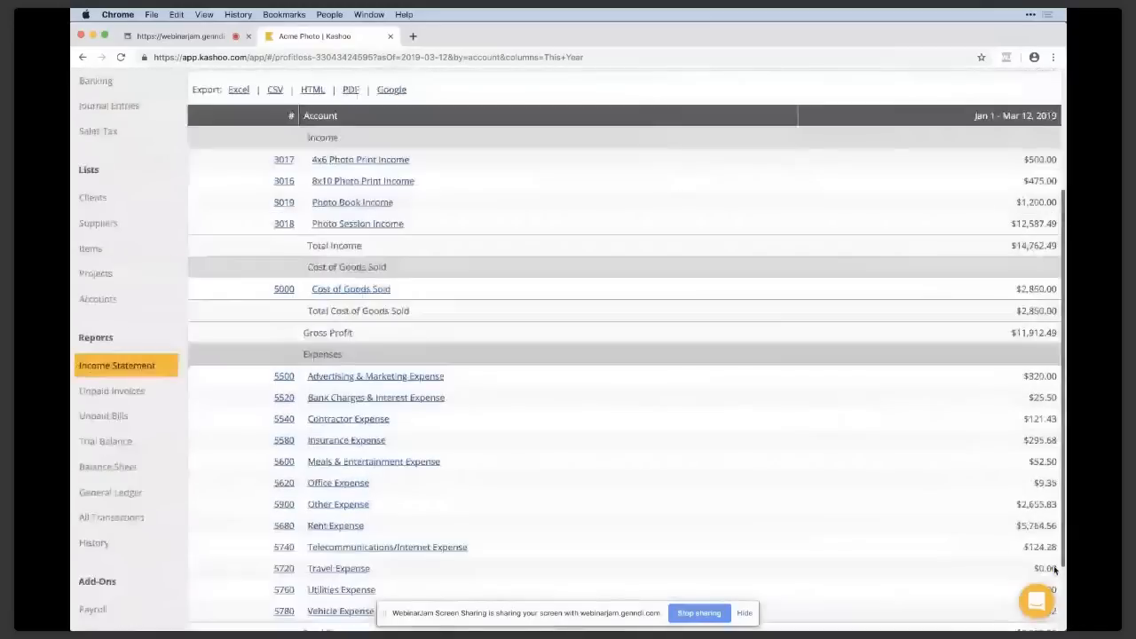
scroll(1055, 570, "up", 4)
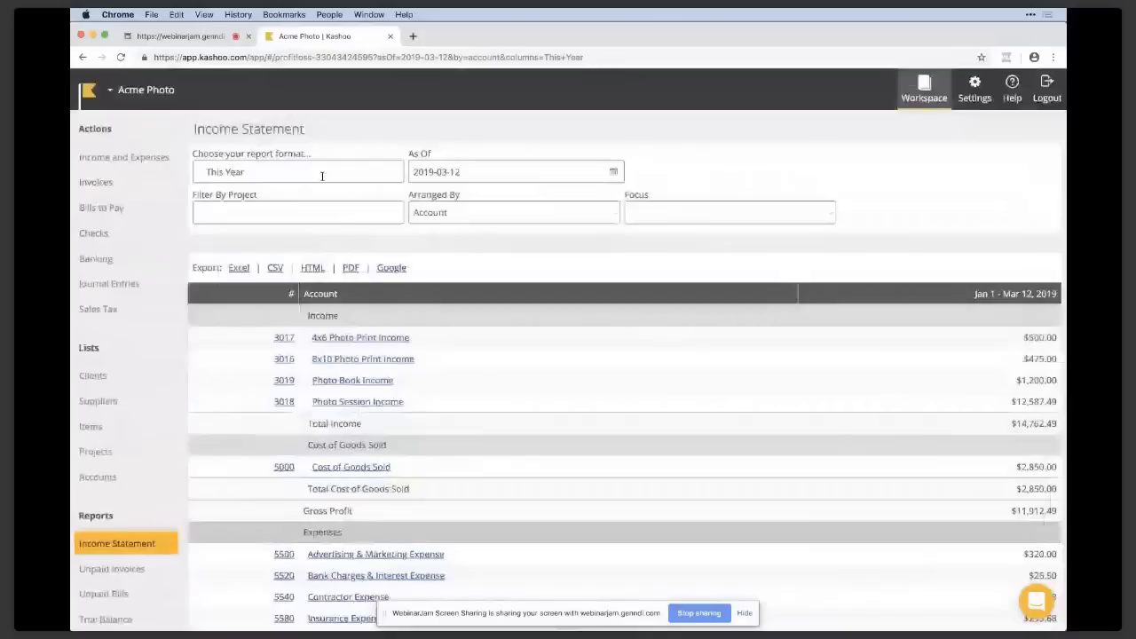
Set the income statement's format to This Year vs Last Year and compare both periods down to net income.
left_click(322, 174)
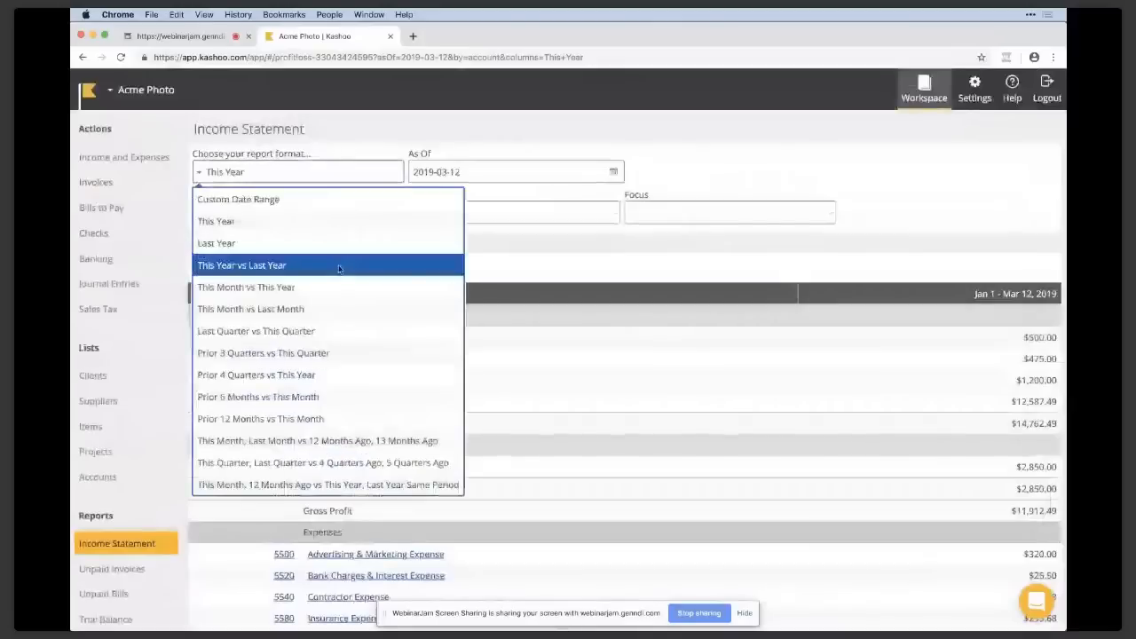
left_click(338, 265)
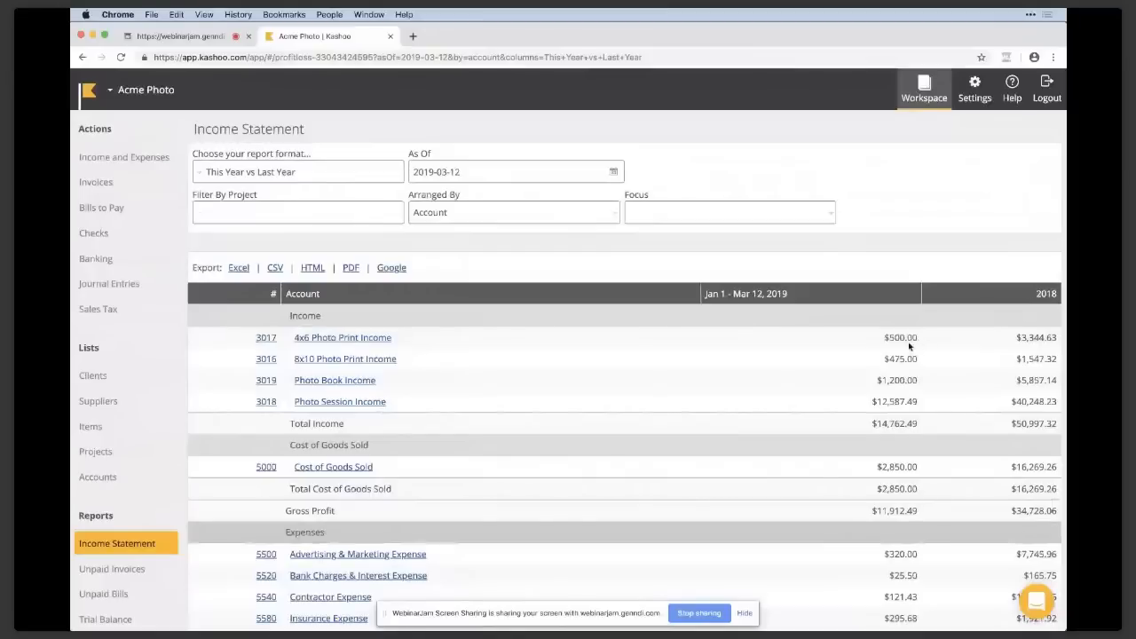
scroll(910, 346, "down", 1)
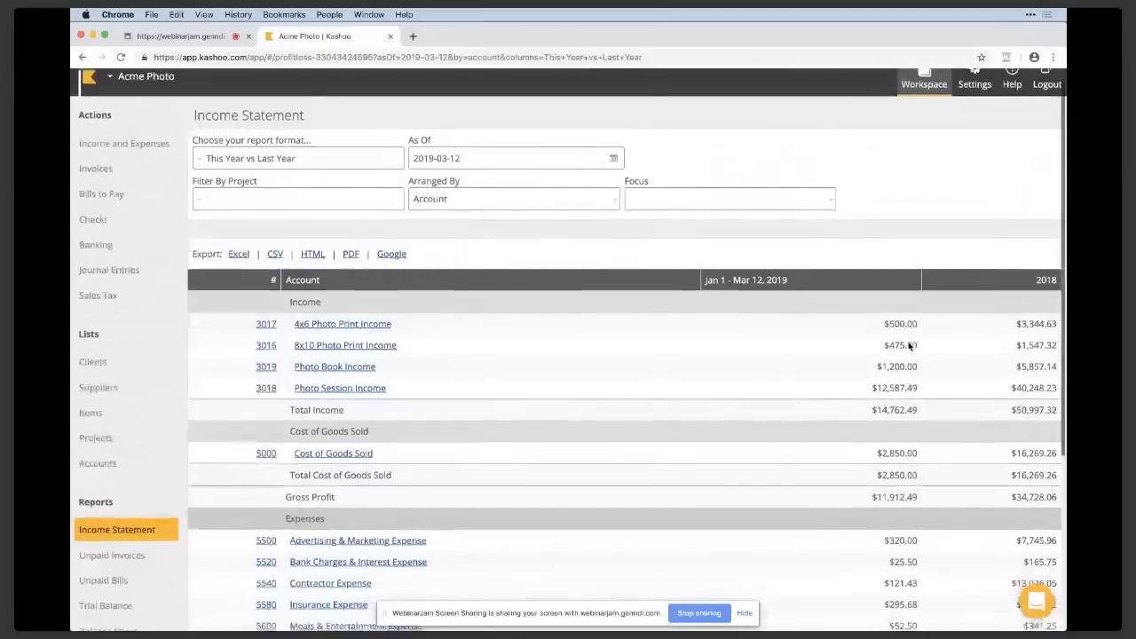
scroll(910, 346, "down", 5)
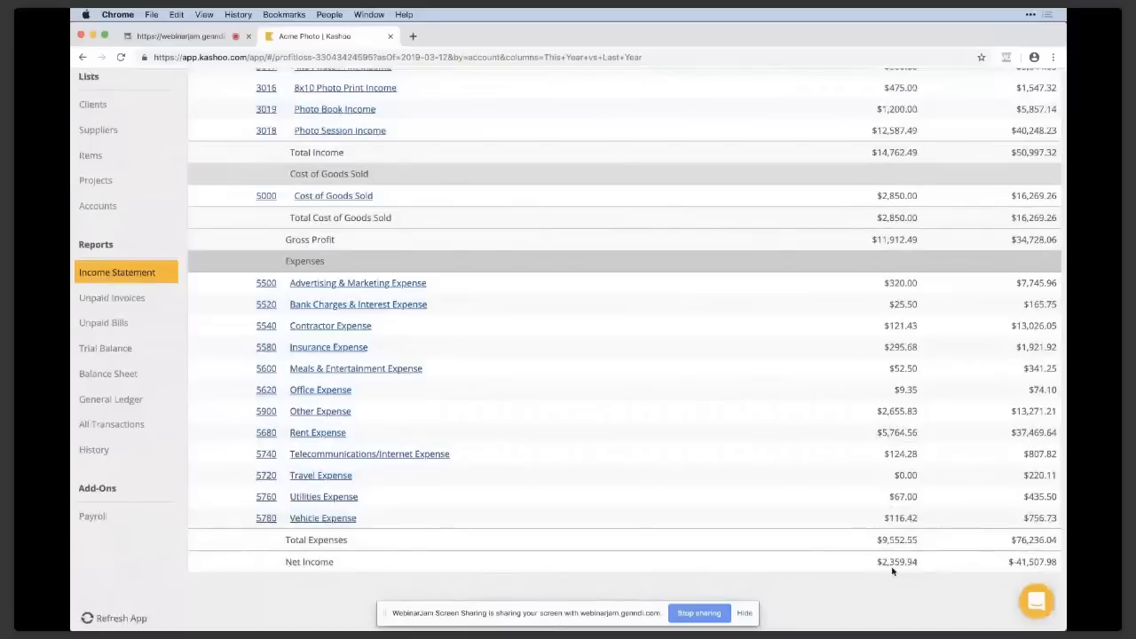
scroll(893, 571, "up", 2)
scroll(433, 211, "up", 4)
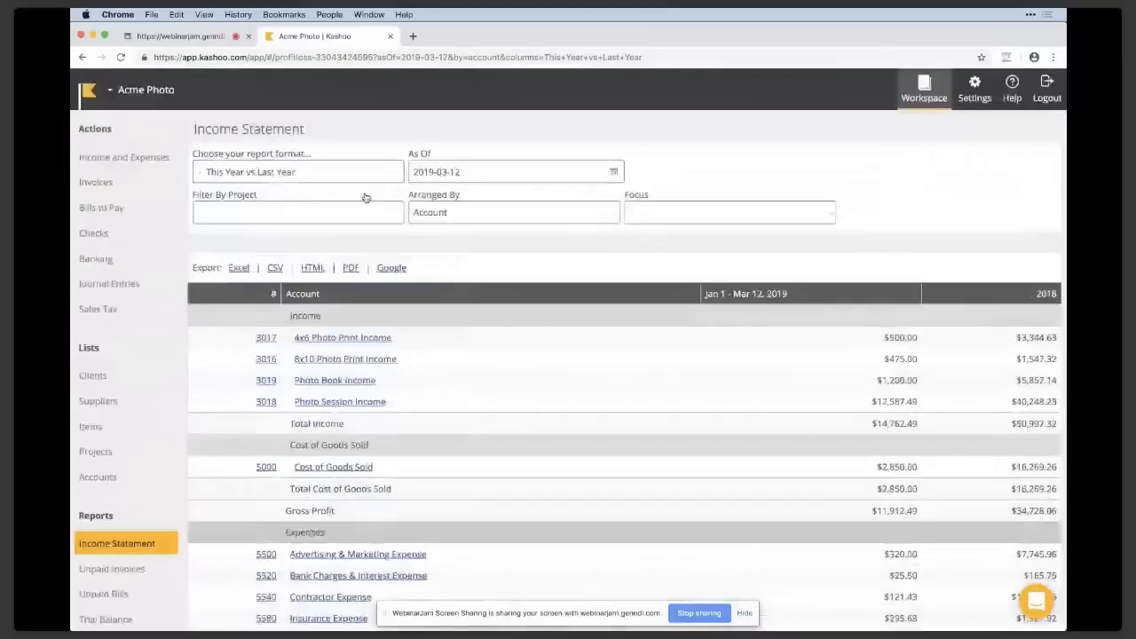
Arrange the income statement by Item, examine the Photographic Book's 2019 count and amount, and set the arrangement back to Account.
left_click(435, 214)
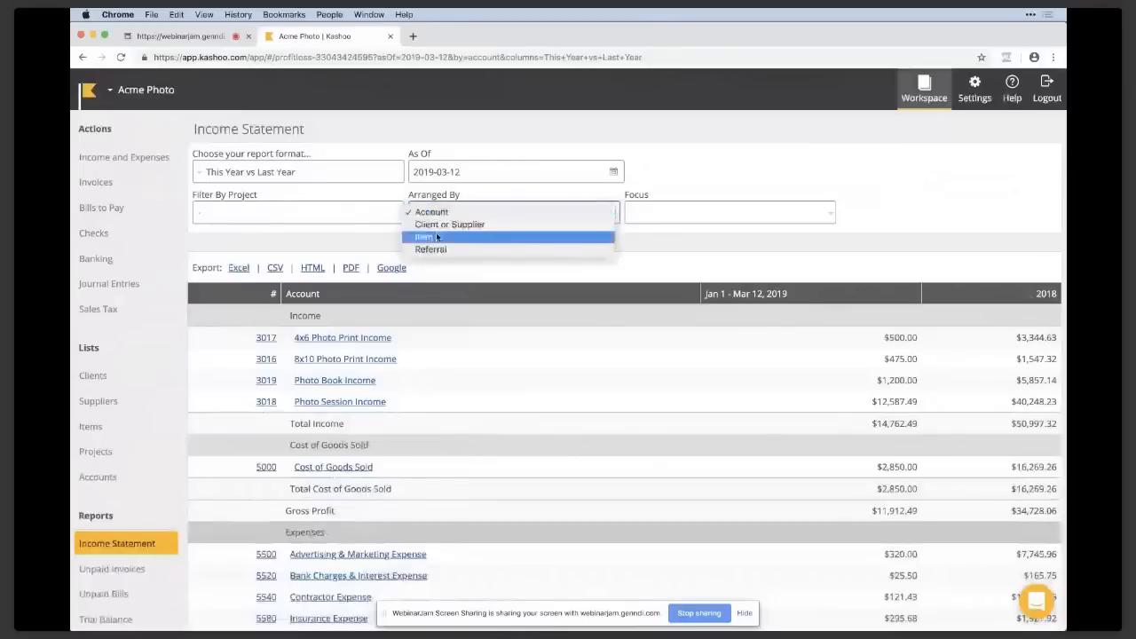
left_click(437, 237)
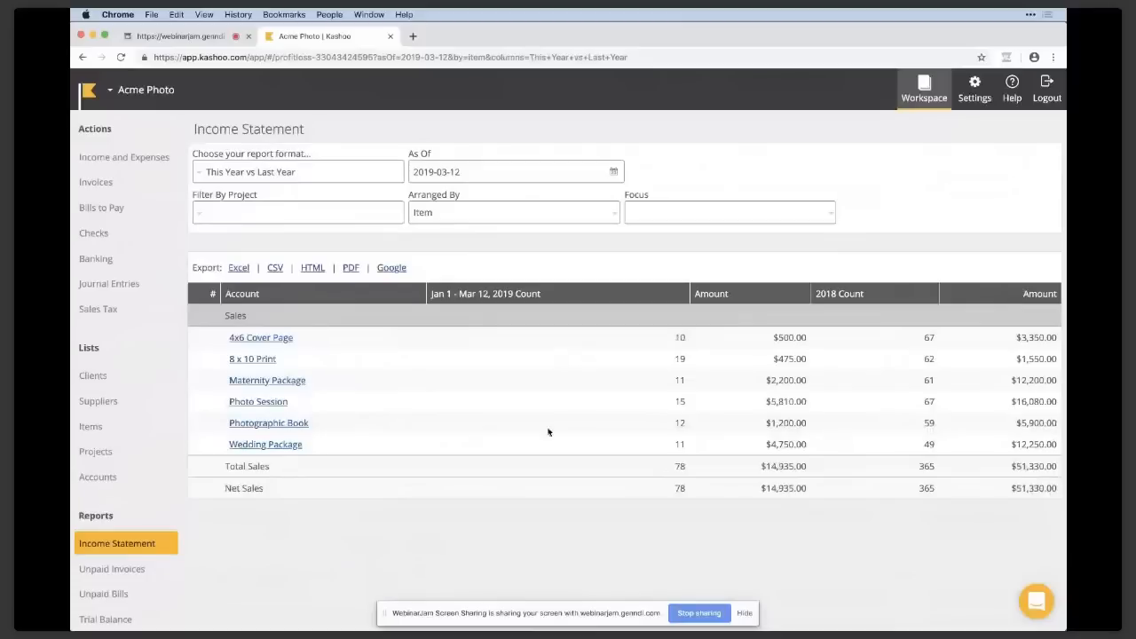
double_click(677, 425)
left_click_drag(768, 425, 808, 427)
left_click(467, 215)
left_click(455, 188)
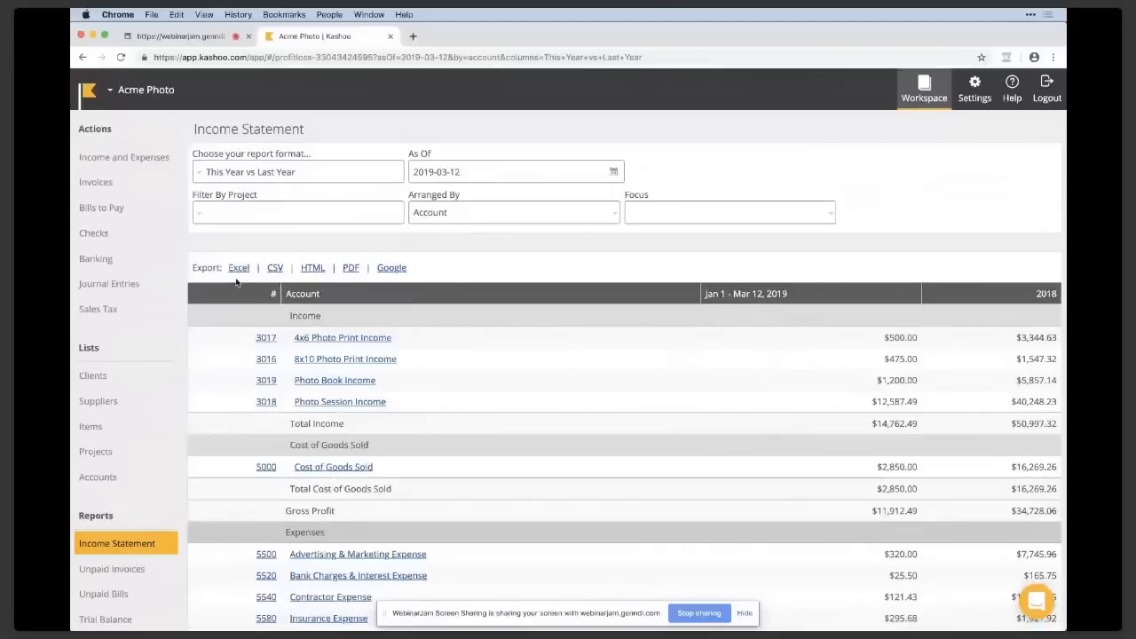
Open the Unpaid Invoices report and examine Beauty Magazine's balance overdue by more than 90 days.
scroll(236, 282, "down", 1)
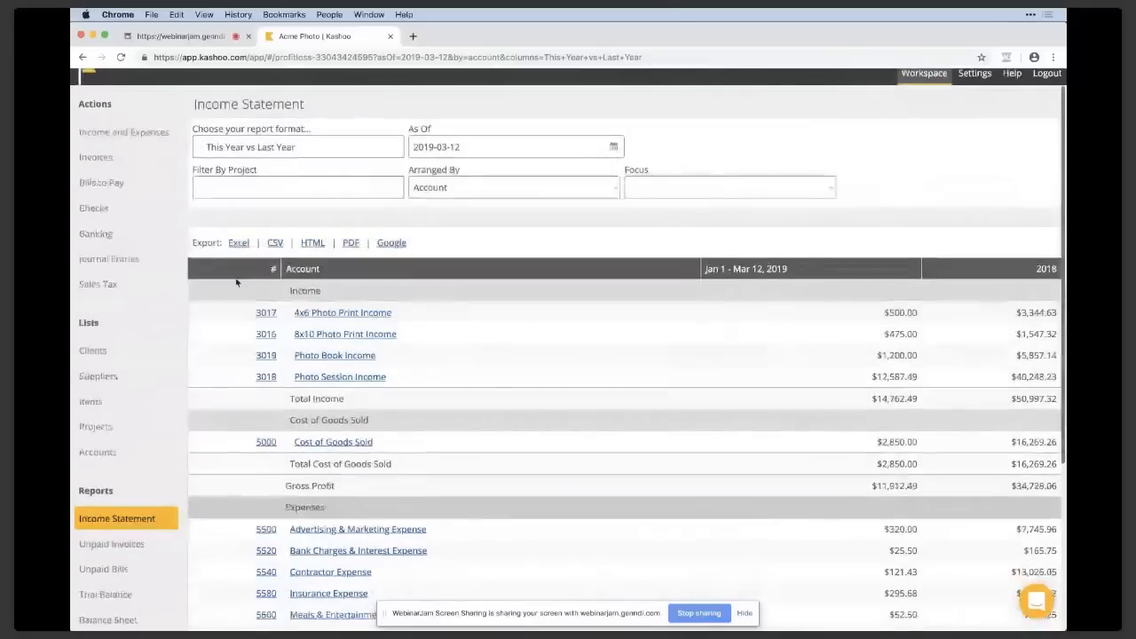
scroll(236, 282, "down", 3)
left_click(161, 445)
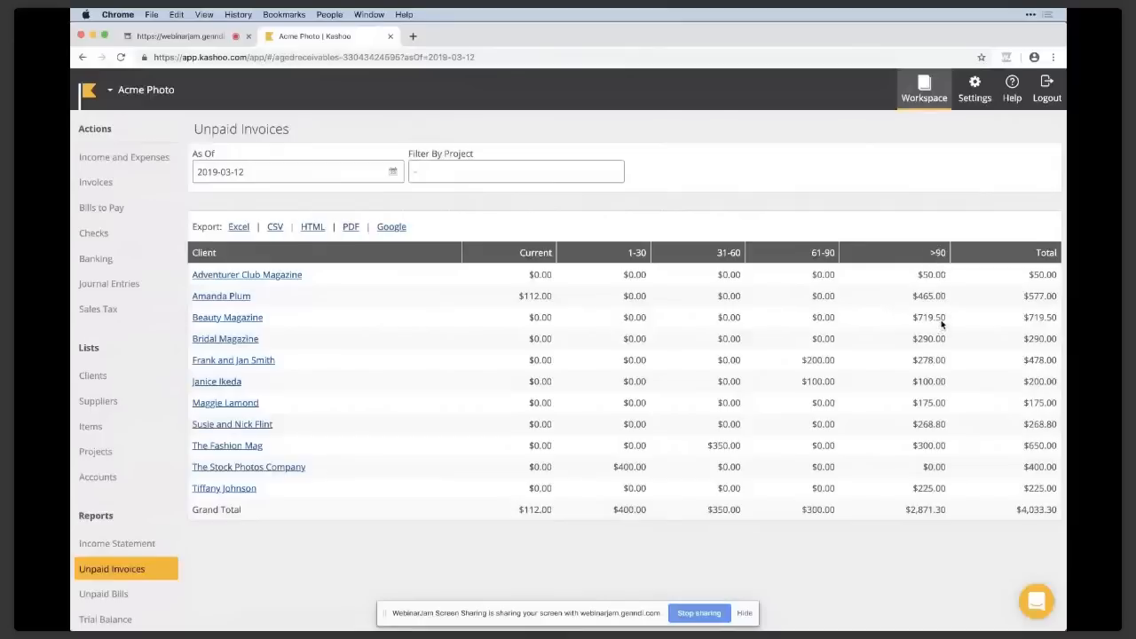
left_click_drag(948, 322, 911, 322)
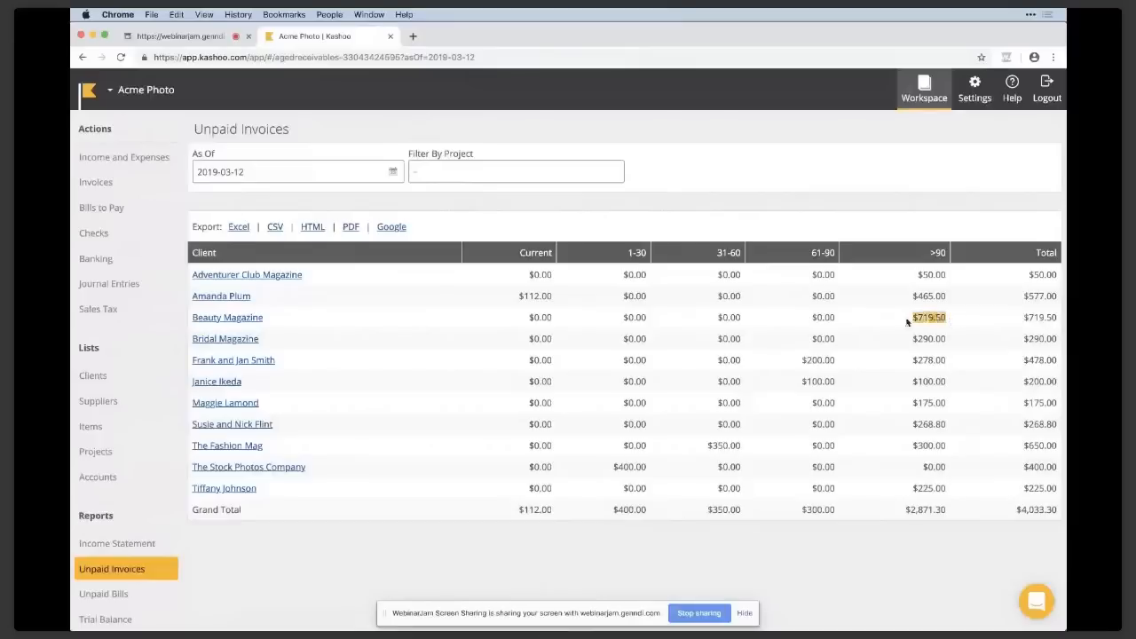
Open the Beauty Magazine client record and review its transactions through the older second page.
left_click(259, 322)
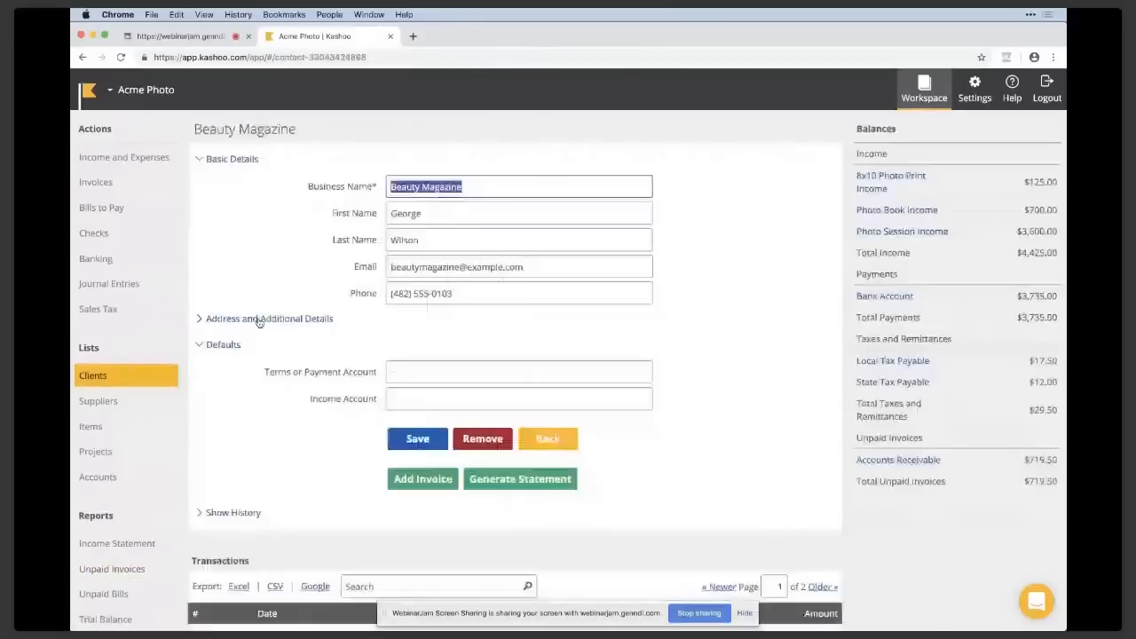
left_click(648, 316)
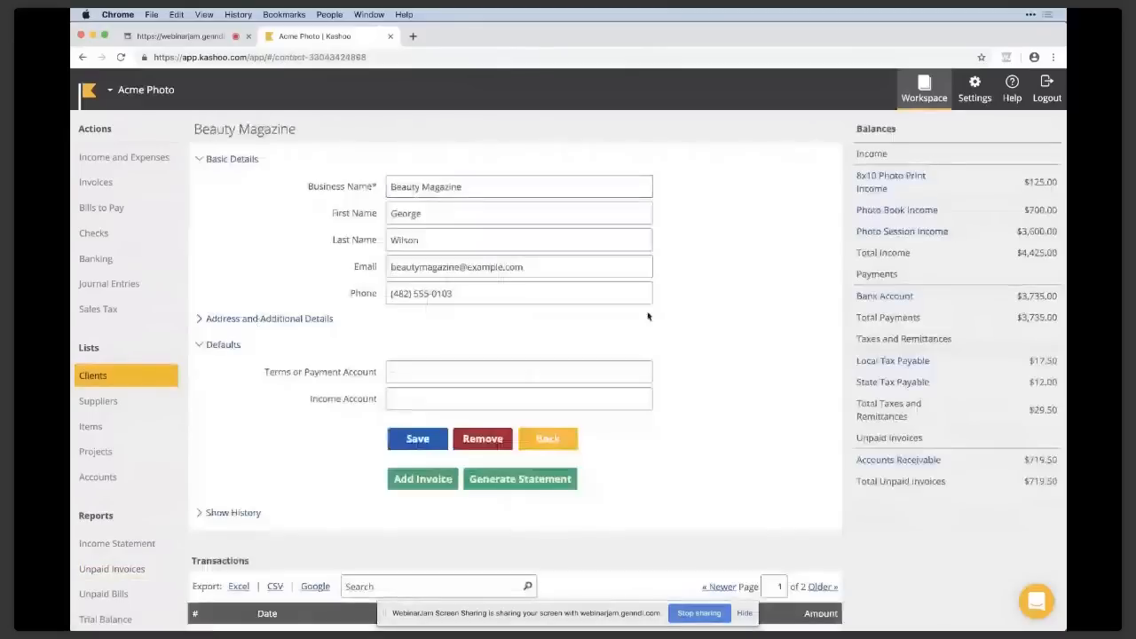
scroll(648, 317, "down", 1)
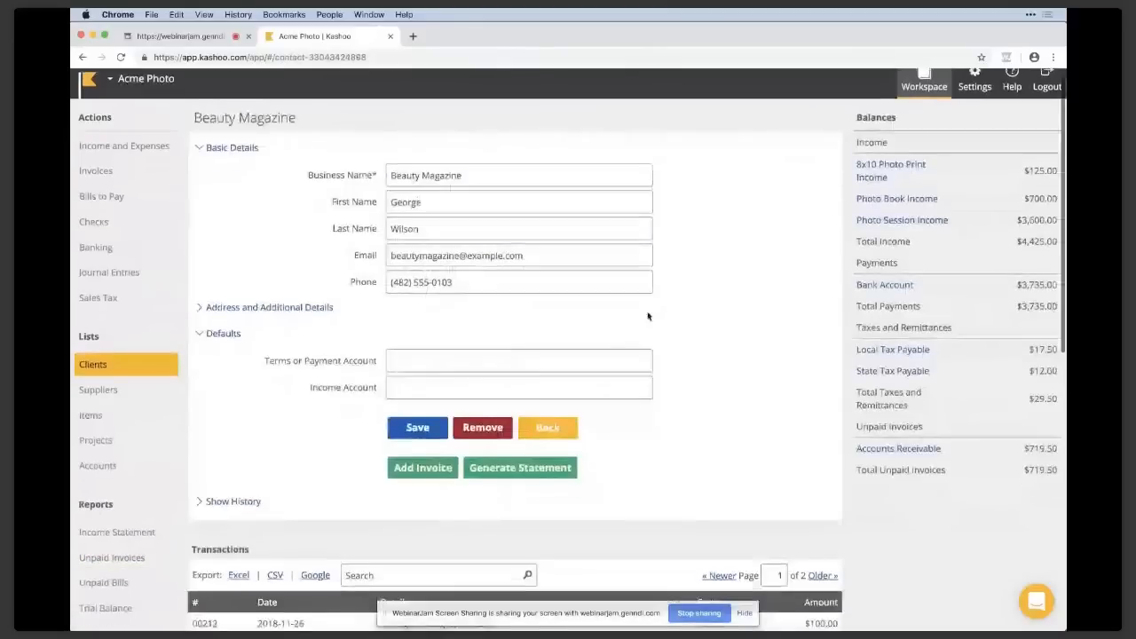
scroll(649, 316, "down", 5)
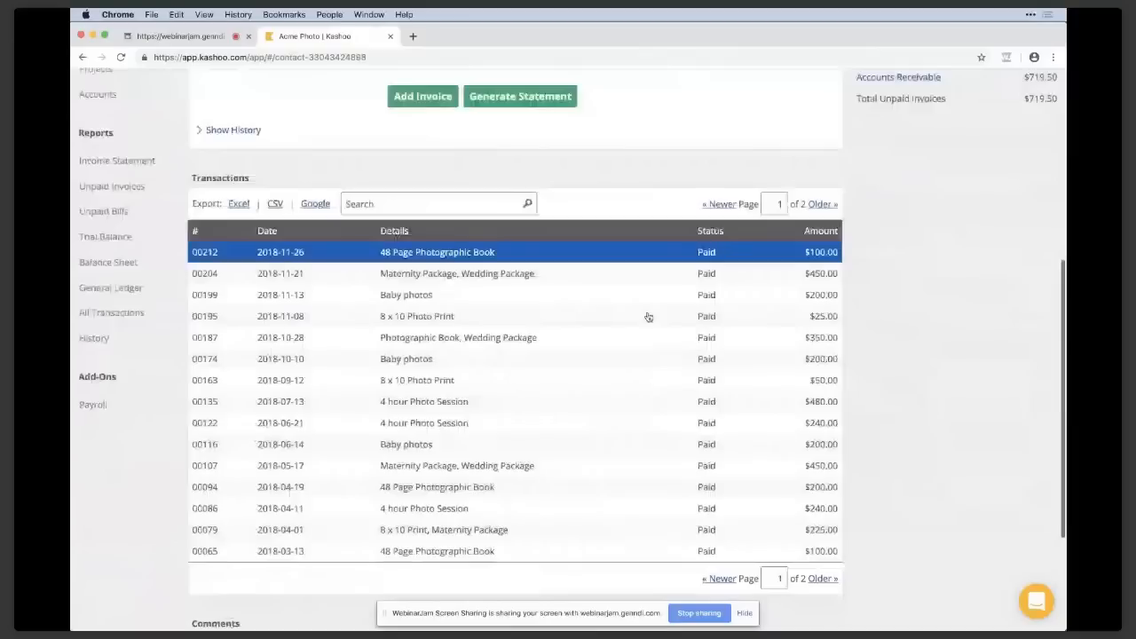
scroll(648, 317, "down", 1)
left_click(823, 520)
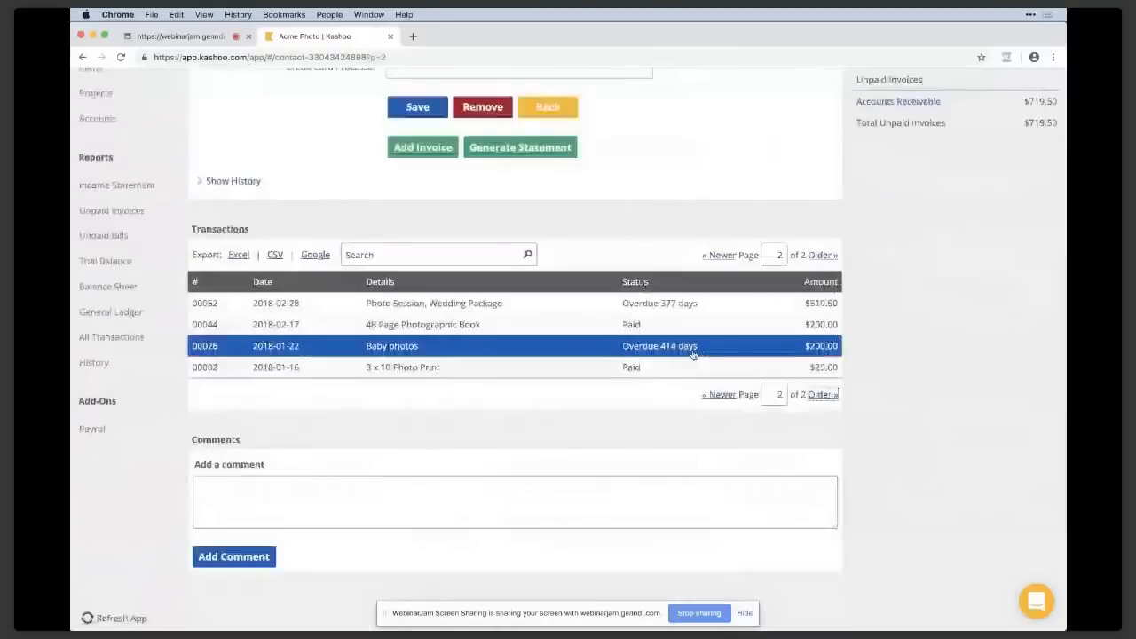
Open Beauty Magazine's overdue Baby photos invoice and try to email it to the client.
left_click(694, 354)
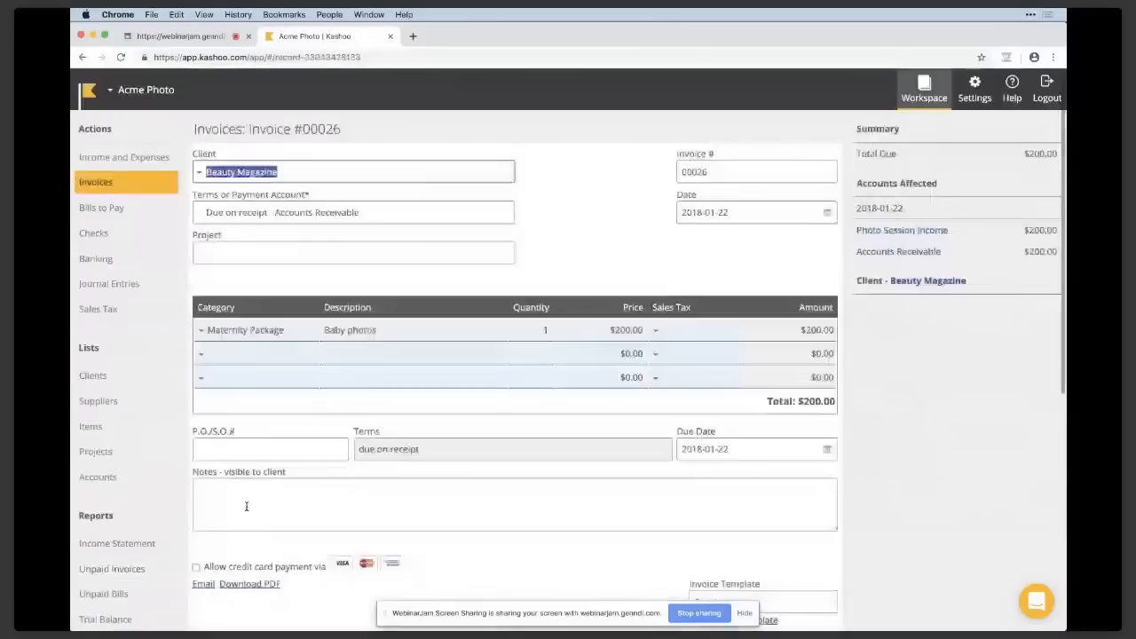
left_click(204, 584)
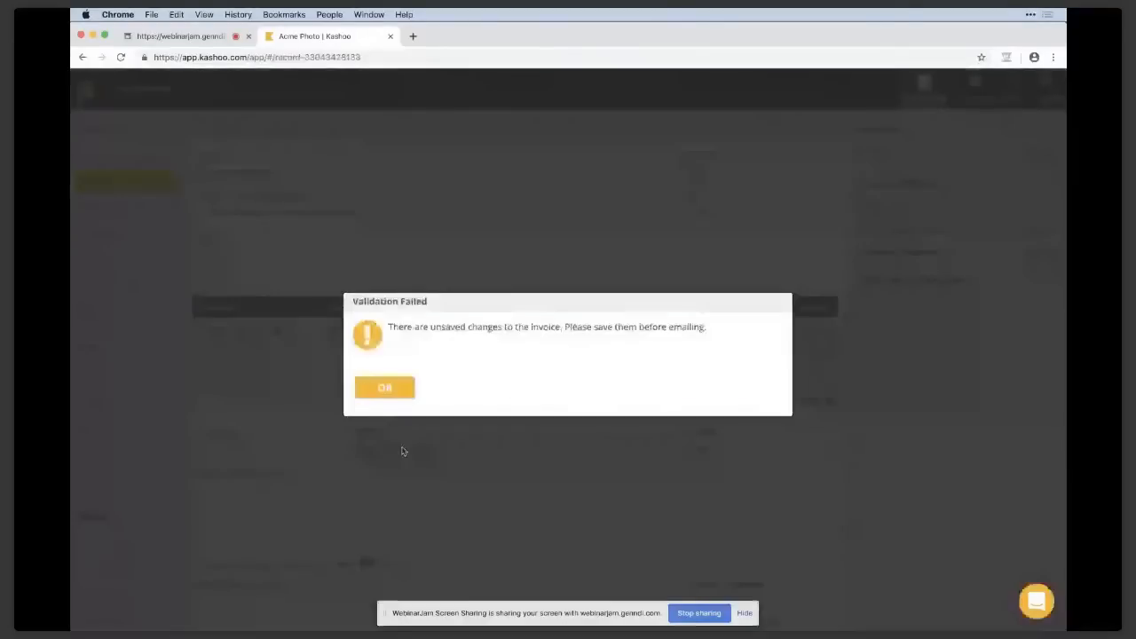
left_click(384, 389)
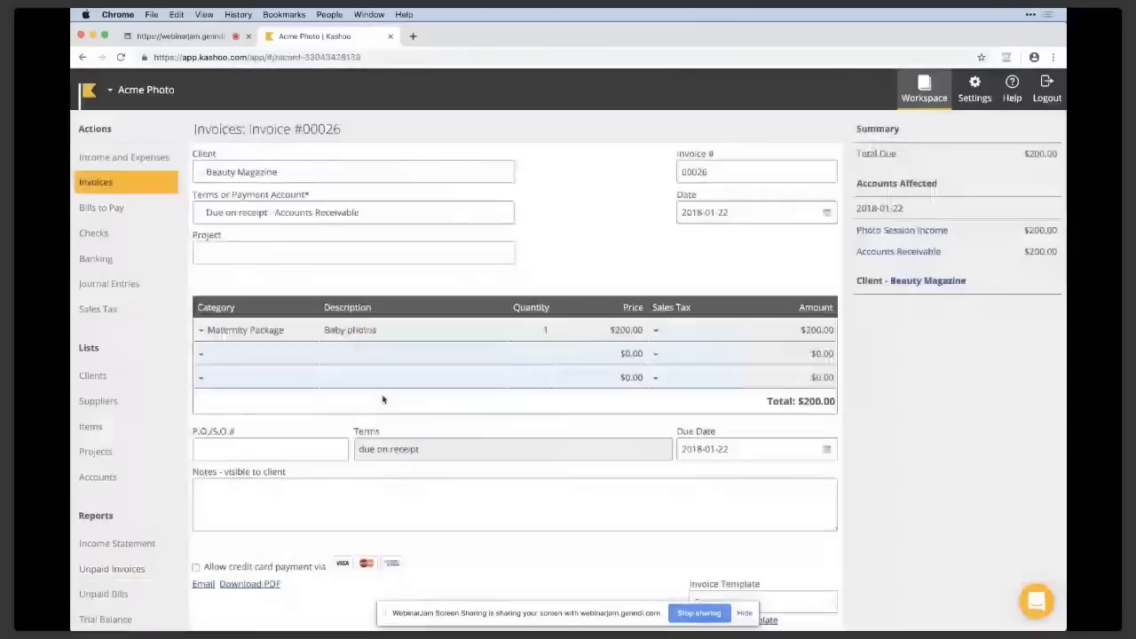
Open the Unpaid Bills report and review the amounts owed to each supplier by age.
scroll(382, 400, "down", 3)
left_click(164, 330)
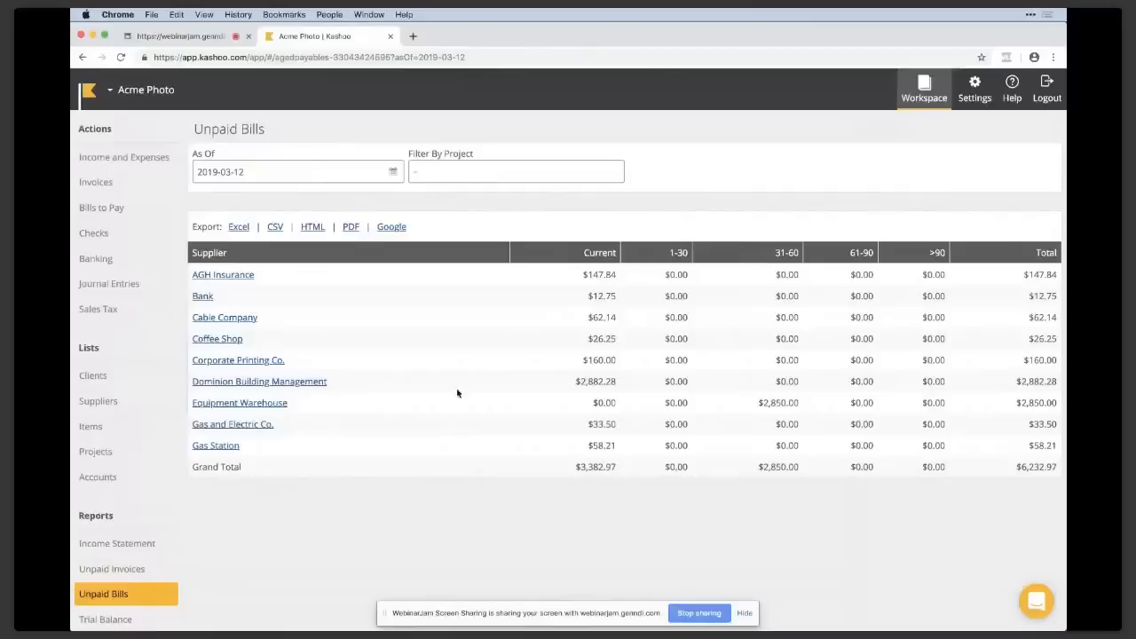
scroll(458, 393, "down", 1)
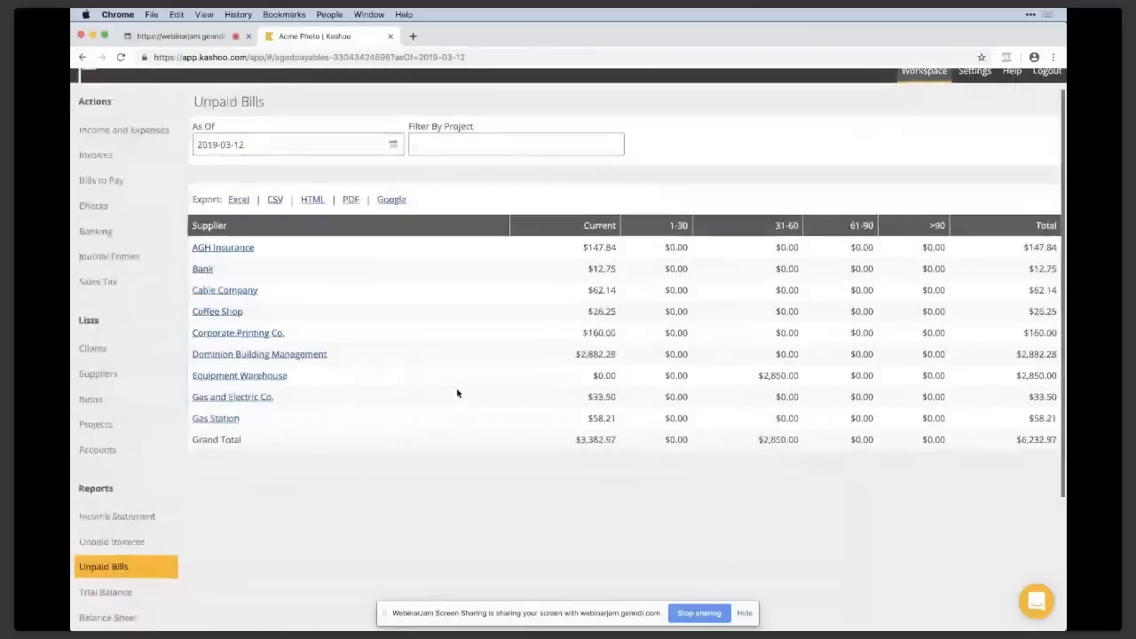
scroll(457, 393, "down", 3)
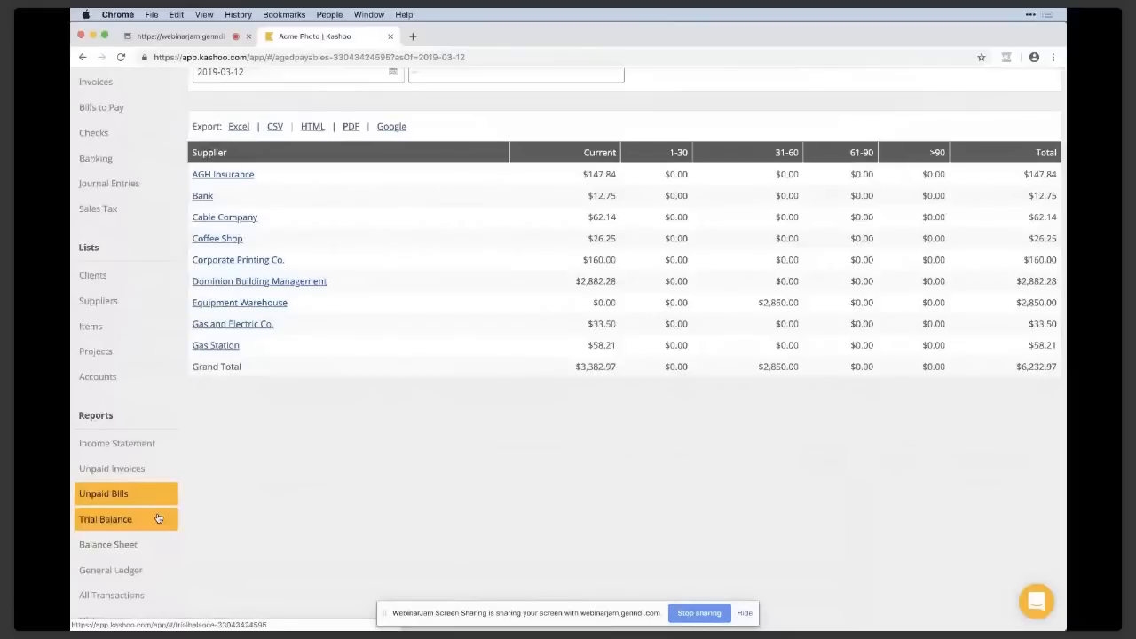
Open the Balance Sheet report and review its assets and liabilities.
left_click(157, 545)
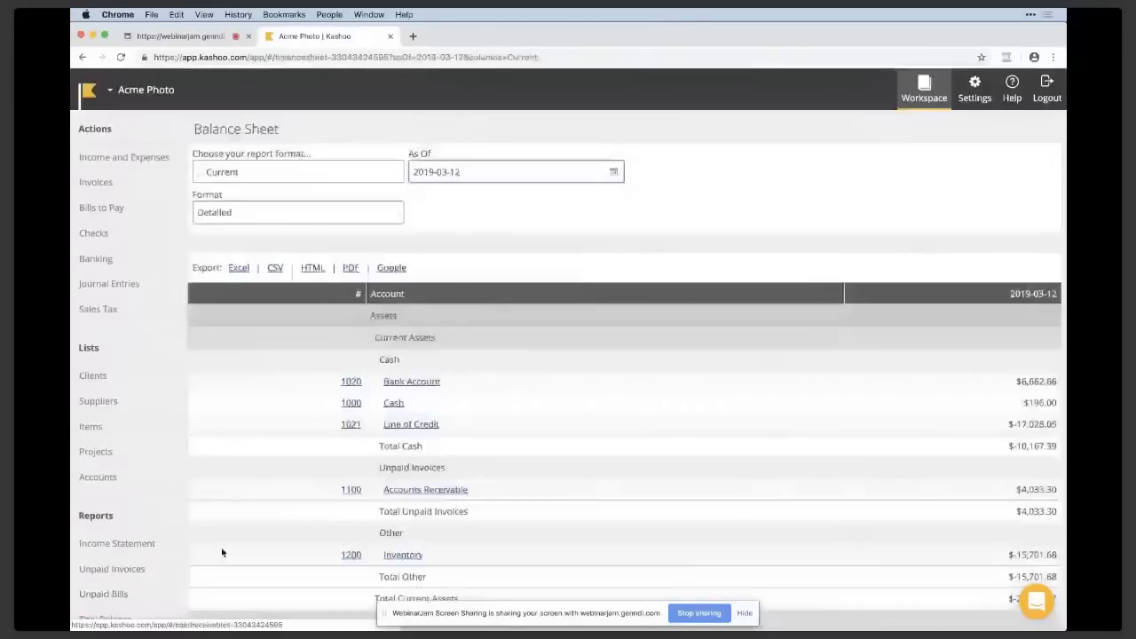
scroll(166, 449, "down", 3)
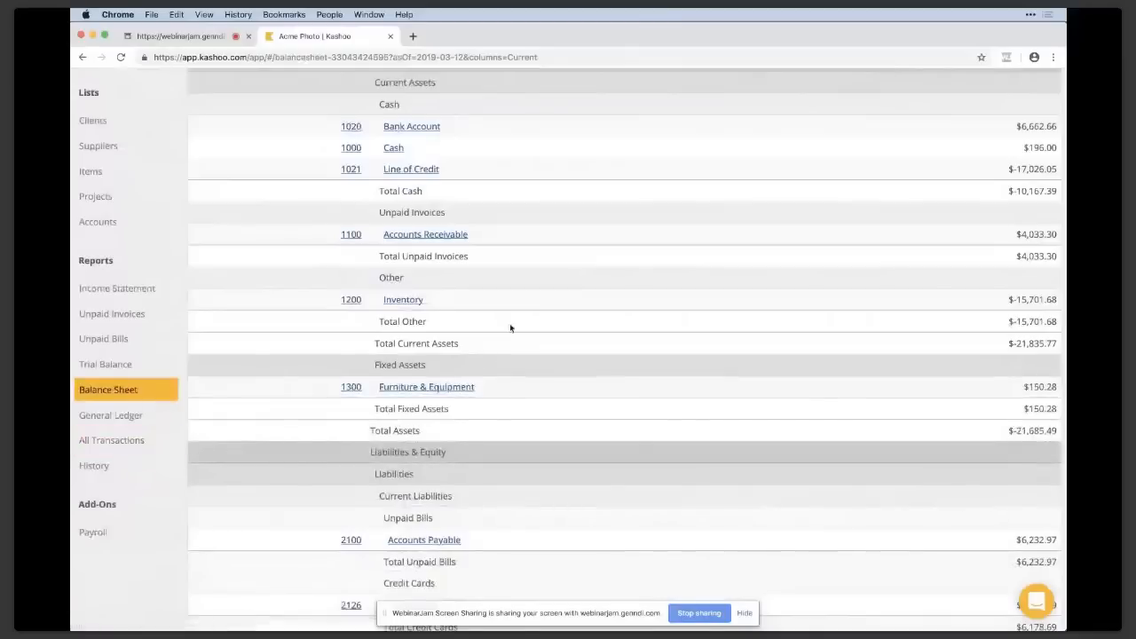
scroll(510, 328, "up", 5)
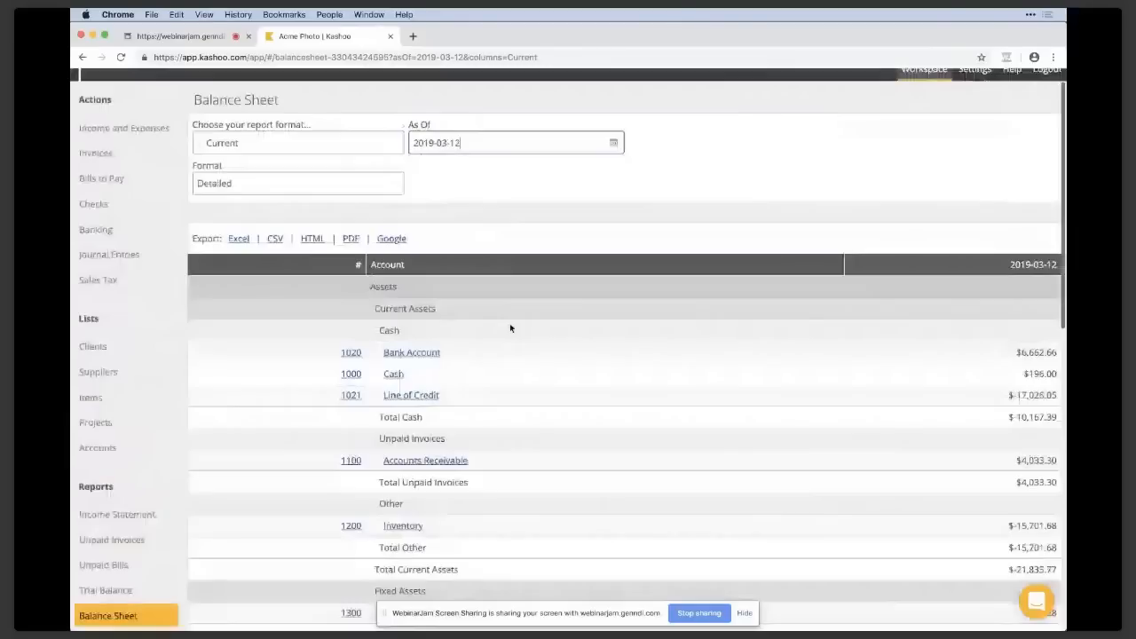
scroll(509, 329, "up", 1)
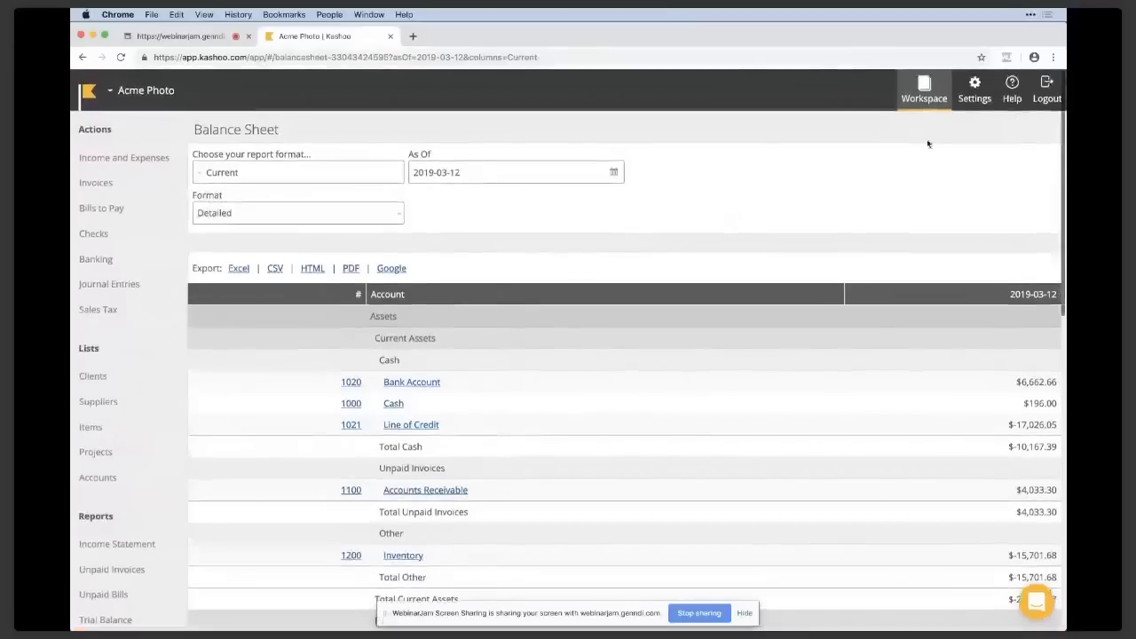
Open the Manage Users settings, examine the fields for adding a user, and close the form without adding anyone.
left_click(974, 89)
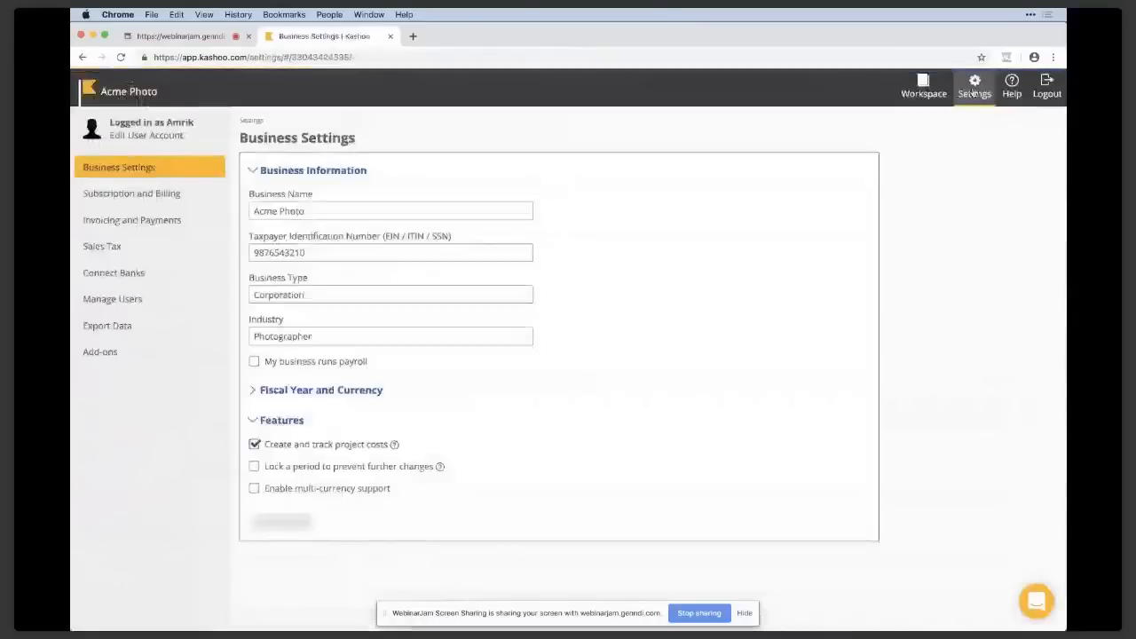
left_click(199, 304)
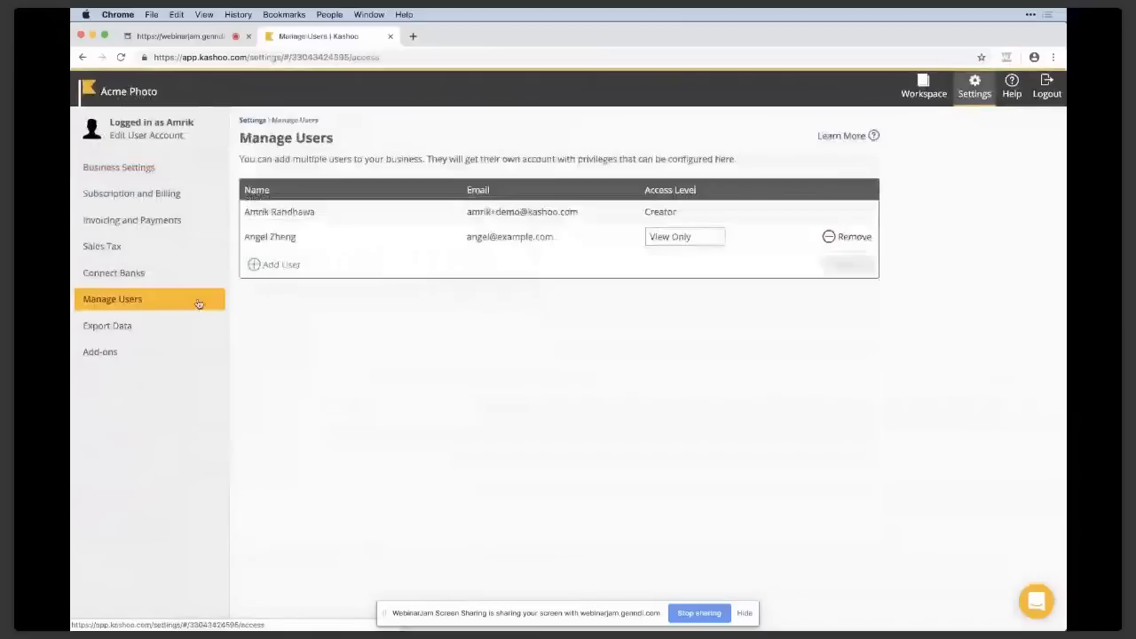
left_click(277, 266)
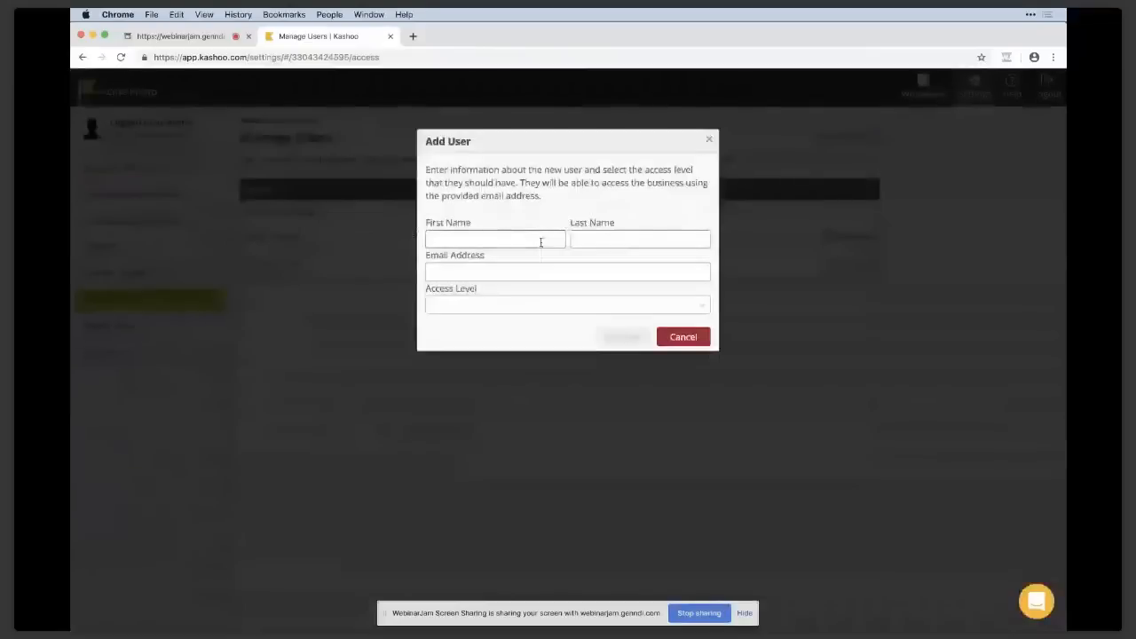
left_click(710, 142)
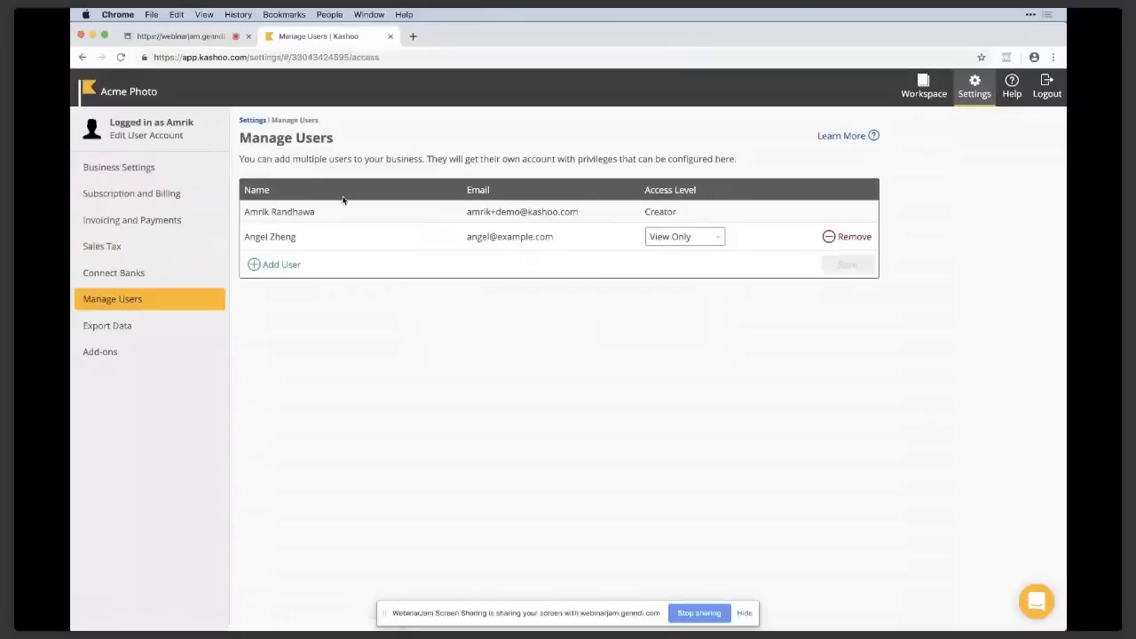
Open the Business Settings and expand the Fiscal Year and Currency section to review its options.
left_click(203, 180)
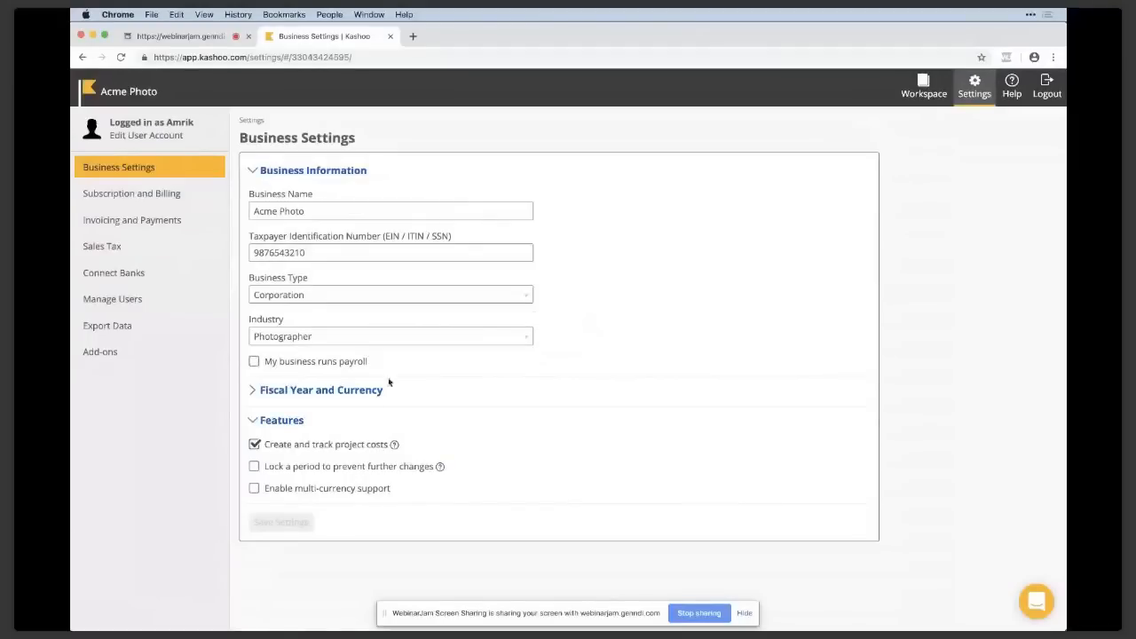
left_click(363, 393)
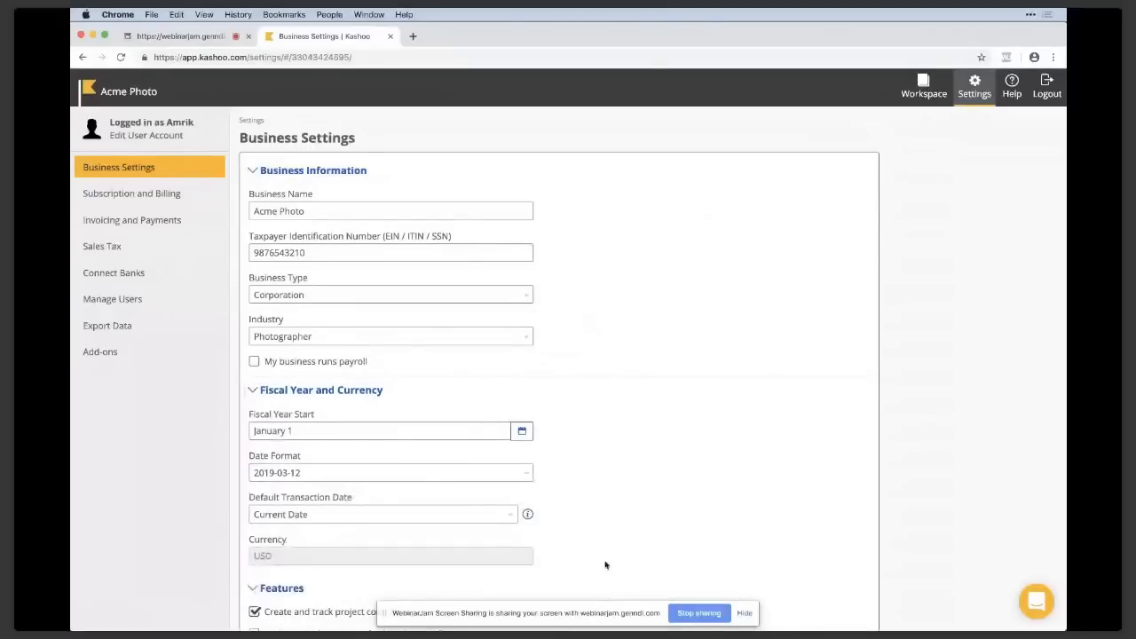
scroll(605, 565, "down", 1)
scroll(657, 417, "down", 1)
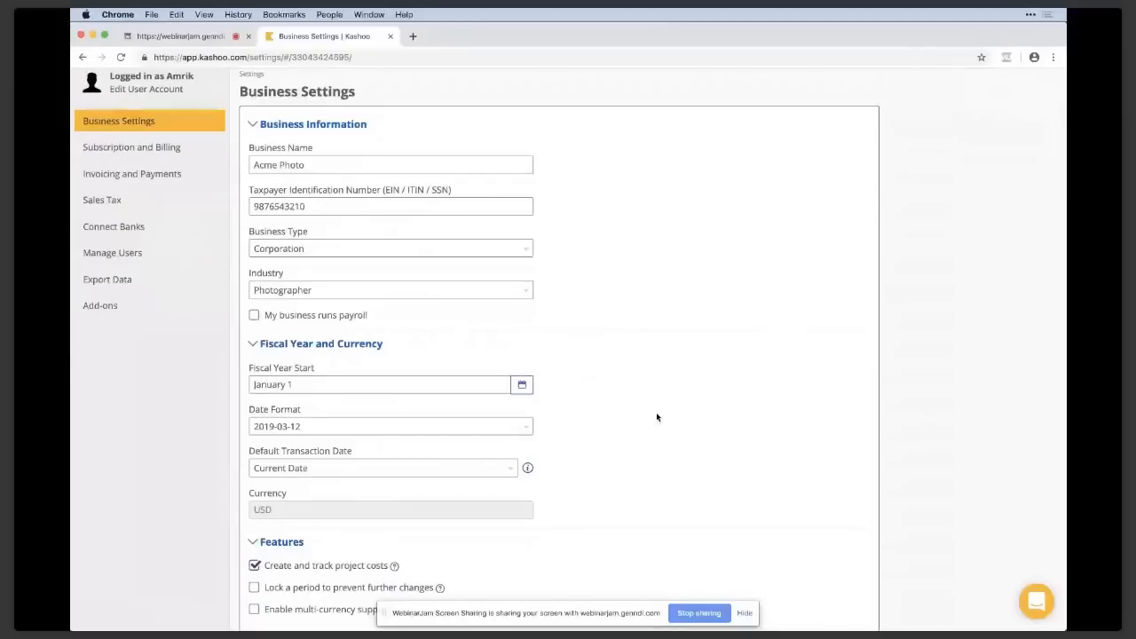
Try to enable multi-currency support among the business features, backing out at the confirmation.
scroll(657, 417, "down", 1)
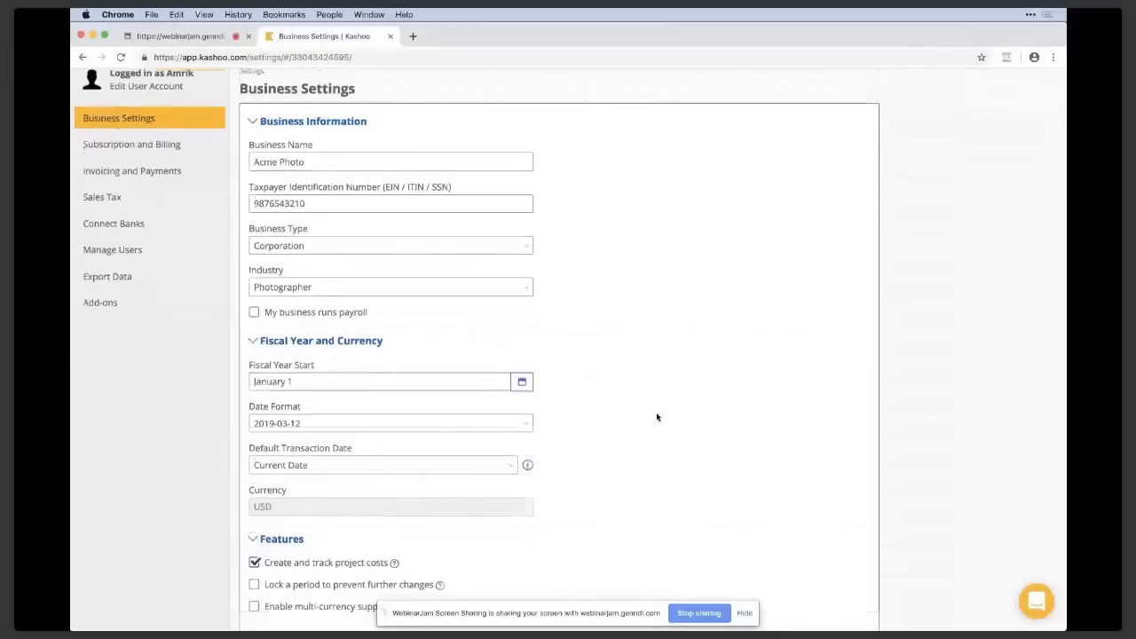
scroll(657, 417, "down", 2)
left_click(255, 562)
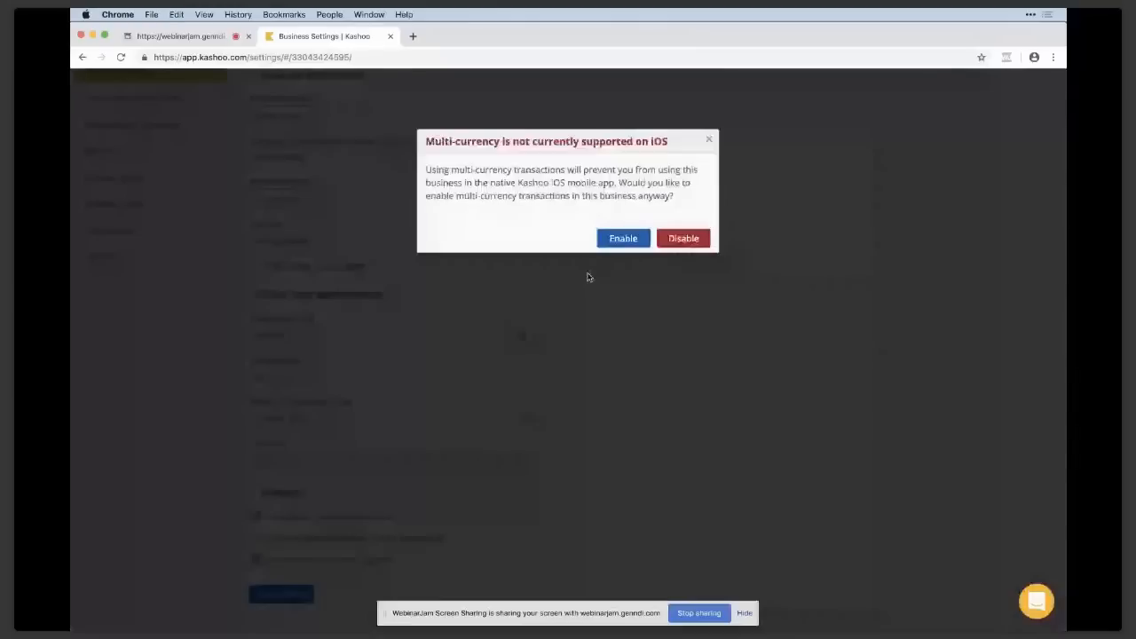
left_click(709, 141)
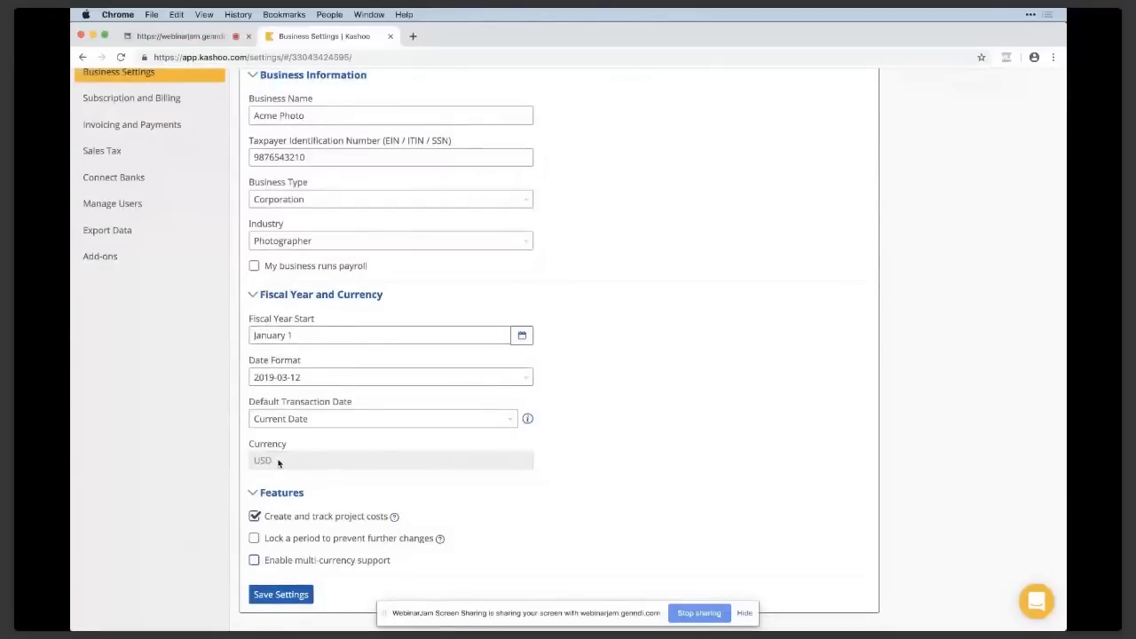
Open the Invoicing and Payments settings and expand the business's mailing address details.
scroll(278, 462, "up", 3)
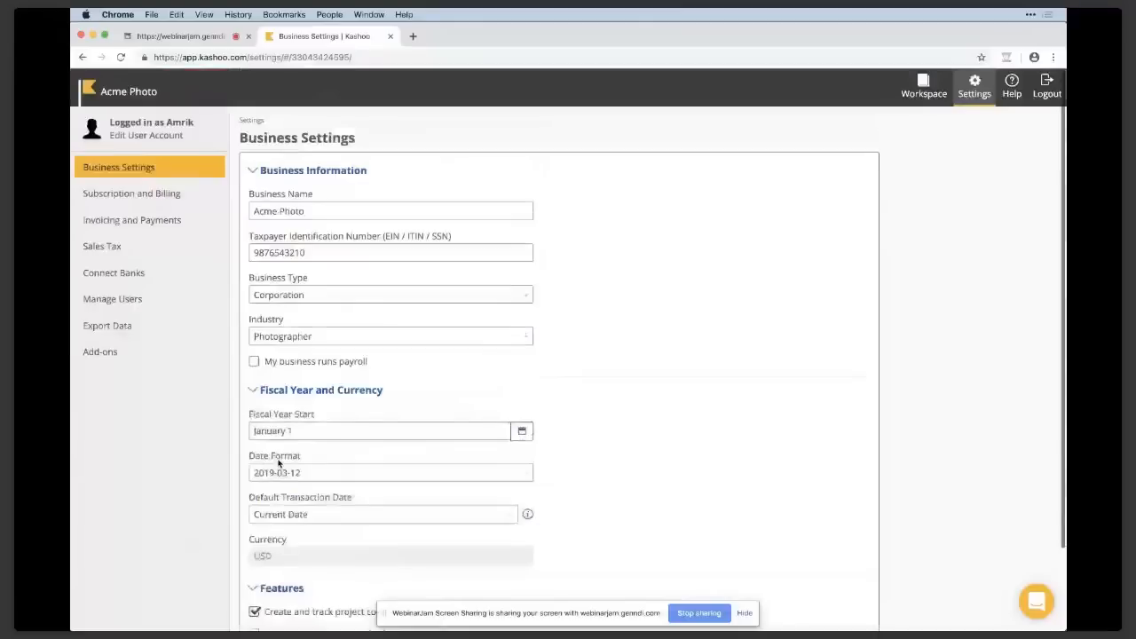
left_click(193, 230)
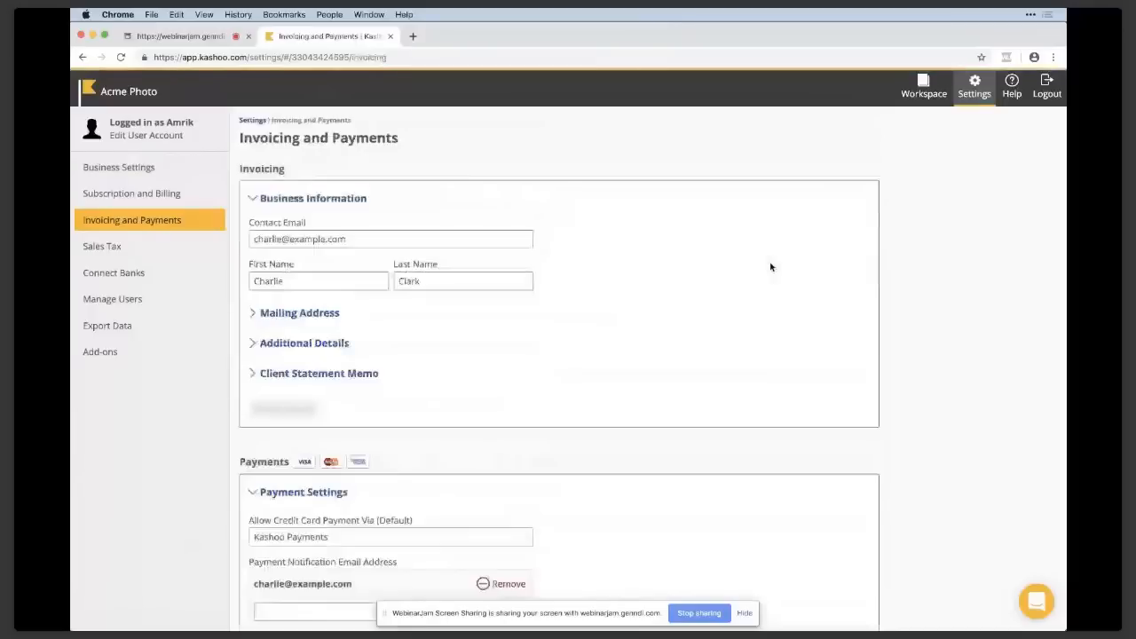
left_click(332, 315)
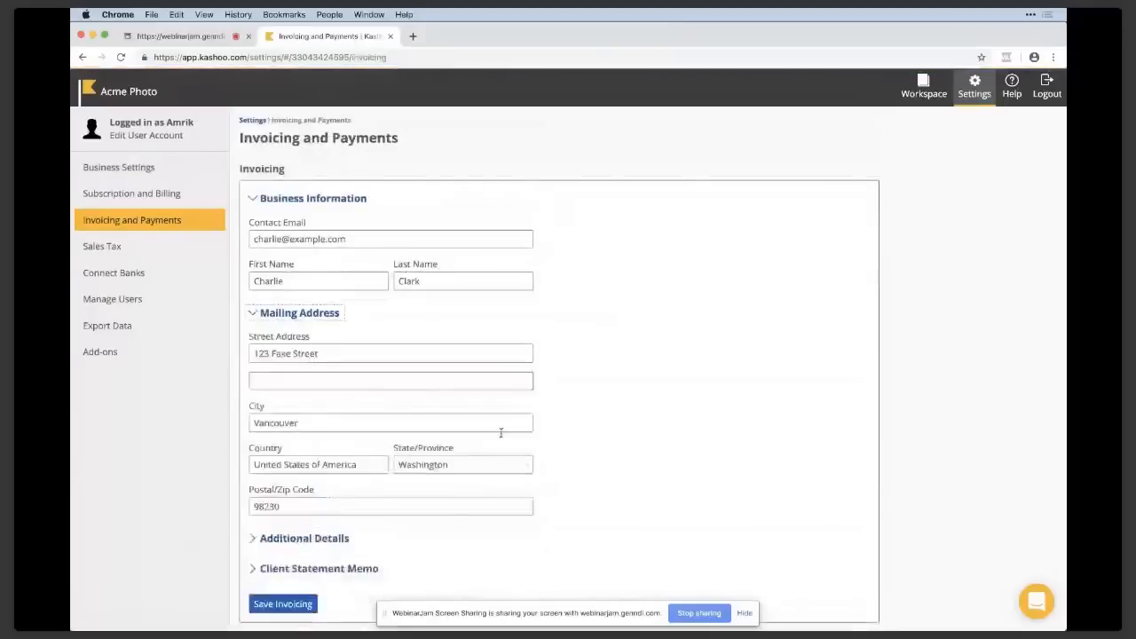
Review the credit card payment settings and expand the Account Mappings section.
scroll(642, 360, "down", 1)
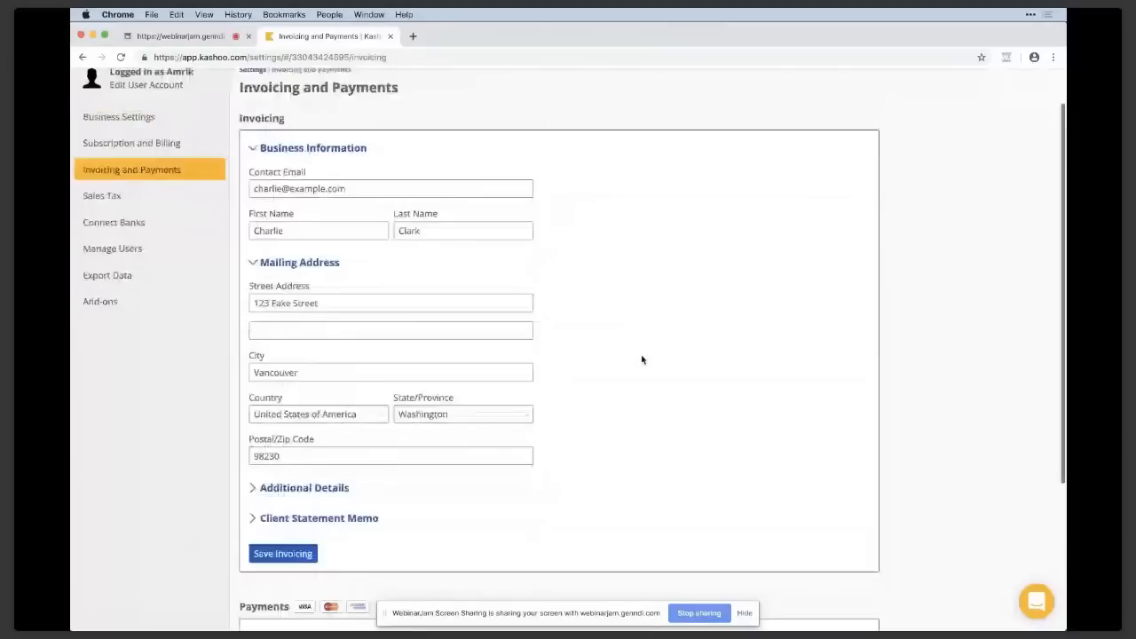
scroll(642, 360, "down", 1)
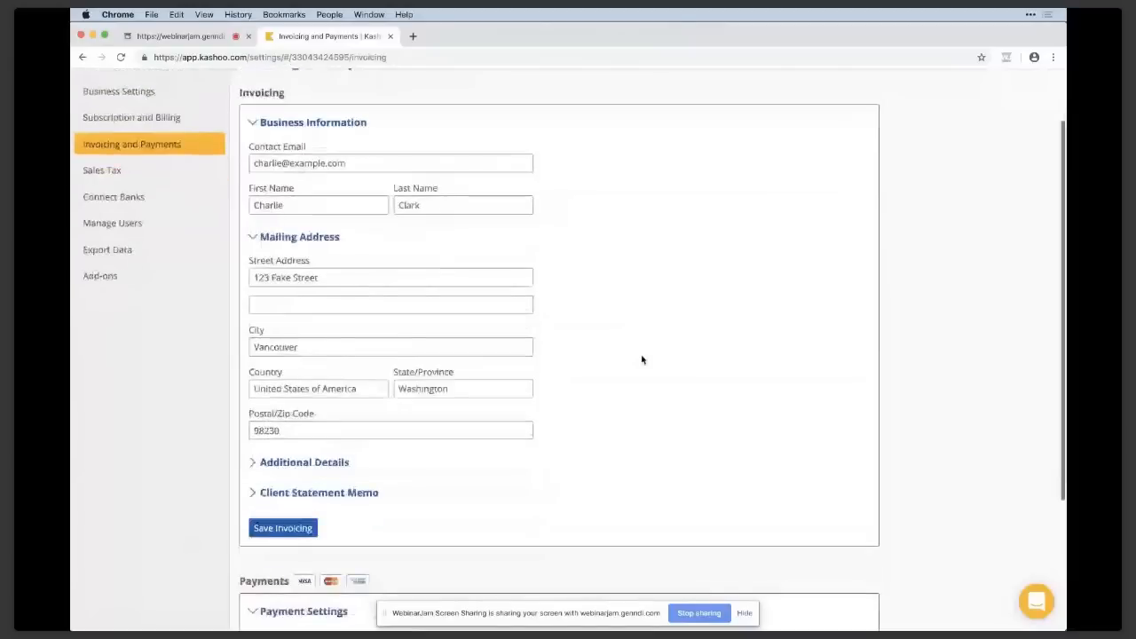
scroll(621, 427, "down", 4)
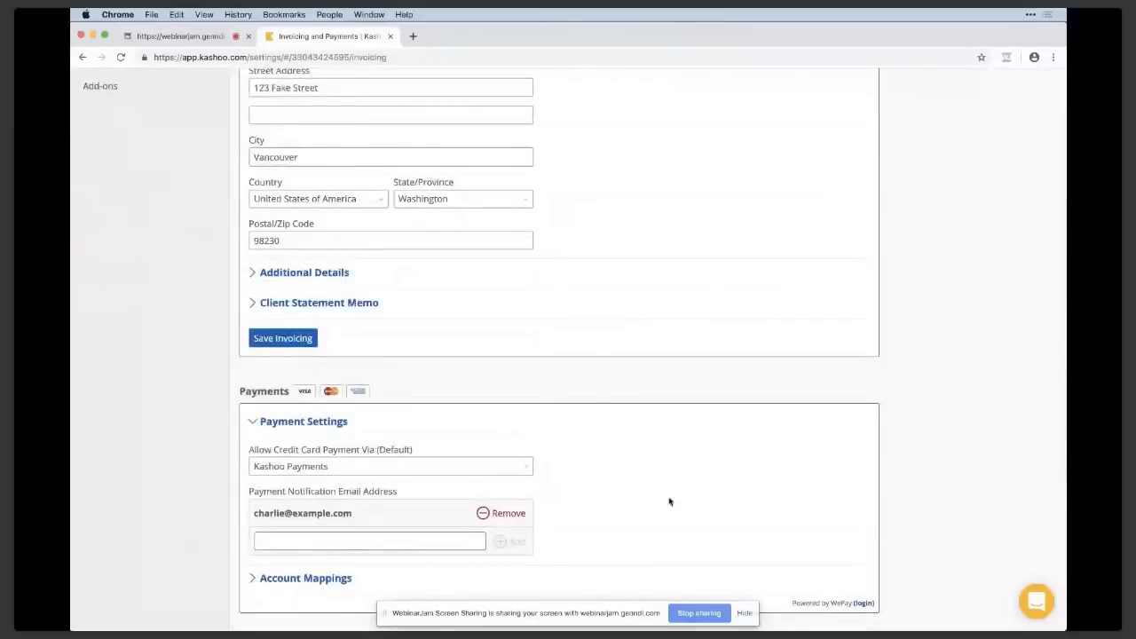
left_click(305, 578)
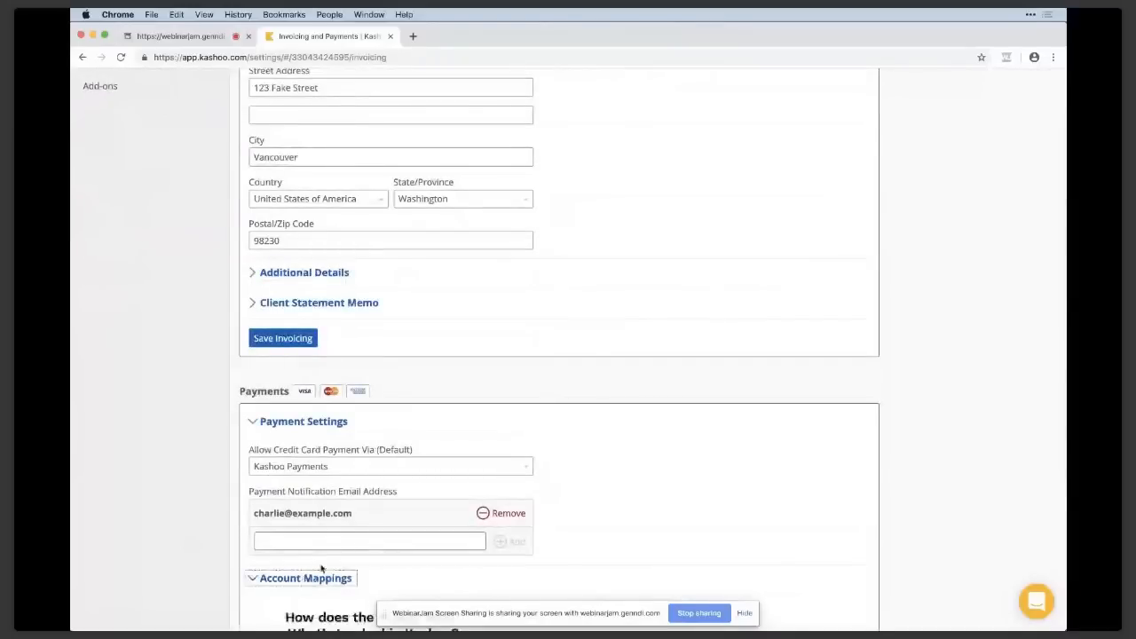
Review the Account Mappings section and the card processing fee details, closing the fee notice.
scroll(326, 586, "down", 2)
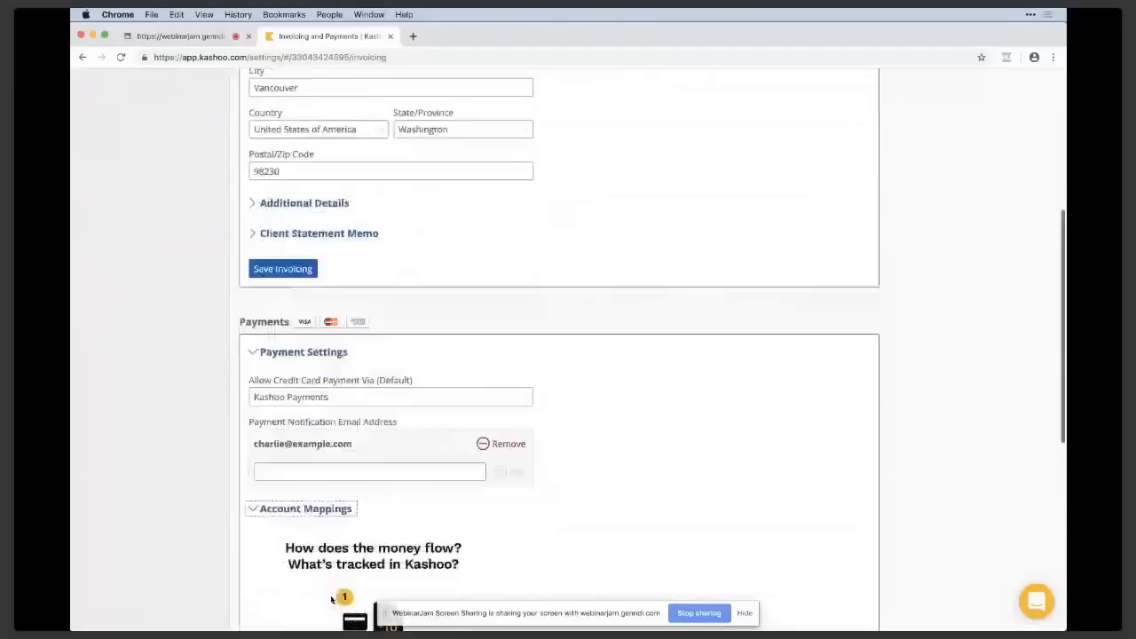
scroll(331, 600, "down", 5)
left_click(433, 524)
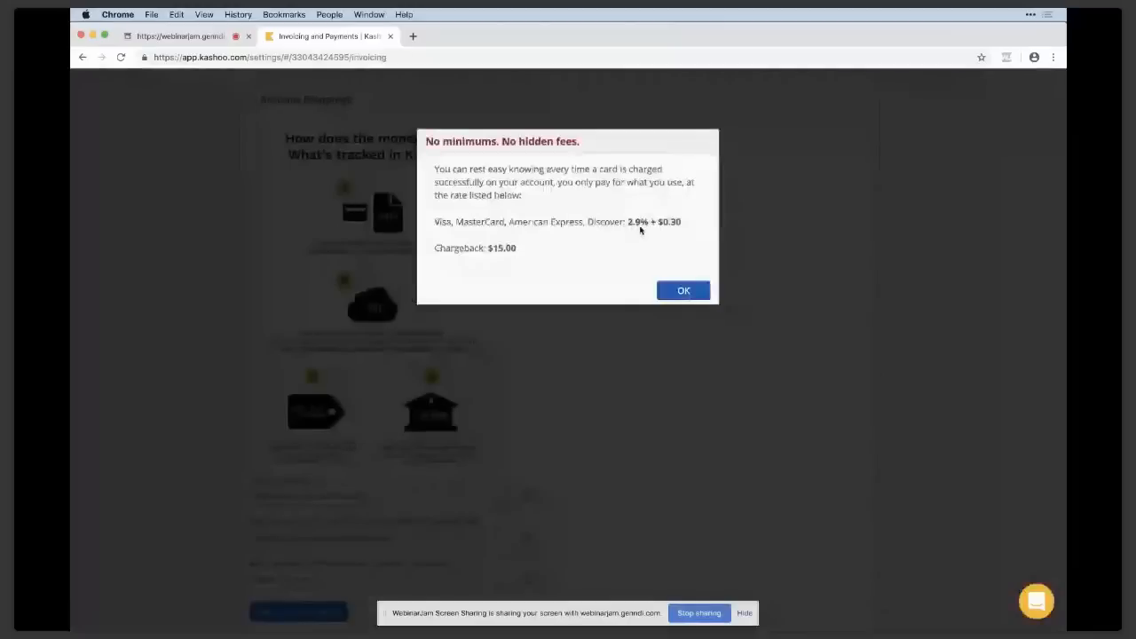
left_click(683, 292)
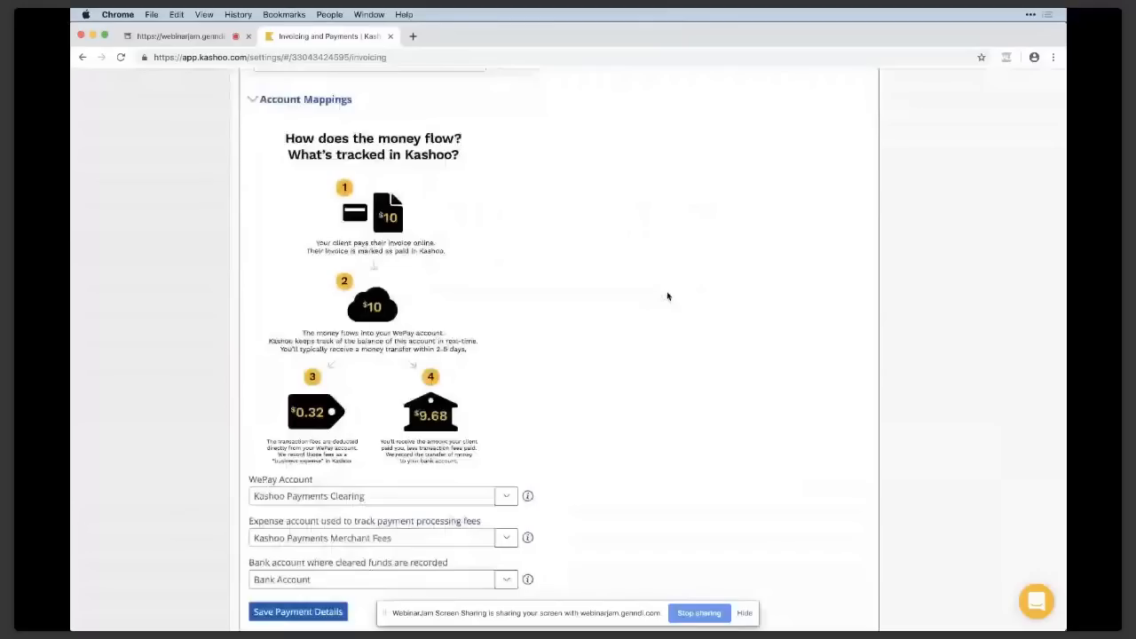
scroll(668, 297, "up", 5)
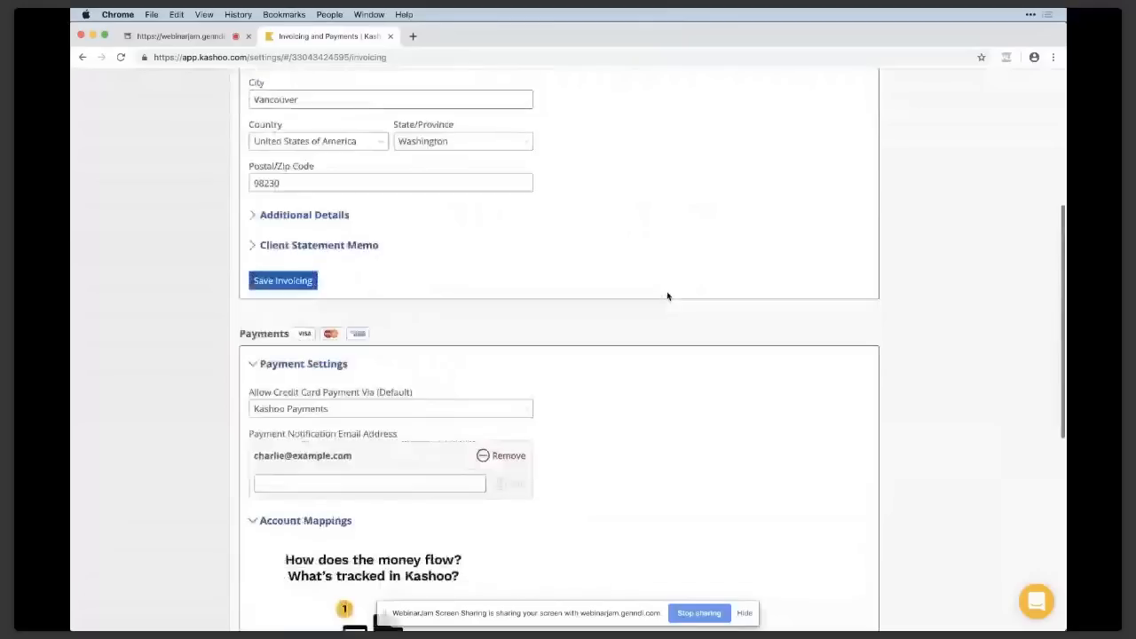
scroll(668, 296, "up", 4)
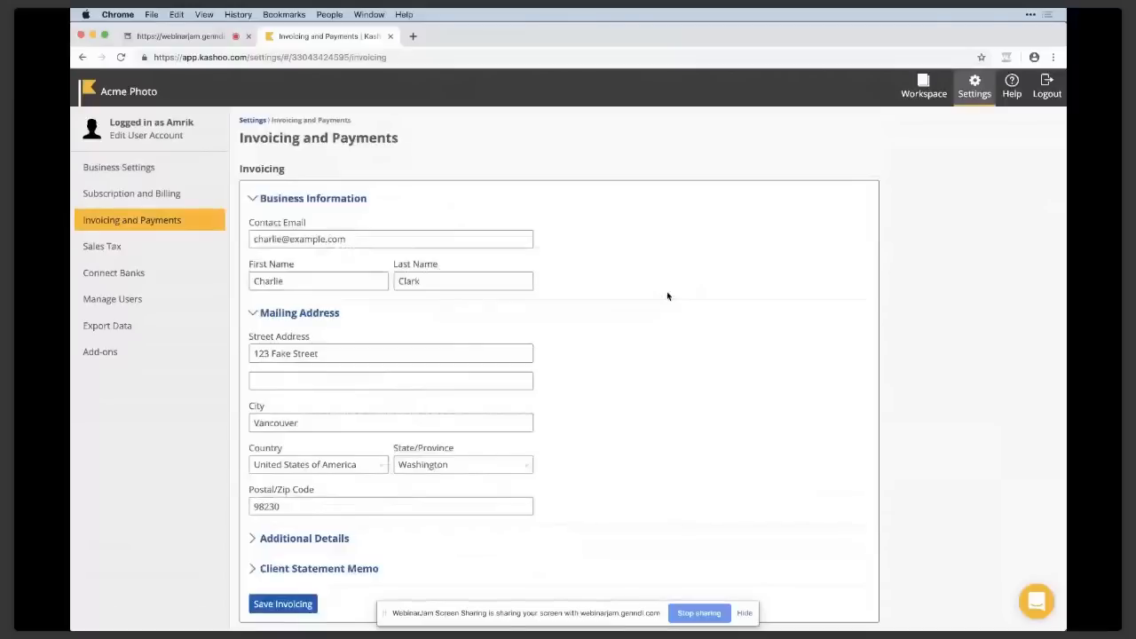
View the Sales Tax settings and check the available formats for exporting the business's data, keeping xls selected.
left_click(163, 253)
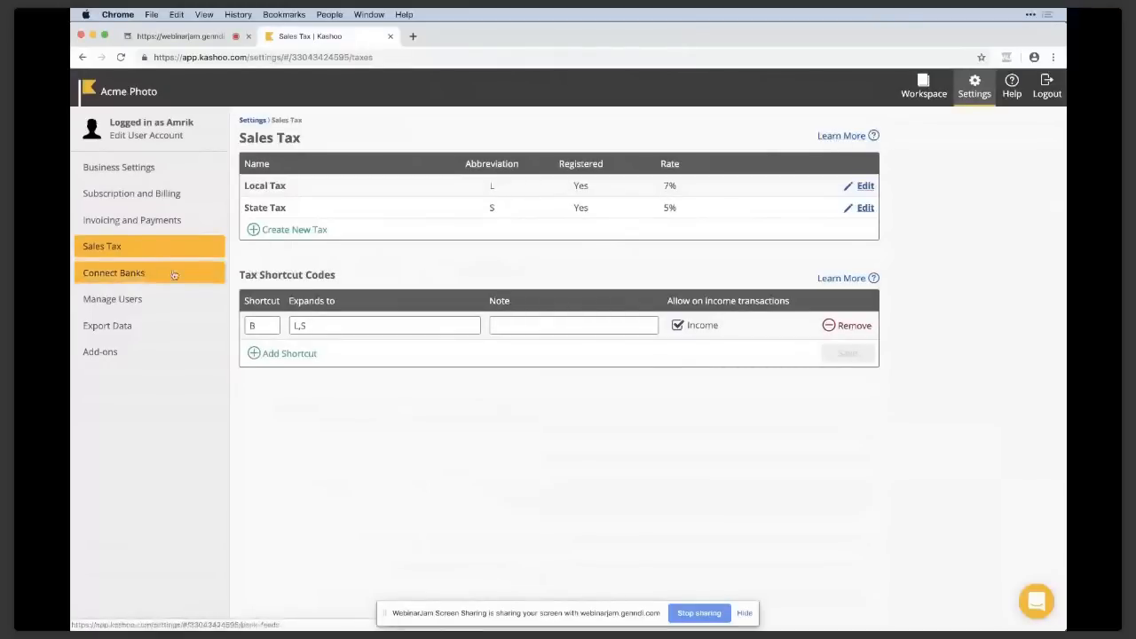
left_click(157, 326)
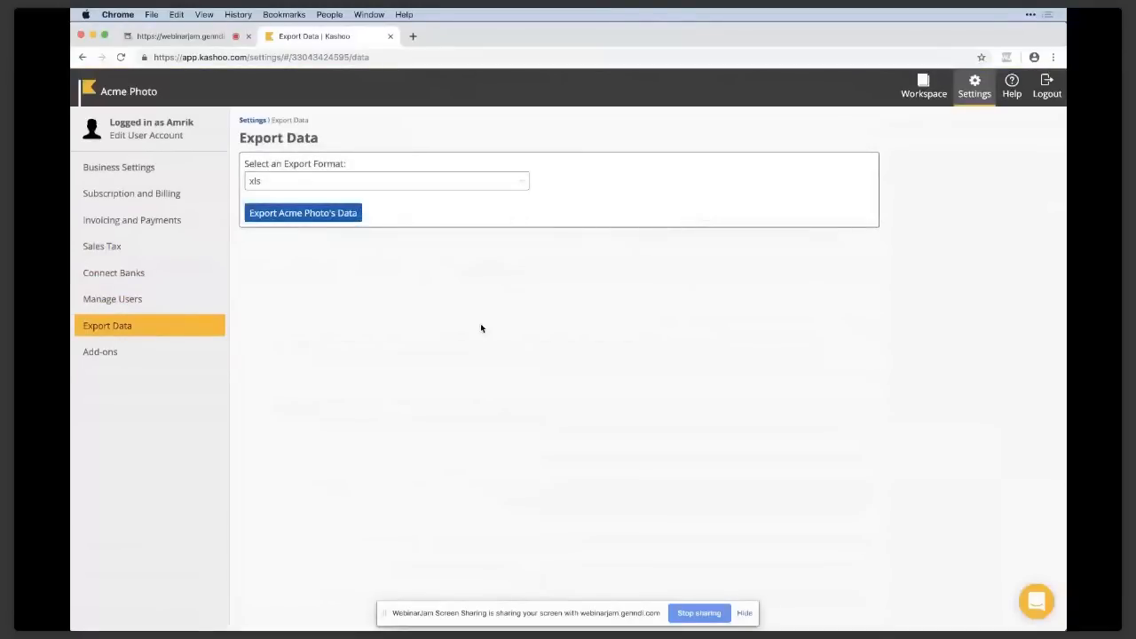
left_click(521, 181)
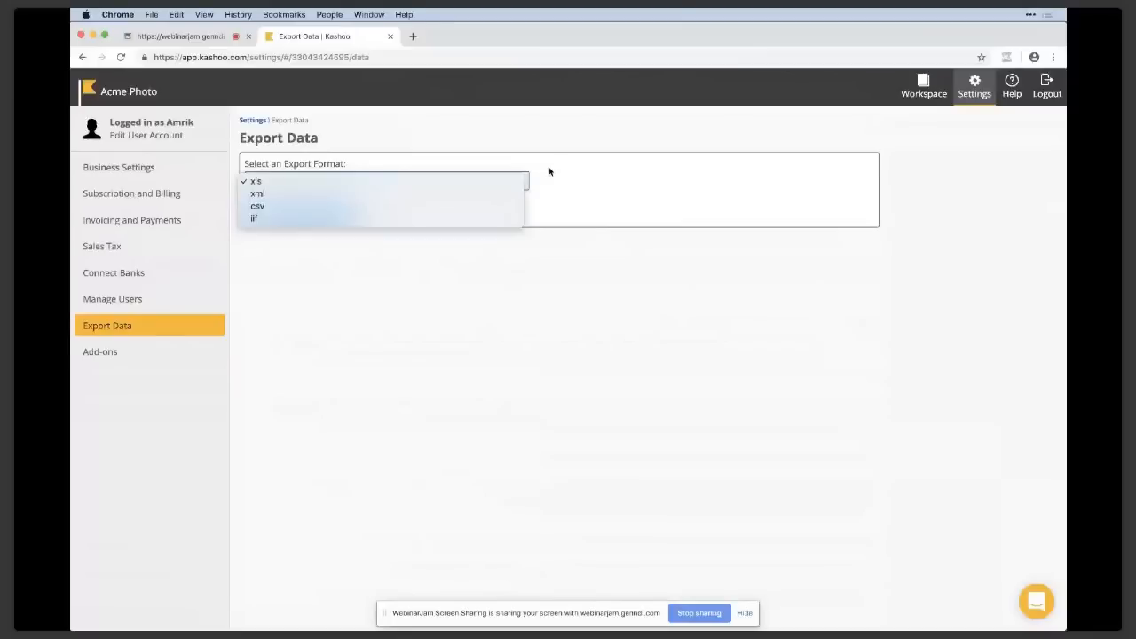
left_click(498, 188)
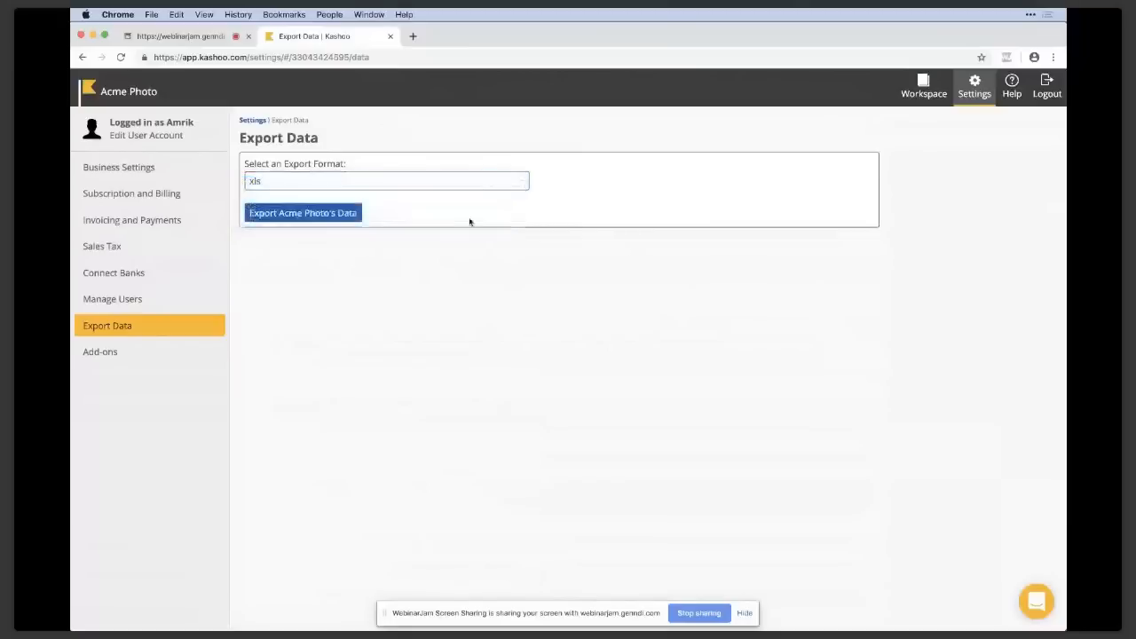
left_click(303, 182)
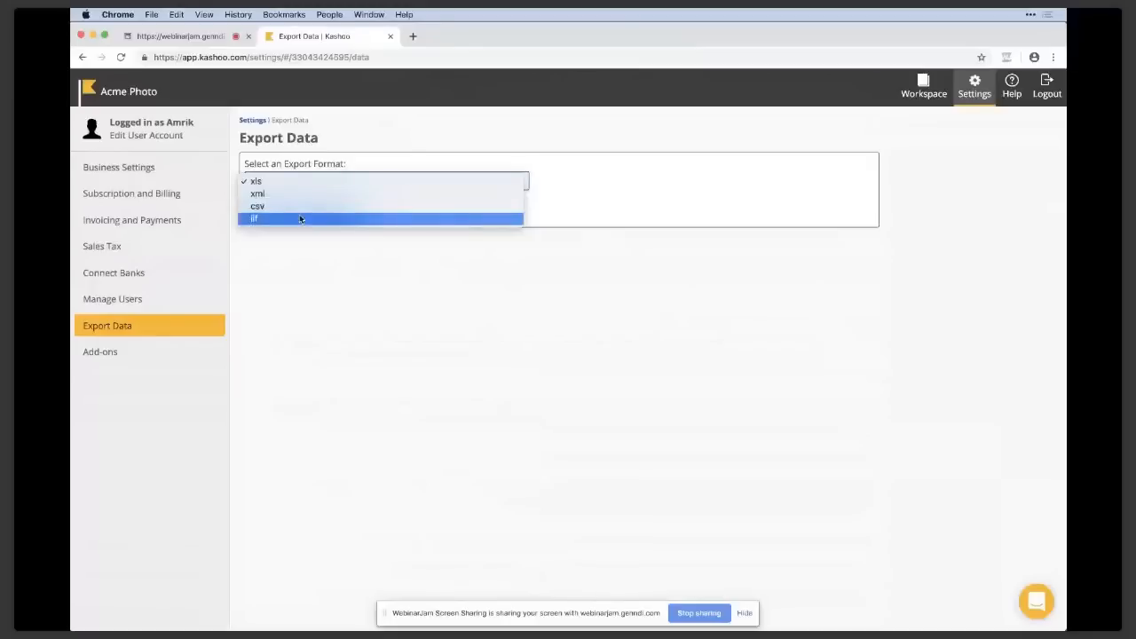
left_click(355, 120)
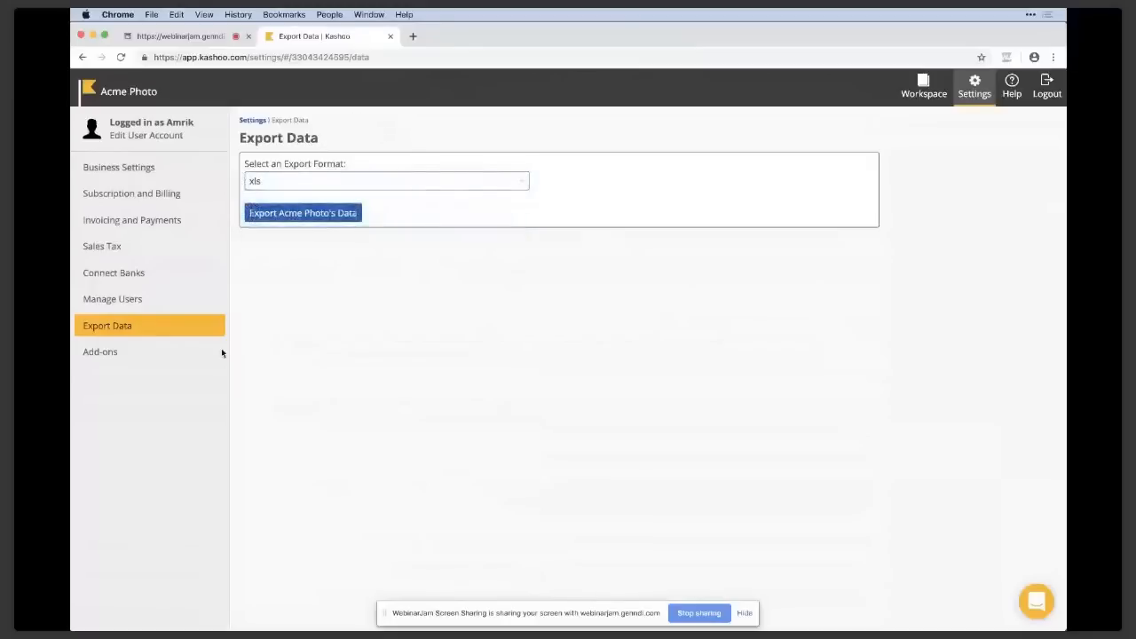
Review the available add-ons, look at the Square integration page, and return to the add-ons list.
left_click(162, 355)
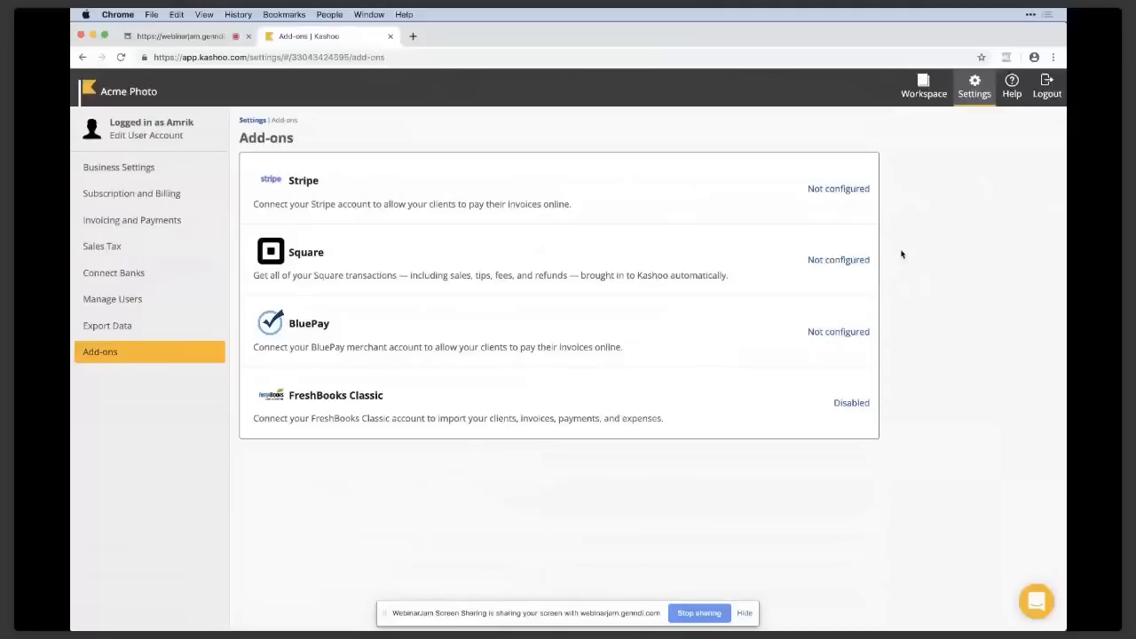
left_click(754, 264)
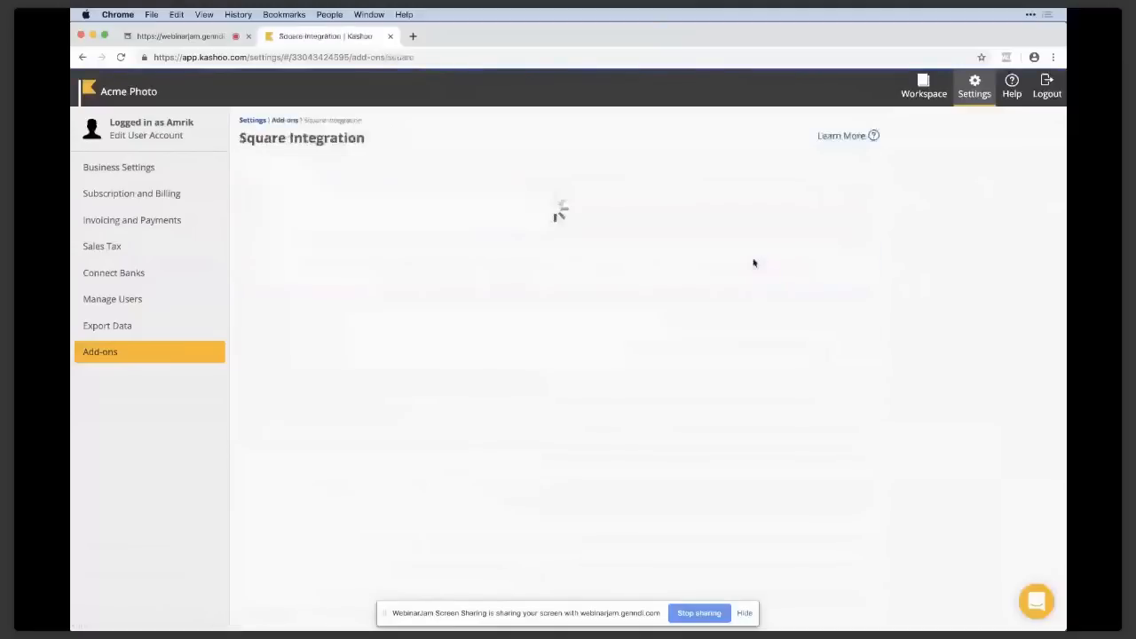
left_click(185, 352)
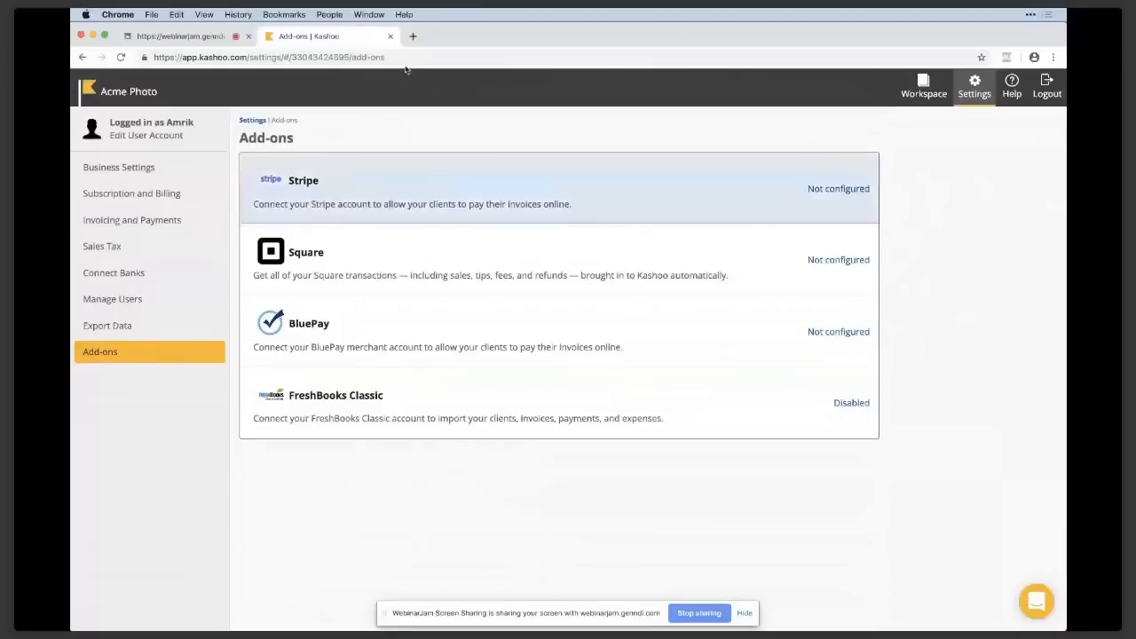
Minimize the browser window and examine the Income Statement report in the mirrored mobile app.
left_click(93, 35)
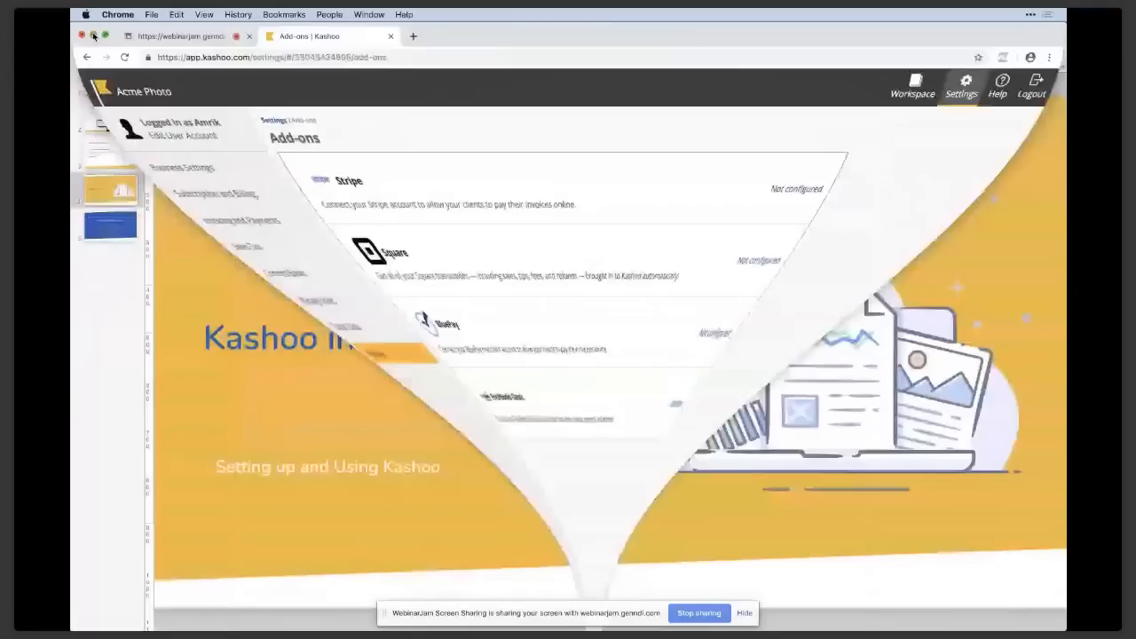
left_click(93, 36)
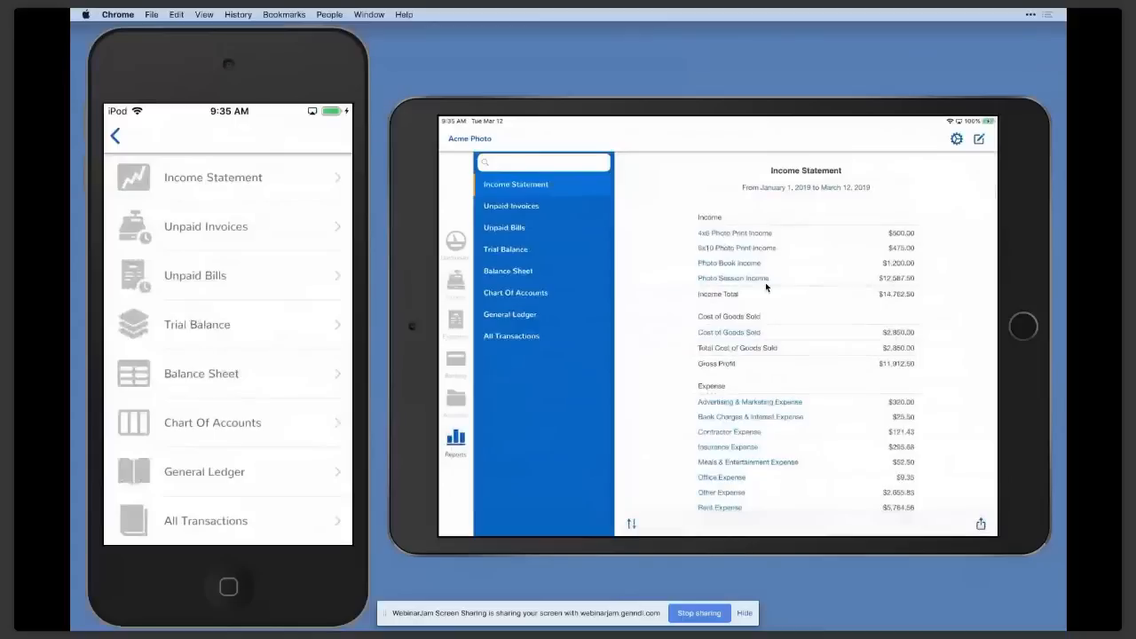
scroll(766, 285, "down", 2)
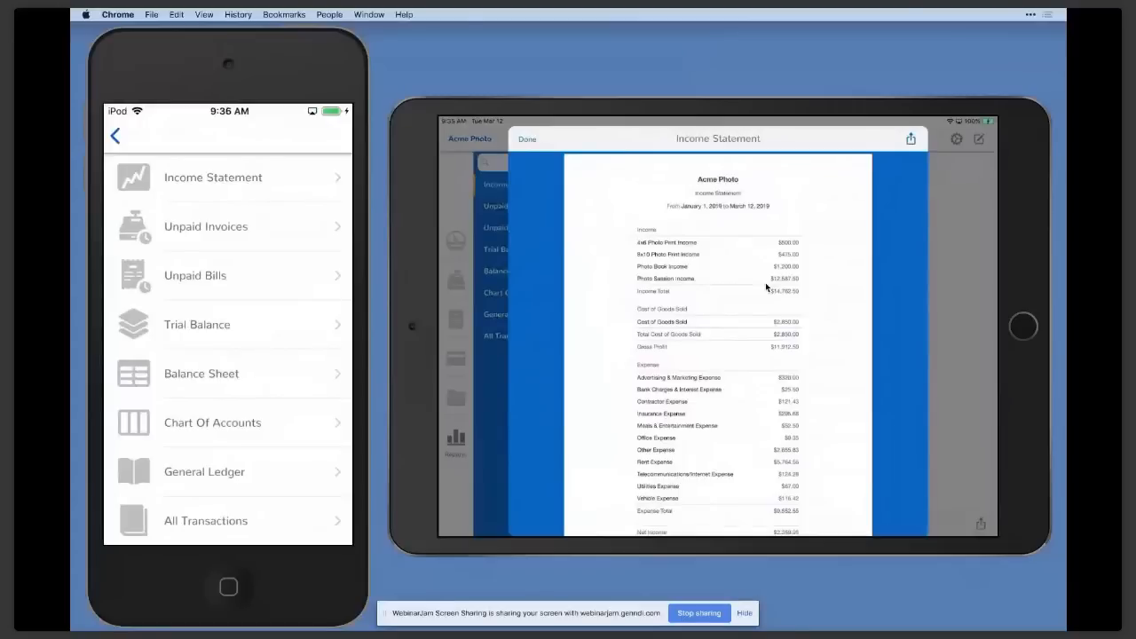
mouse_move(601, 630)
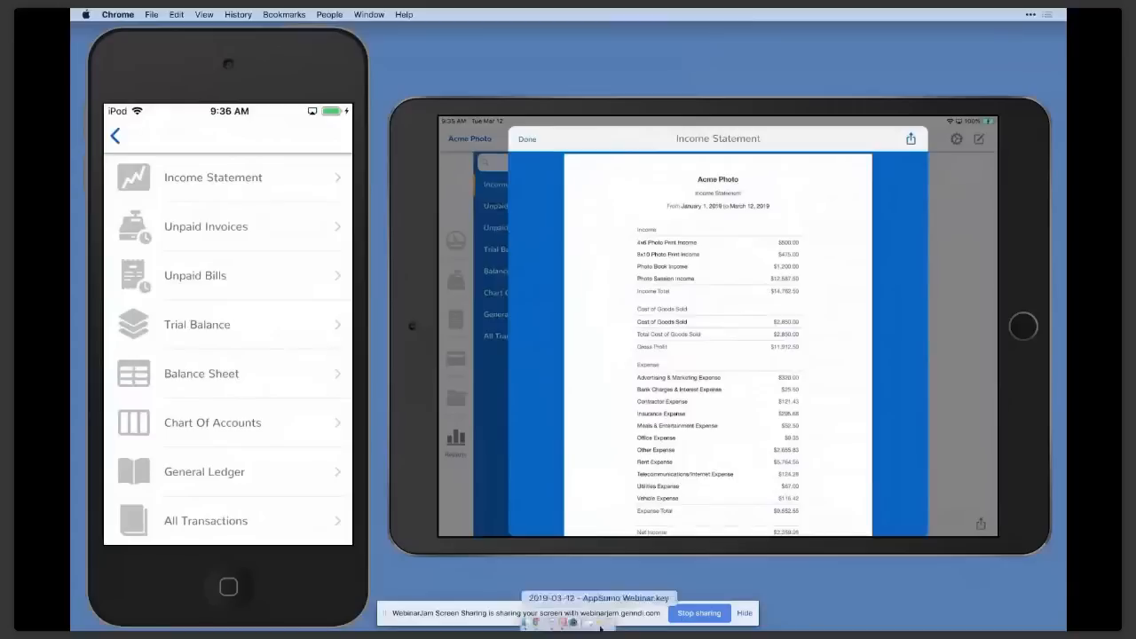